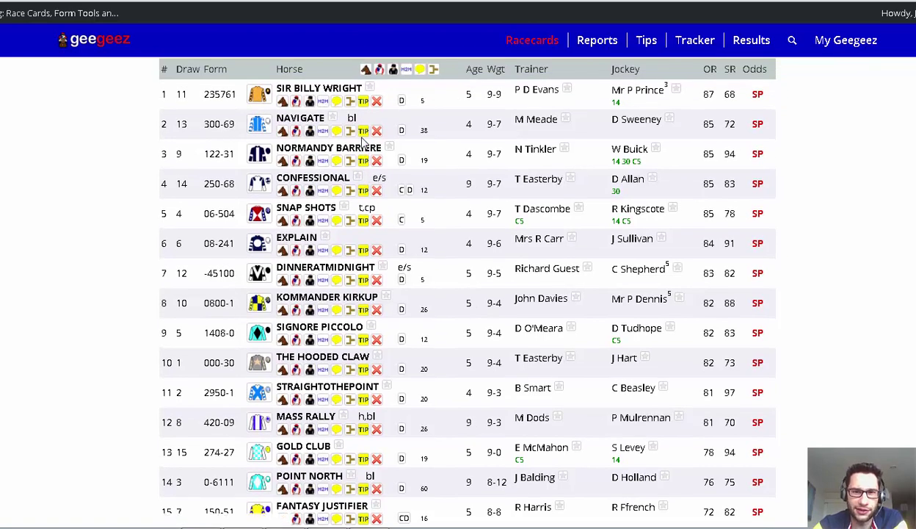
# Step: Check the meaning of the jockey form indicators on the 15:00 Haydock Park card and open the 14:00 race
pyautogui.moveTo(520, 220)
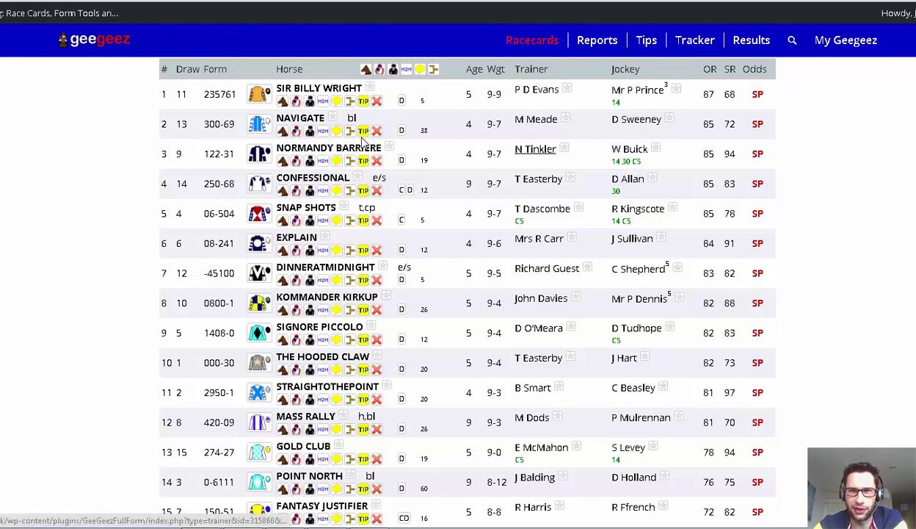
pyautogui.moveTo(616, 102)
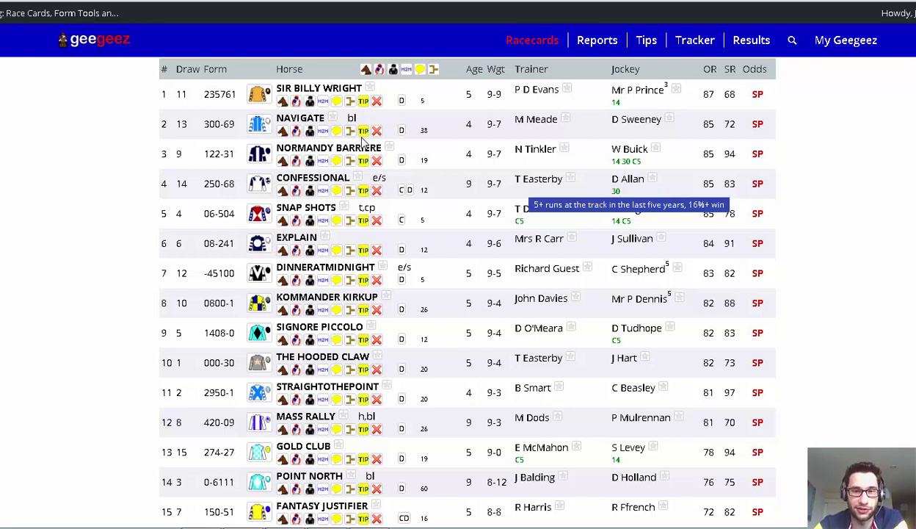
pyautogui.scroll(1, 362, 141)
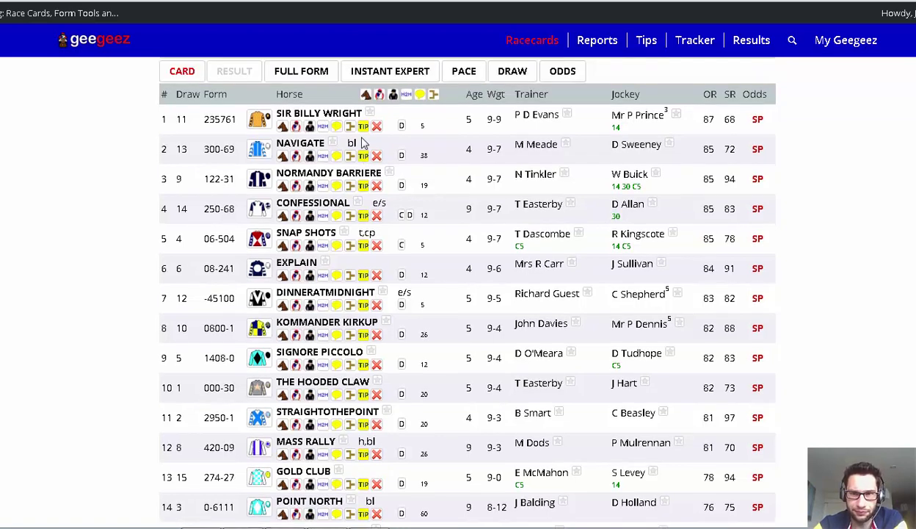
pyautogui.scroll(4, 362, 142)
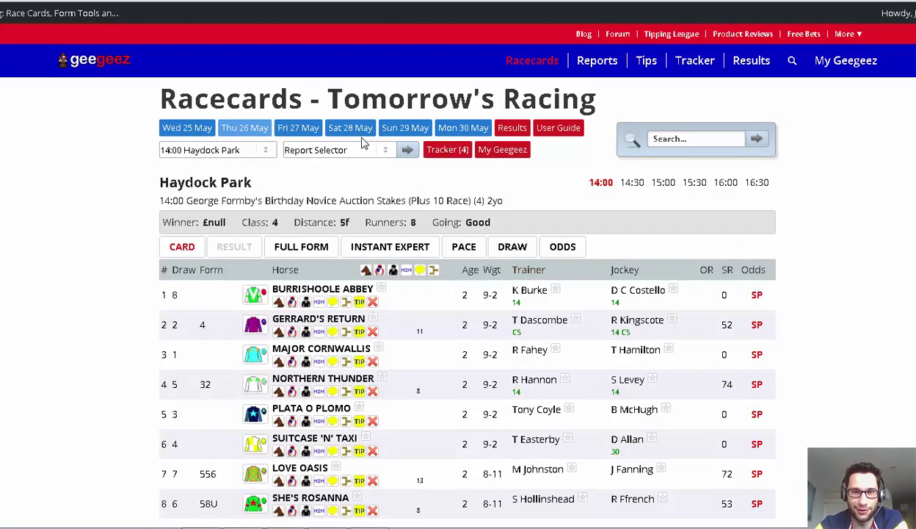
# Step: View Burrishoole Abbey's trainer form on the 14:00 Haydock Park card and collapse it again
pyautogui.scroll(-2, 362, 143)
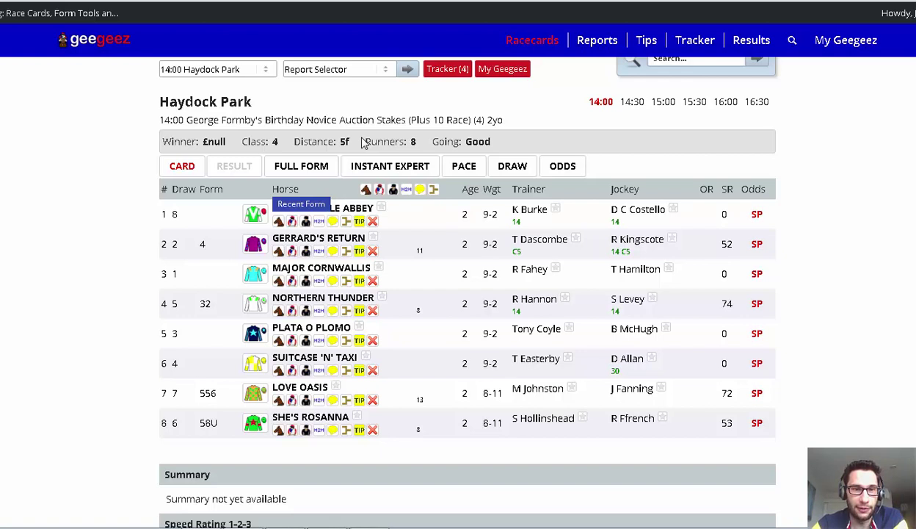
pyautogui.click(278, 221)
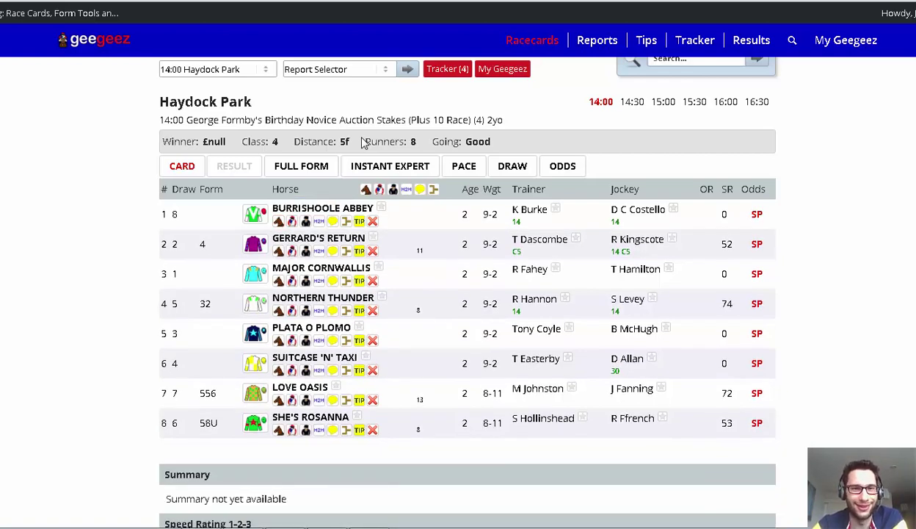
pyautogui.click(306, 221)
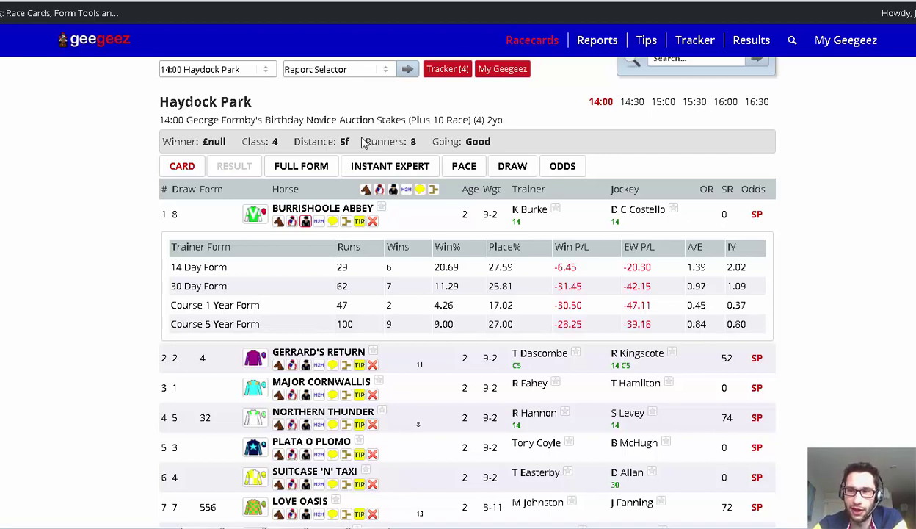
pyautogui.scroll(-2, 362, 142)
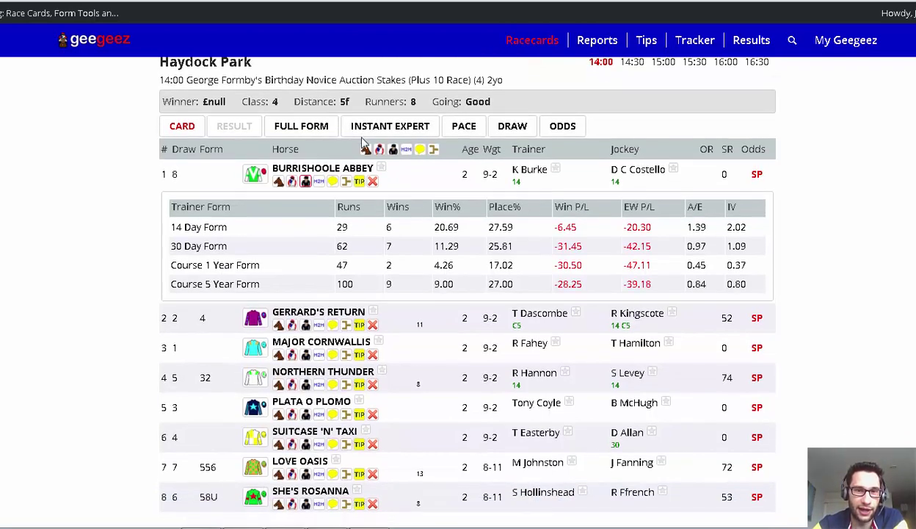
pyautogui.scroll(-1, 362, 142)
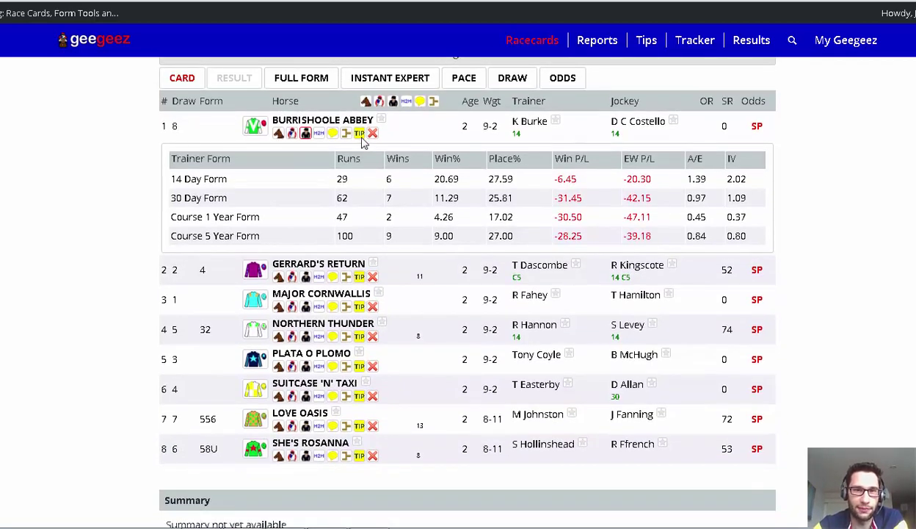
pyautogui.click(362, 137)
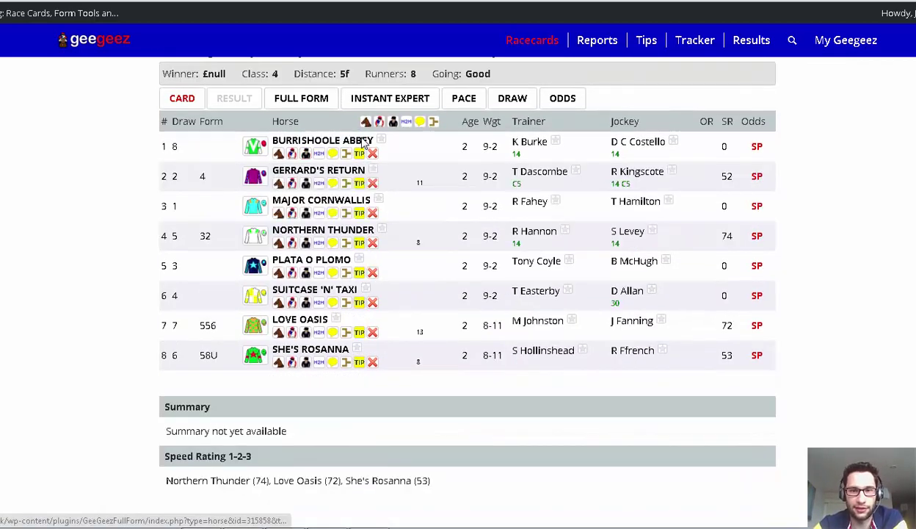
# Step: Open the 15:00 Haydock Park race, view Sir Billy Wright's trainer form and collapse it again
pyautogui.scroll(3, 362, 142)
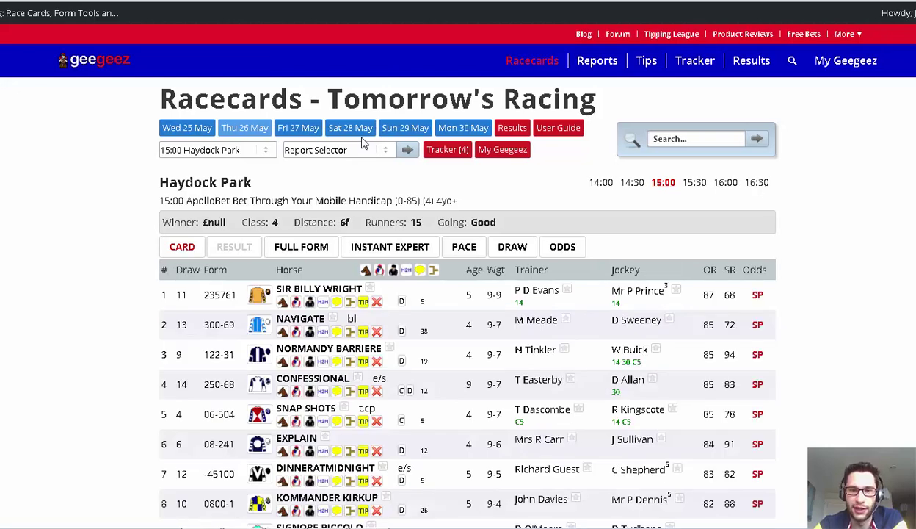
pyautogui.scroll(-5, 361, 143)
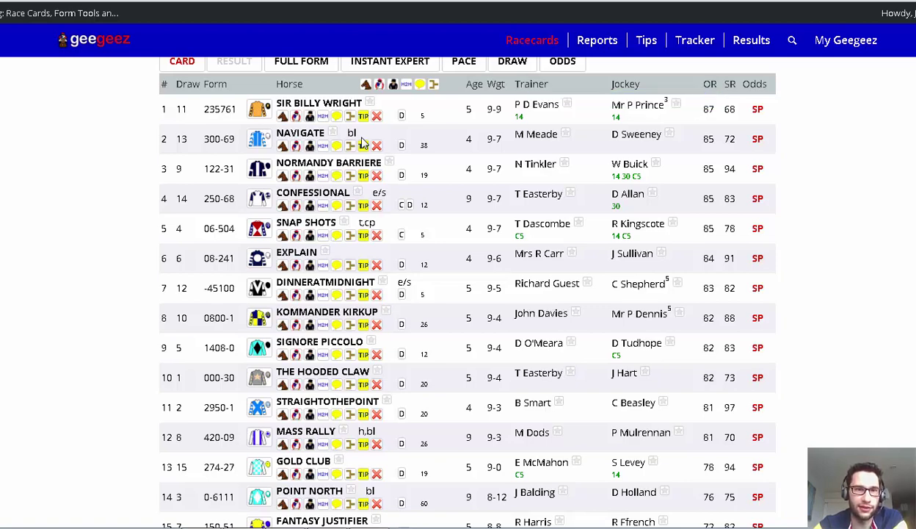
pyautogui.click(309, 116)
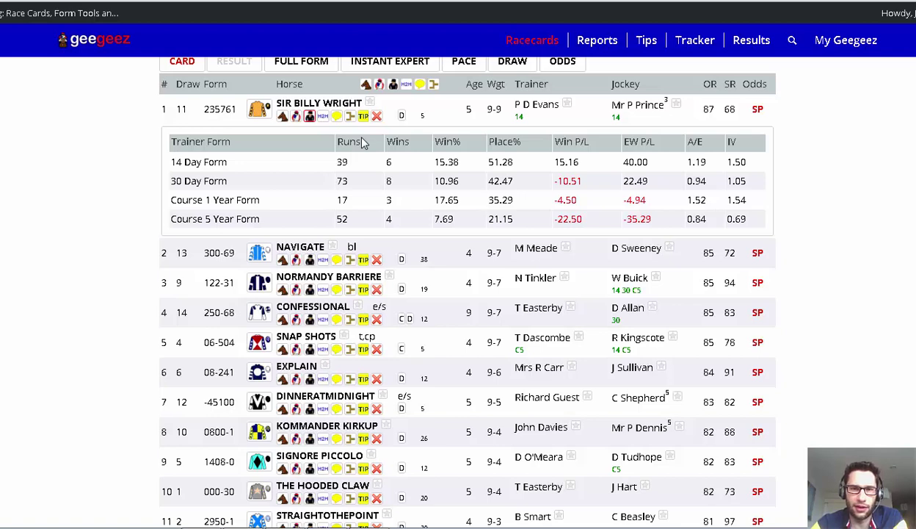
pyautogui.click(362, 143)
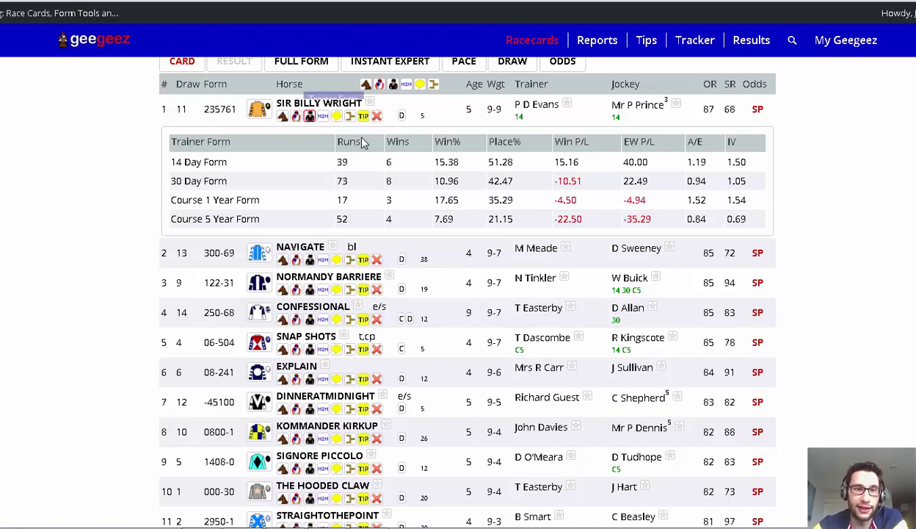
pyautogui.click(361, 142)
# Step: Open the Instant Expert view for the 15:00 Haydock Park race
pyautogui.scroll(3, 362, 142)
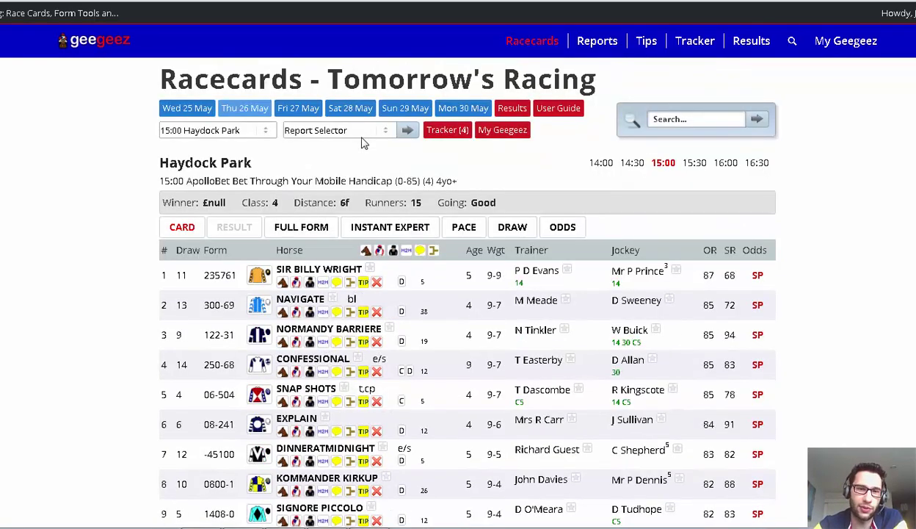
pyautogui.press('Tab')
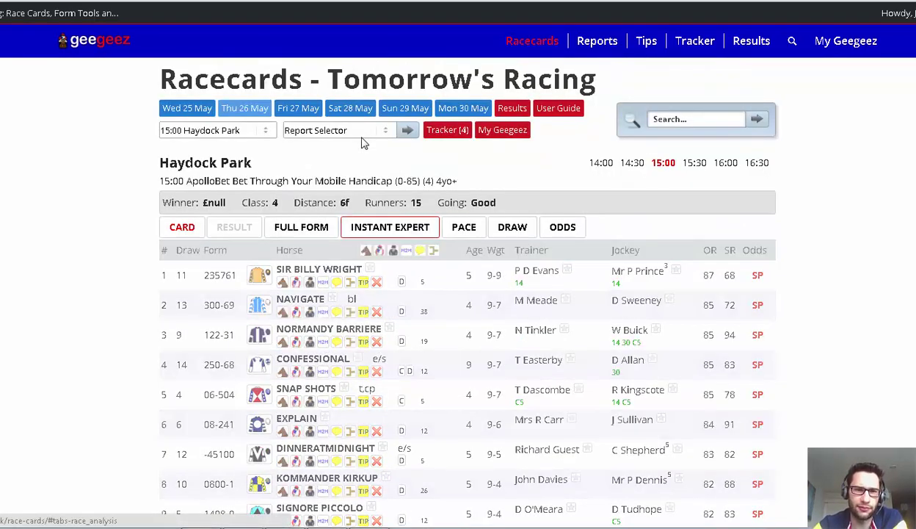
pyautogui.press('Return')
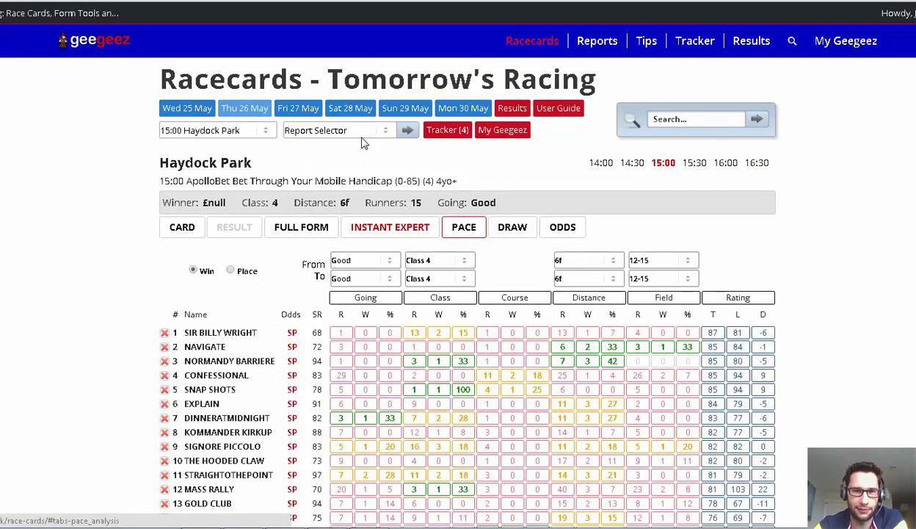
# Step: Set the start of the going range to Good/Firm in the Instant Expert filters
pyautogui.scroll(-1, 362, 142)
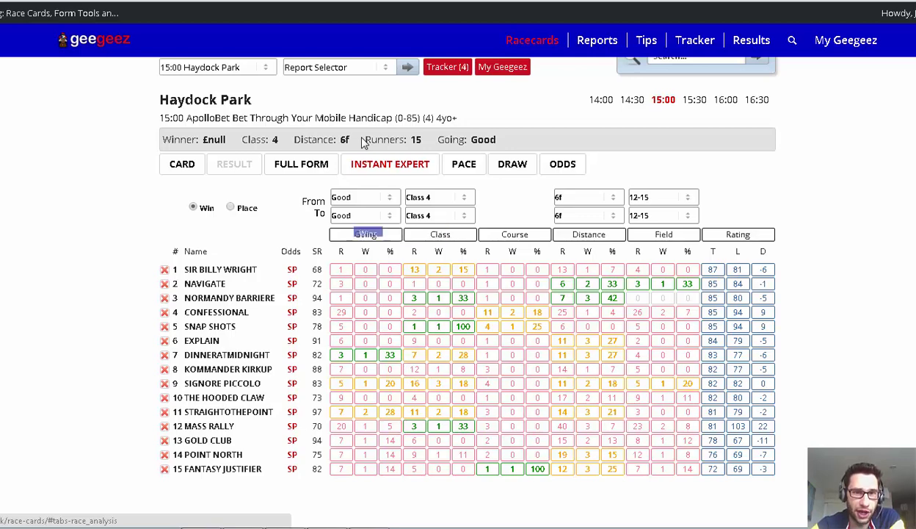
pyautogui.hotkey('alt', 'Down')
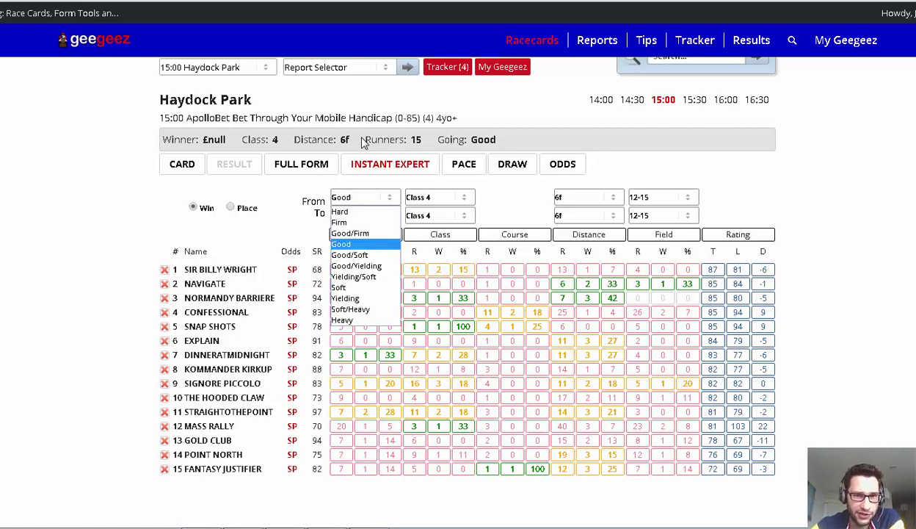
pyautogui.press('Up')
pyautogui.press('Return')
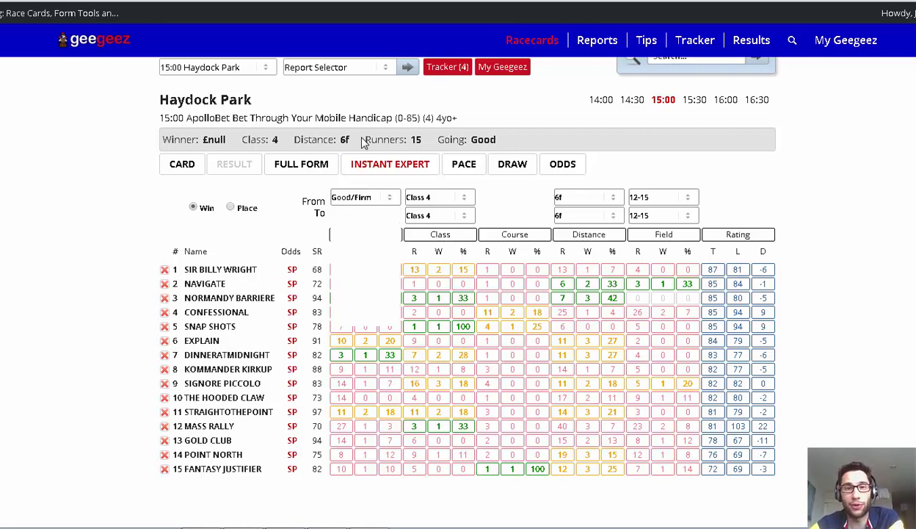
# Step: Set the start of the going range to Soft
pyautogui.hotkey('alt', 'Down')
pyautogui.press('Down')
pyautogui.press('Down')
pyautogui.press('Down')
pyautogui.press('Down')
pyautogui.press('Down')
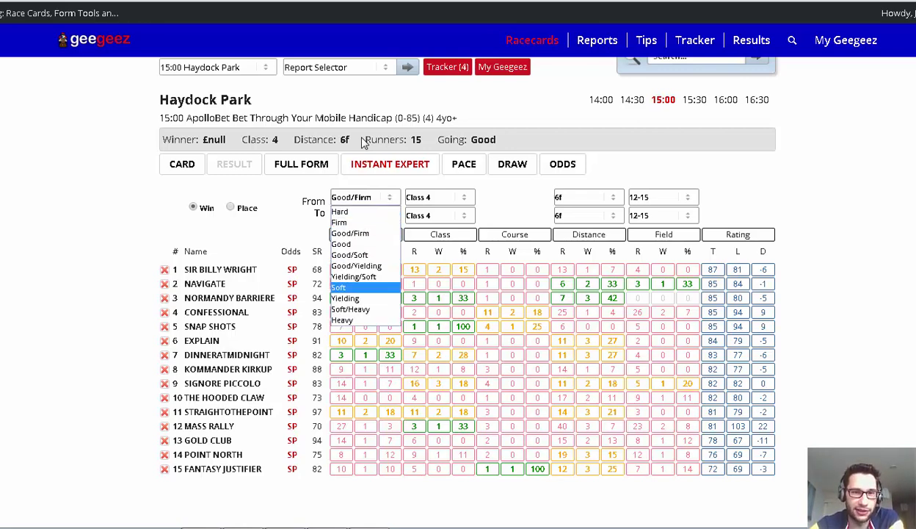
pyautogui.press('Return')
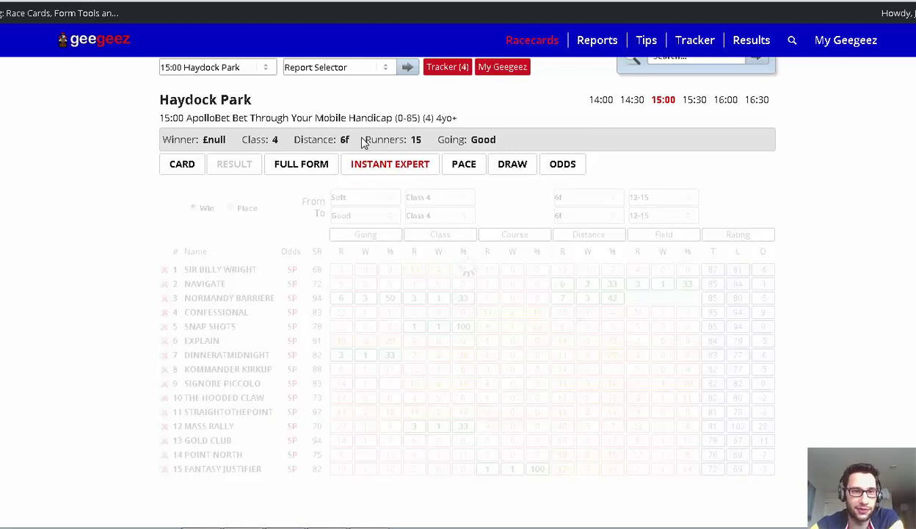
# Step: Set the end of the going range to Soft and its start to Good
pyautogui.press('Tab')
pyautogui.hotkey('alt', 'Down')
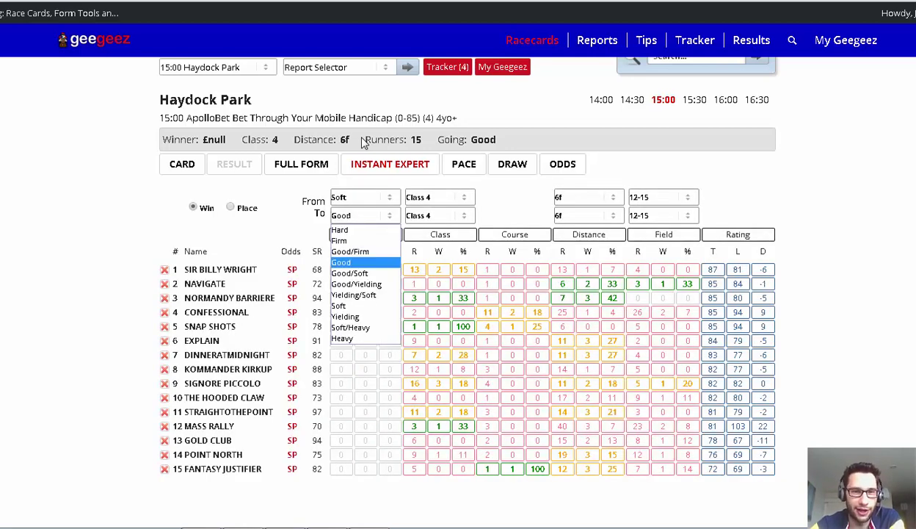
pyautogui.press('Down')
pyautogui.press('Down')
pyautogui.press('Down')
pyautogui.press('Down')
pyautogui.press('Return')
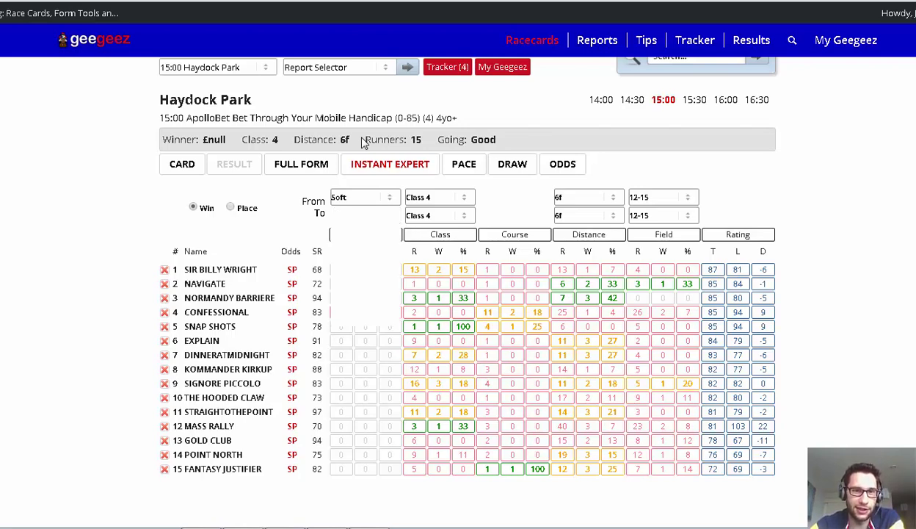
pyautogui.hotkey('alt', 'Down')
pyautogui.press('Return')
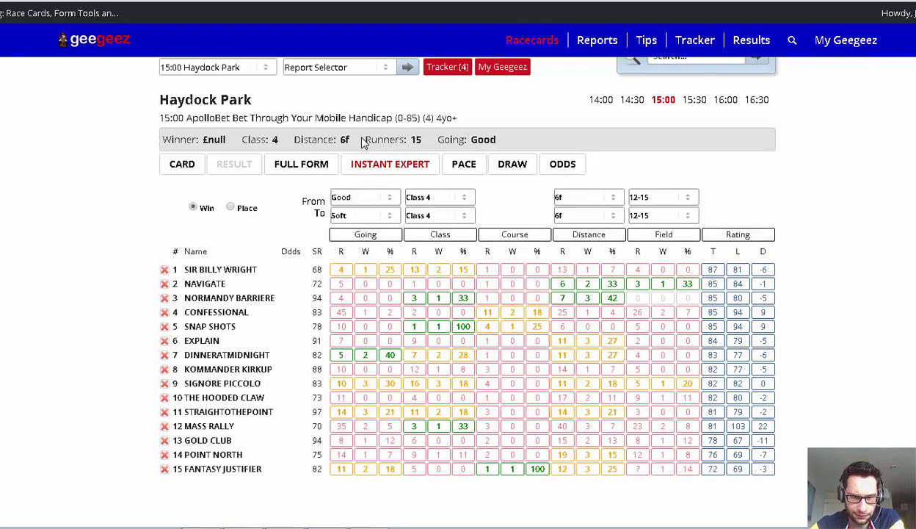
# Step: Set the end of the going range back to Good
pyautogui.press('Tab')
pyautogui.hotkey('alt', 'Down')
pyautogui.press('Up')
pyautogui.press('Up')
pyautogui.press('Up')
pyautogui.press('Up')
pyautogui.press('Up')
pyautogui.press('Up')
pyautogui.press('Down')
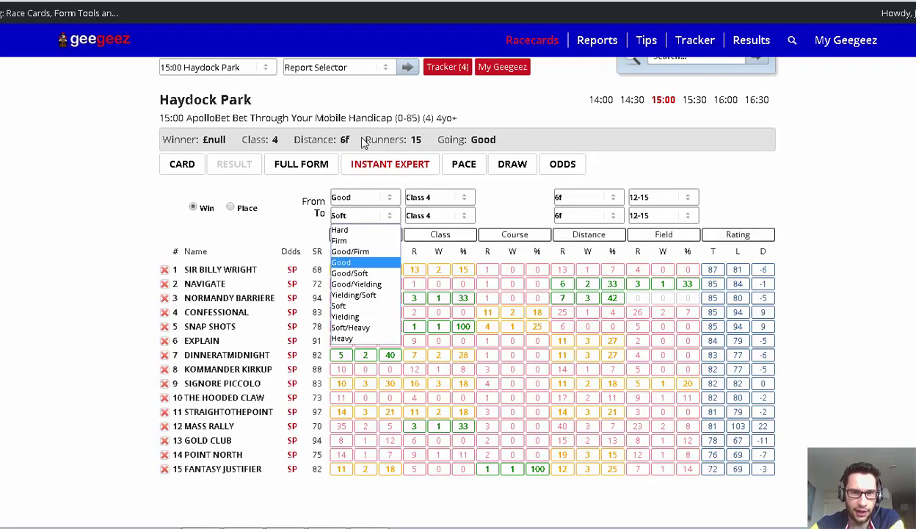
pyautogui.press('Return')
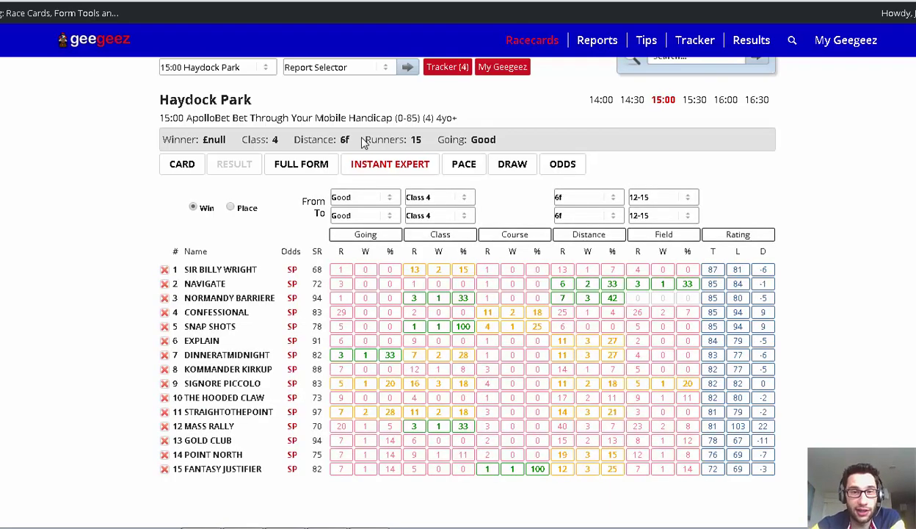
# Step: Set the start of the class range to Class 3, keeping the end at Class 4
pyautogui.press('Tab')
pyautogui.hotkey('alt', 'Down')
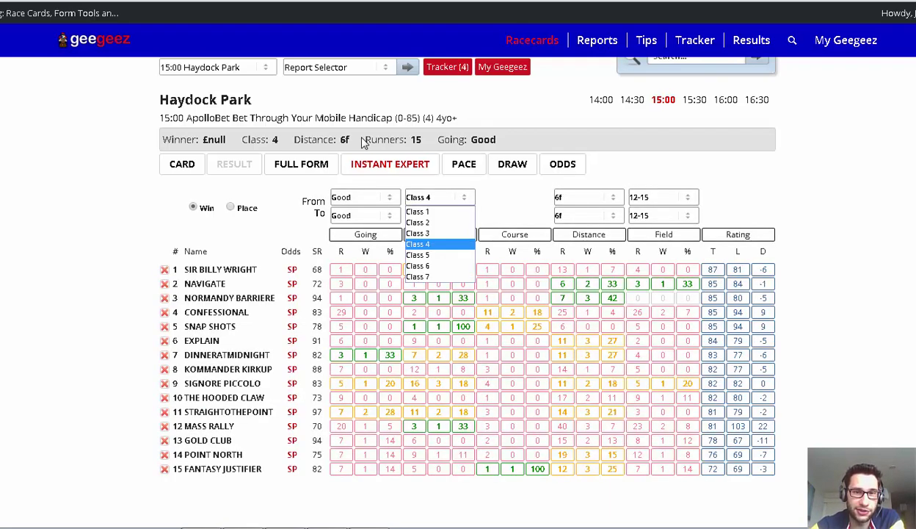
pyautogui.press('Up')
pyautogui.press('Up')
pyautogui.press('Up')
pyautogui.press('Down')
pyautogui.press('Down')
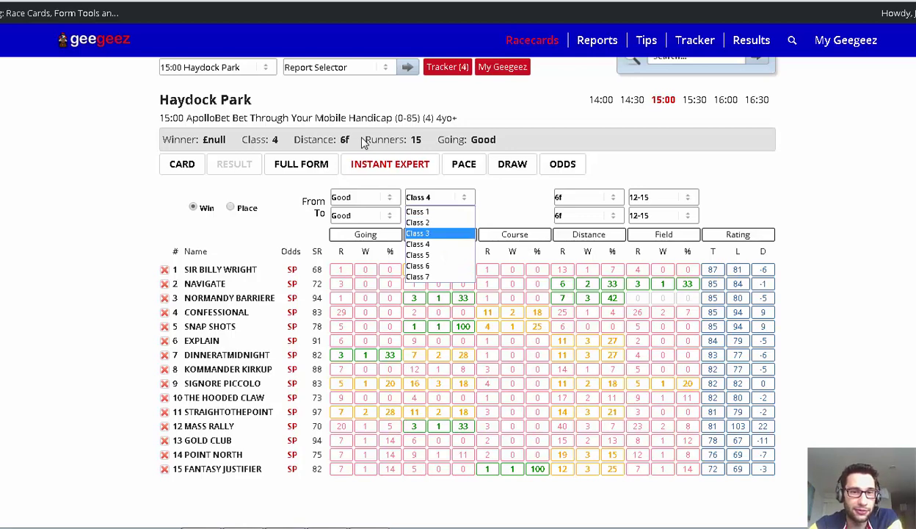
pyautogui.press('Return')
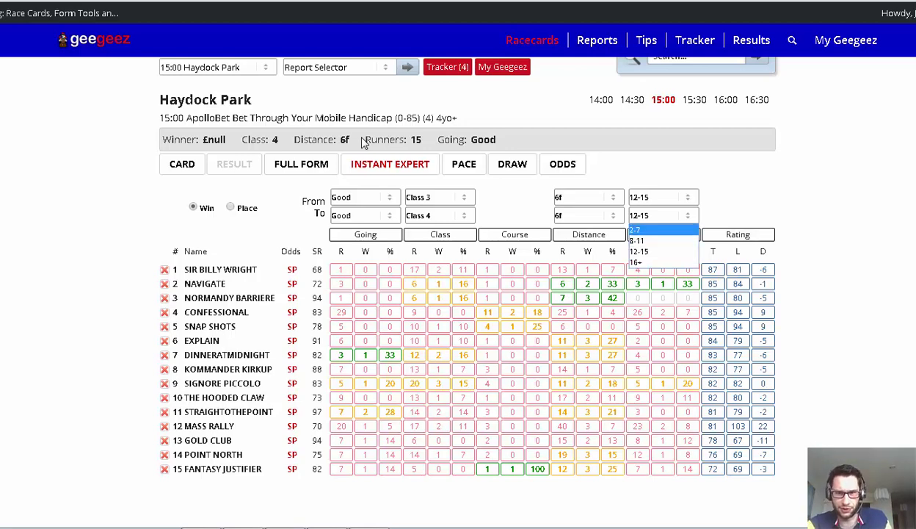
# Step: Extend the end of the field-size range to 16+ and set it back to 12-15
pyautogui.press('Return')
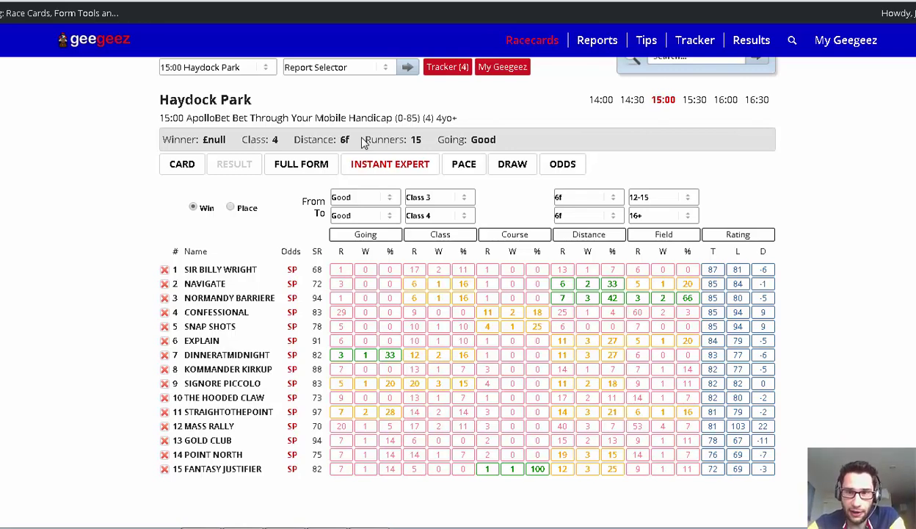
pyautogui.click(660, 215)
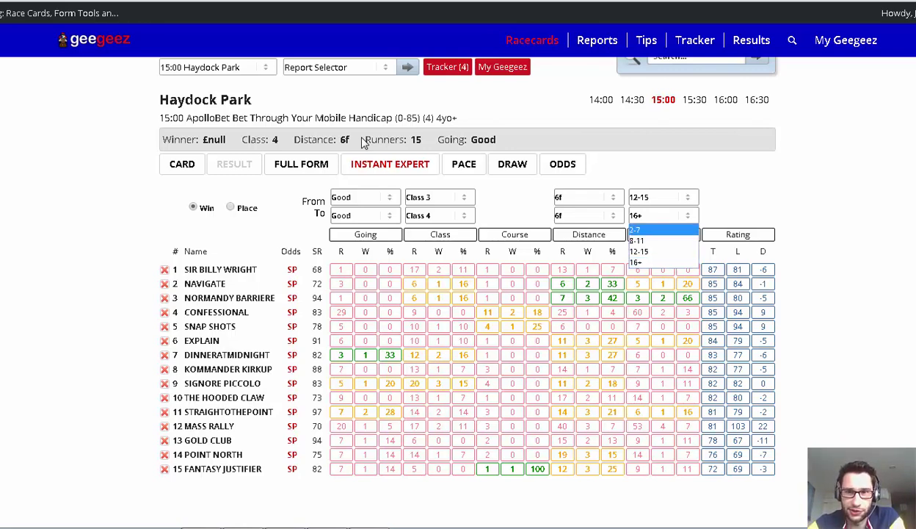
pyautogui.click(663, 251)
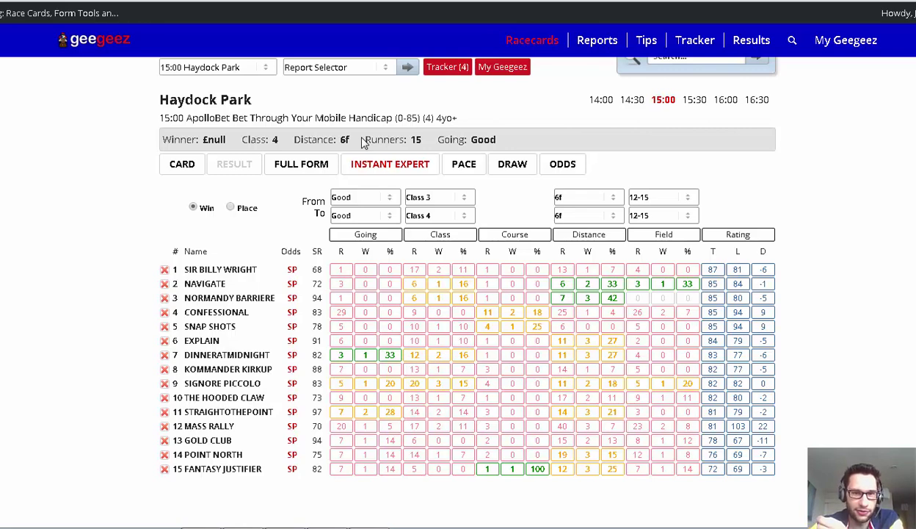
# Step: Set the start of the class range back to Class 4
pyautogui.hotkey('alt', 'Down')
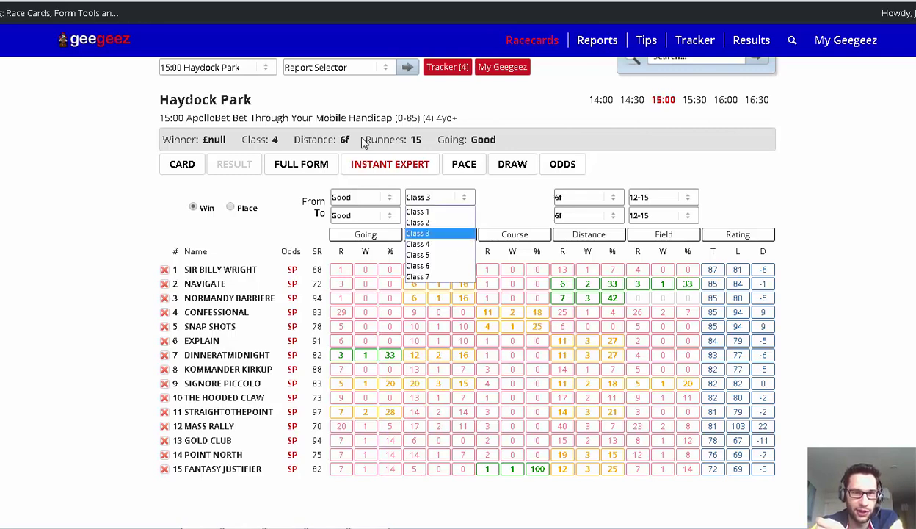
pyautogui.press('Down')
pyautogui.press('Return')
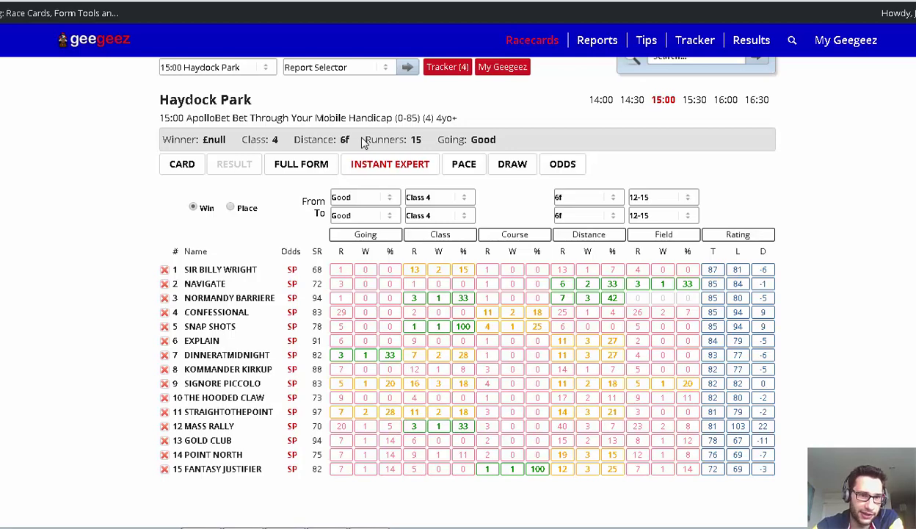
# Step: Switch the Instant Expert table to place statistics and review the runners' place records
pyautogui.press('Right')
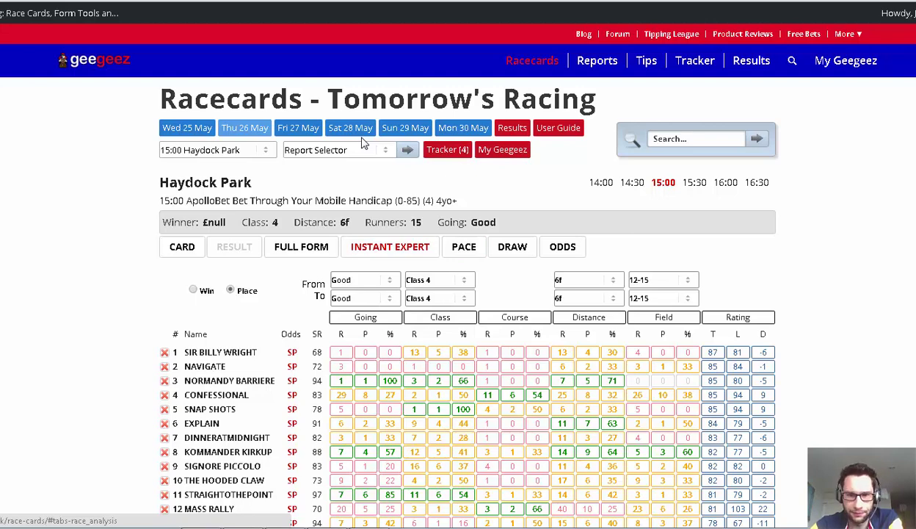
pyautogui.scroll(-1, 362, 143)
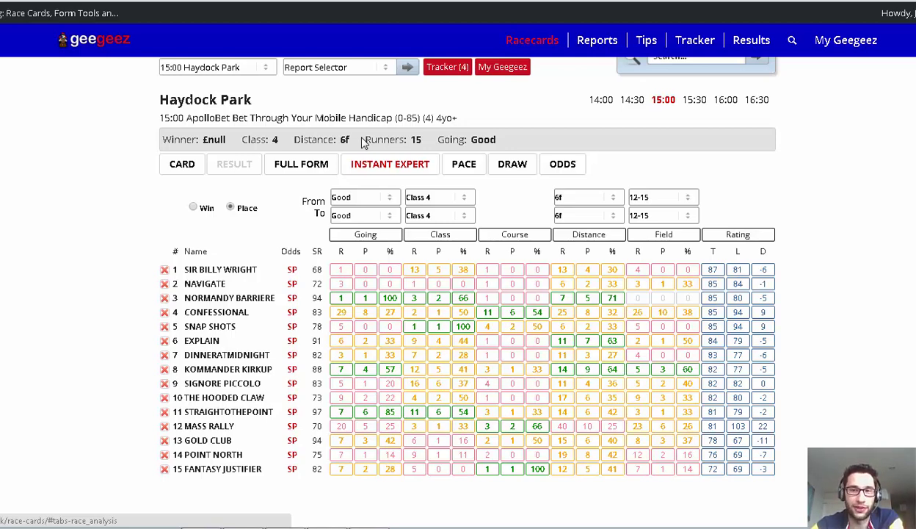
pyautogui.scroll(1, 361, 143)
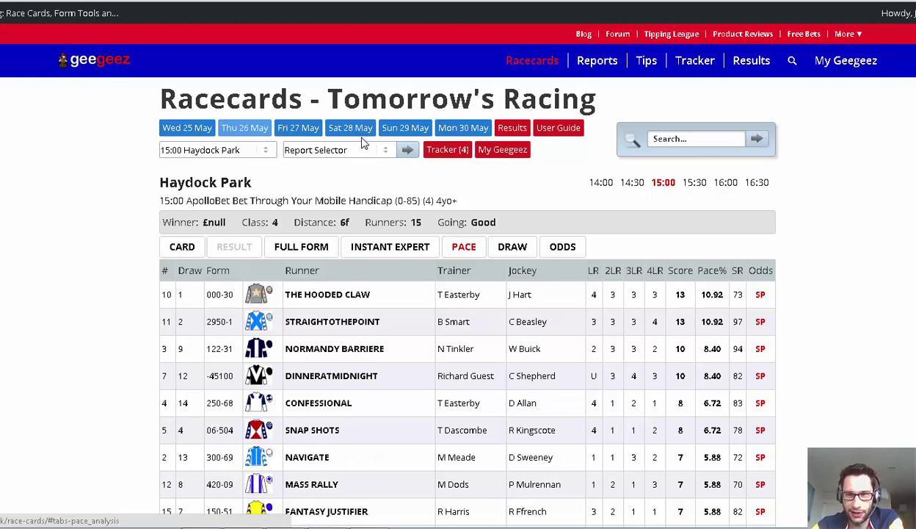
# Step: Examine the pace scores, pace percentages and last four run figures of all runners in the 15:00 race
pyautogui.scroll(-5, 361, 142)
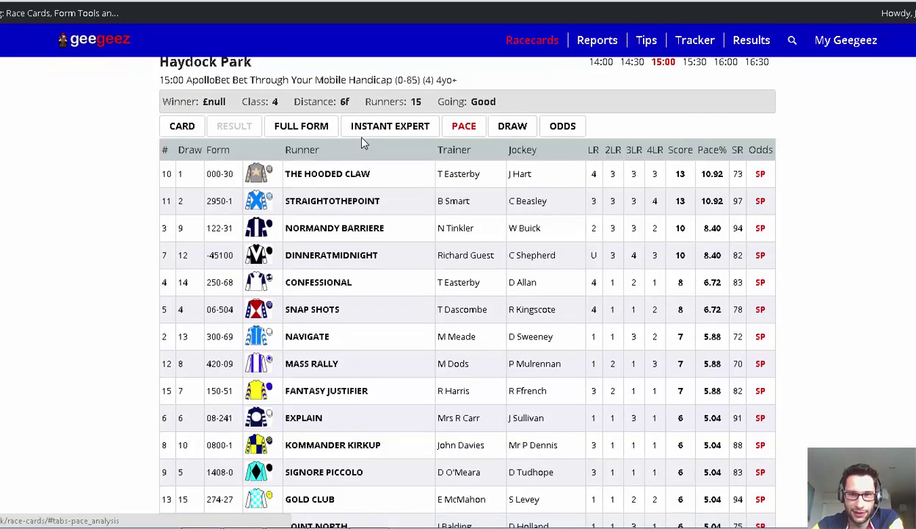
pyautogui.scroll(2, 361, 143)
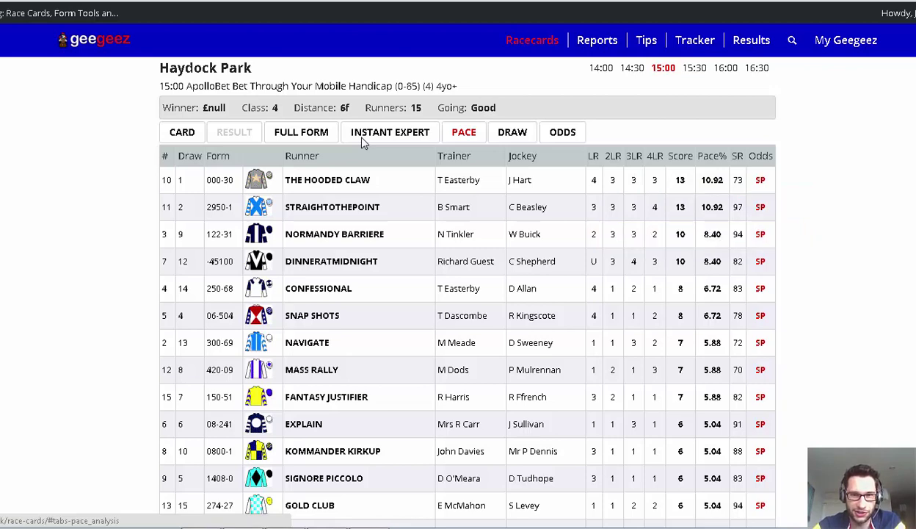
pyautogui.scroll(-3, 361, 142)
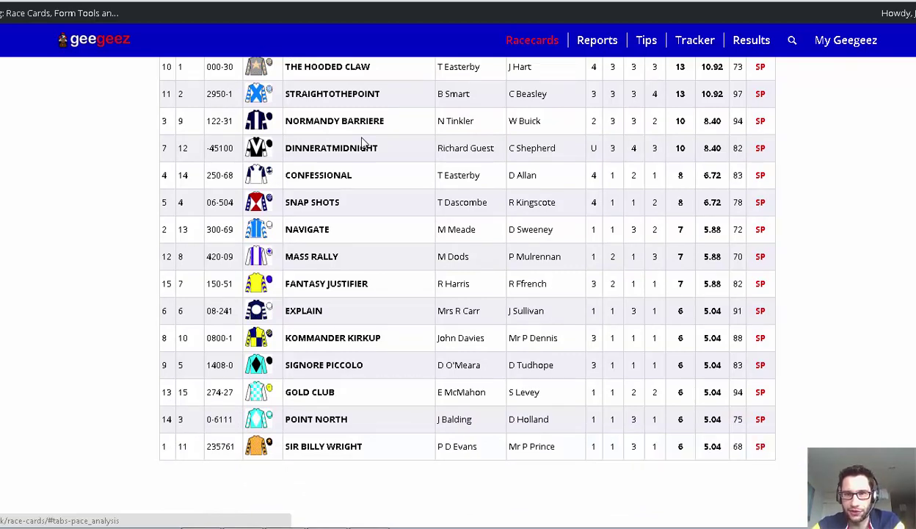
pyautogui.scroll(3, 361, 143)
pyautogui.scroll(-1, 361, 142)
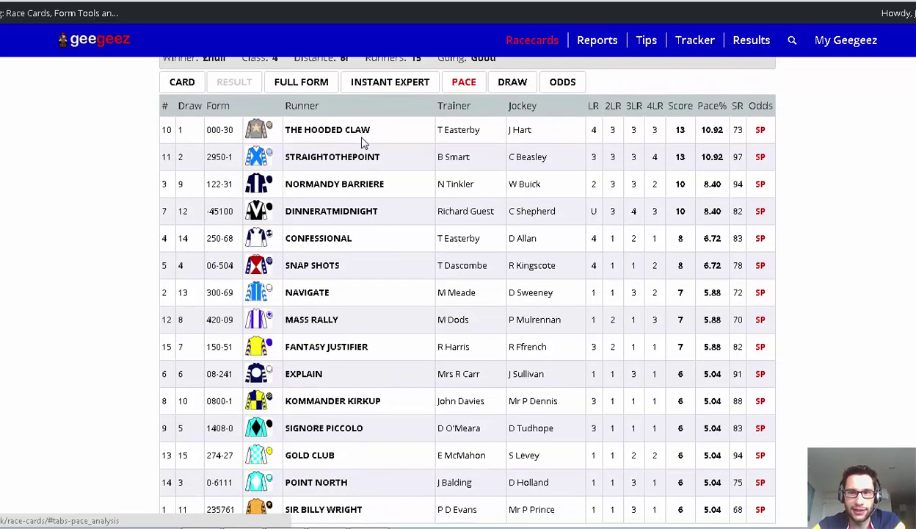
pyautogui.scroll(-1, 361, 142)
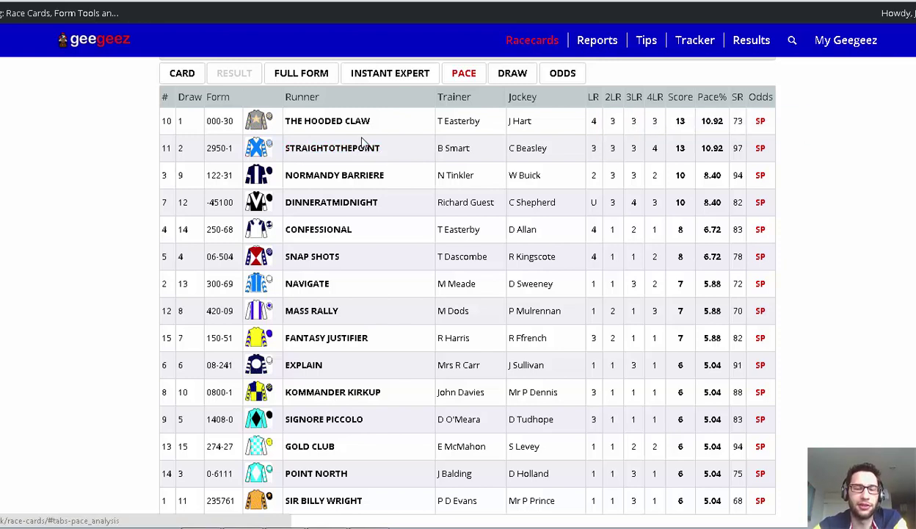
pyautogui.scroll(-2, 362, 143)
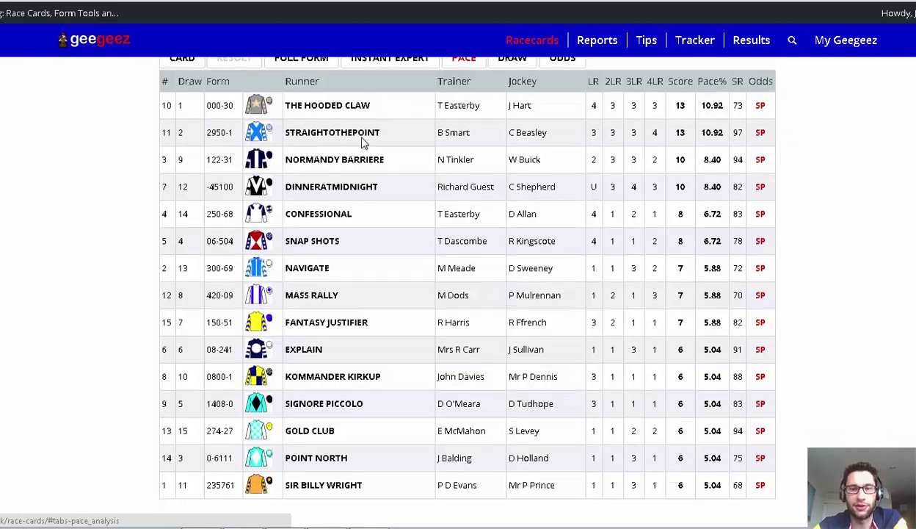
pyautogui.scroll(1, 361, 143)
pyautogui.scroll(3, 362, 143)
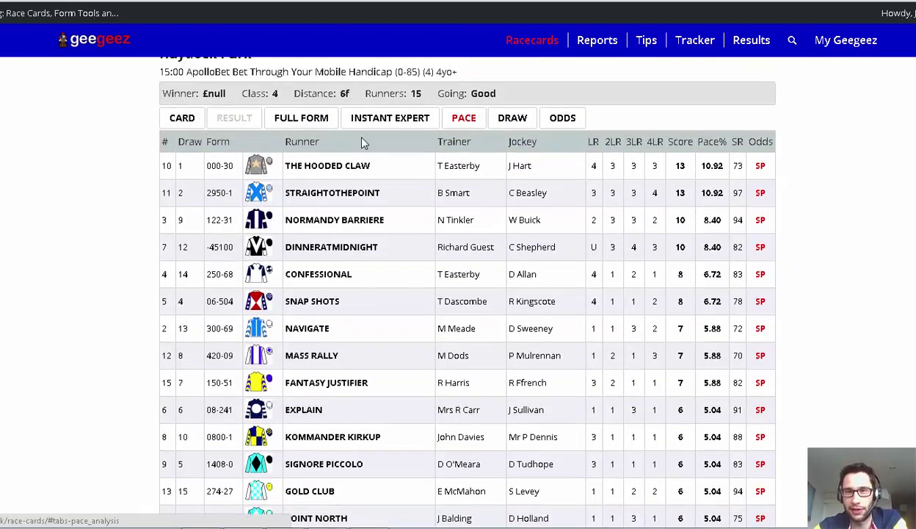
pyautogui.scroll(-2, 361, 143)
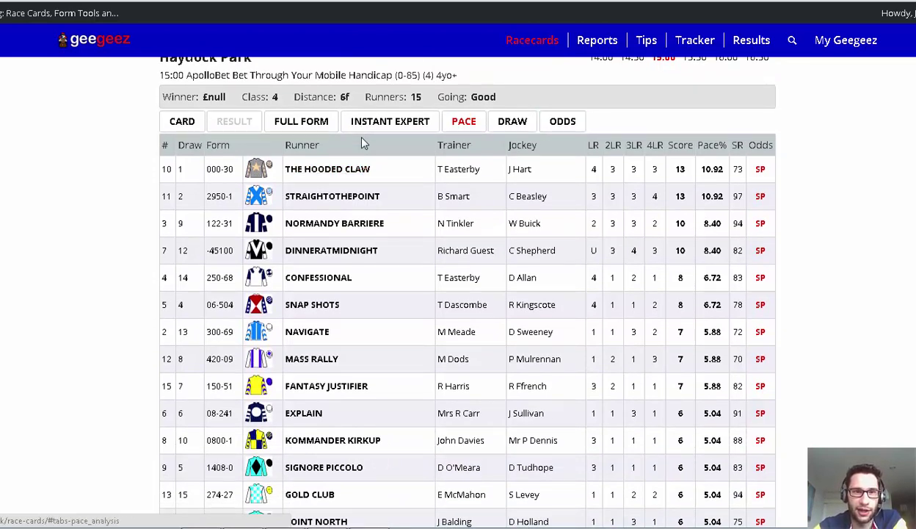
# Step: Open the draw analysis for the 15:00 race and examine the low, medium and high draw statistics and chart
pyautogui.press('Tab')
pyautogui.press('Tab')
pyautogui.hotkey('shift', 'Tab')
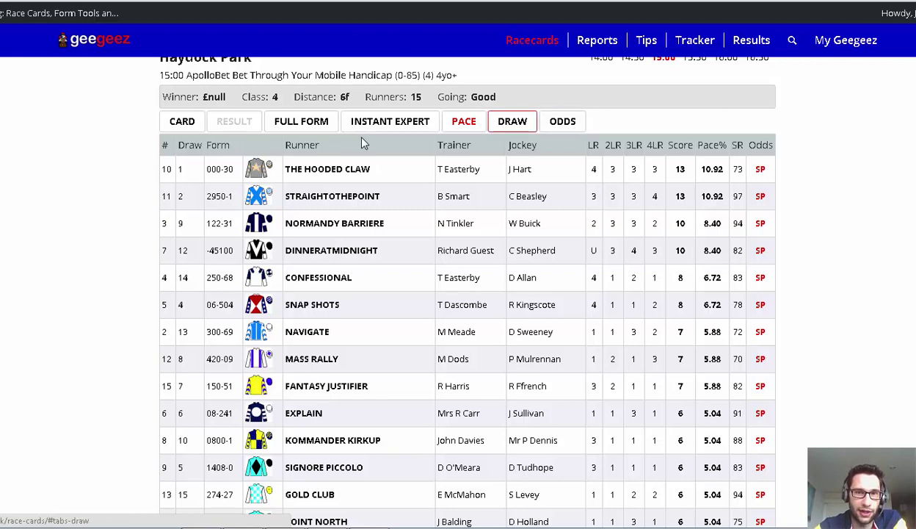
pyautogui.press('Return')
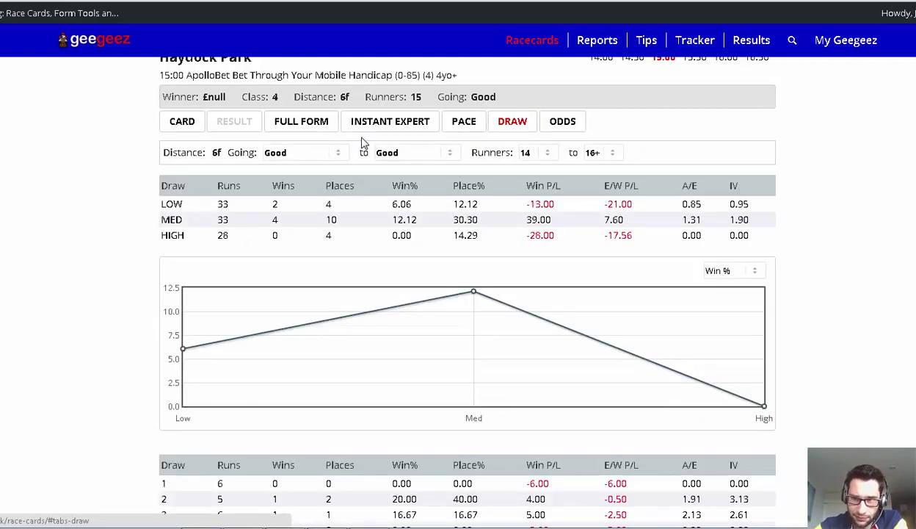
pyautogui.scroll(-1, 361, 142)
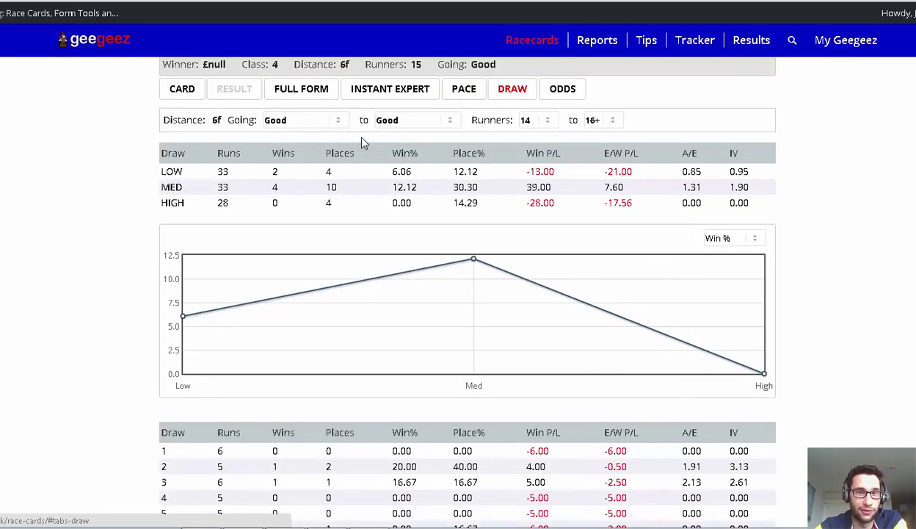
pyautogui.scroll(1, 361, 141)
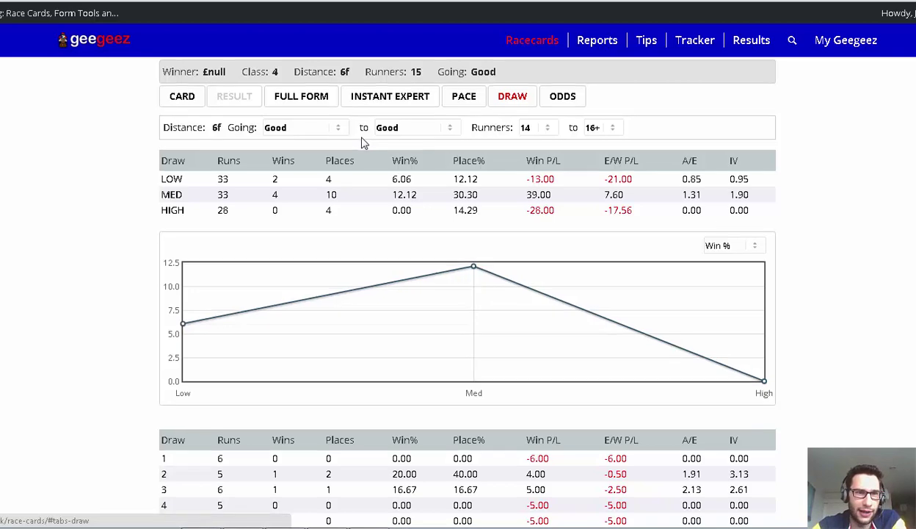
pyautogui.scroll(-1, 361, 141)
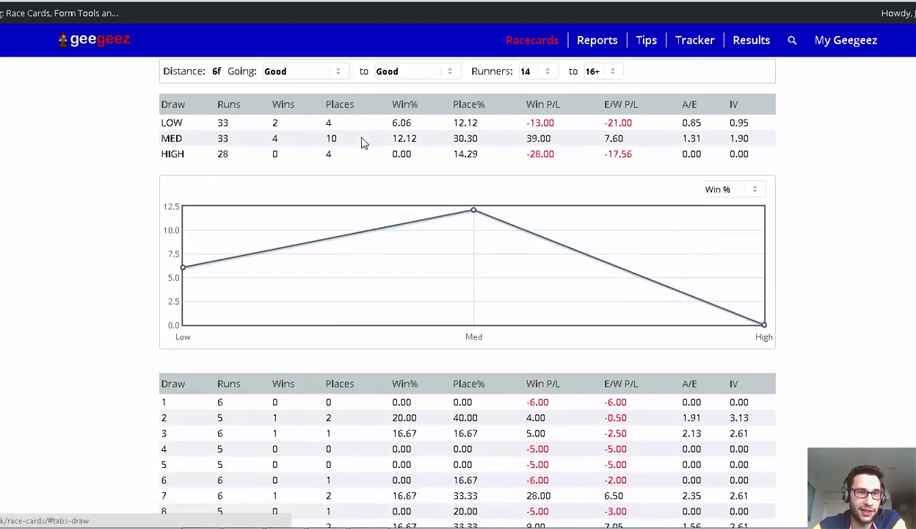
pyautogui.scroll(-1, 361, 142)
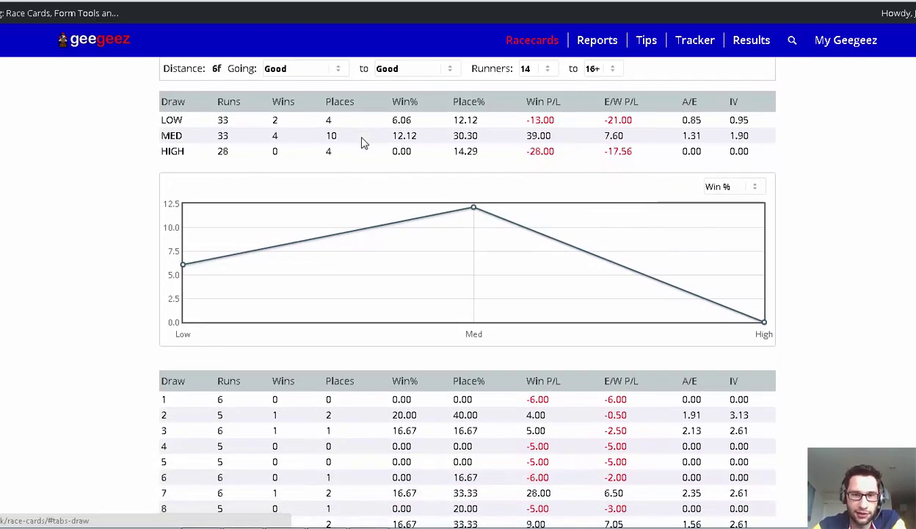
pyautogui.scroll(3, 361, 142)
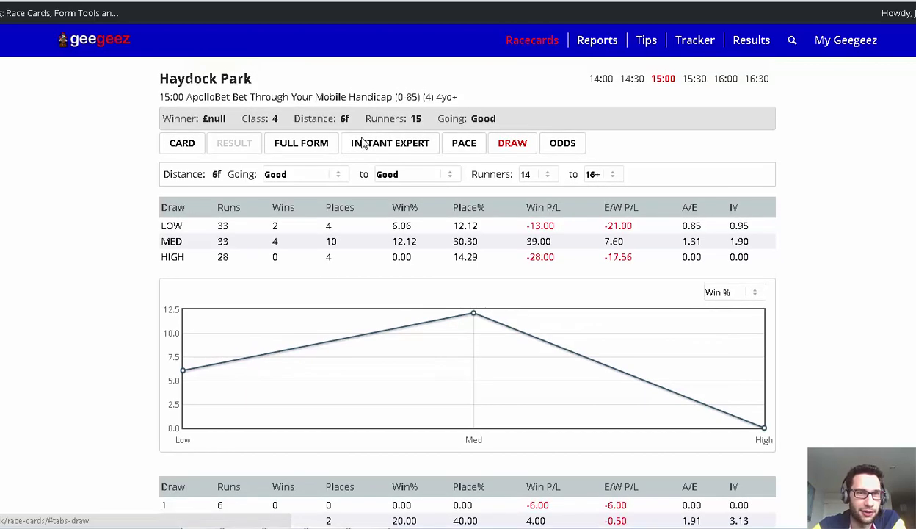
pyautogui.scroll(-2, 361, 142)
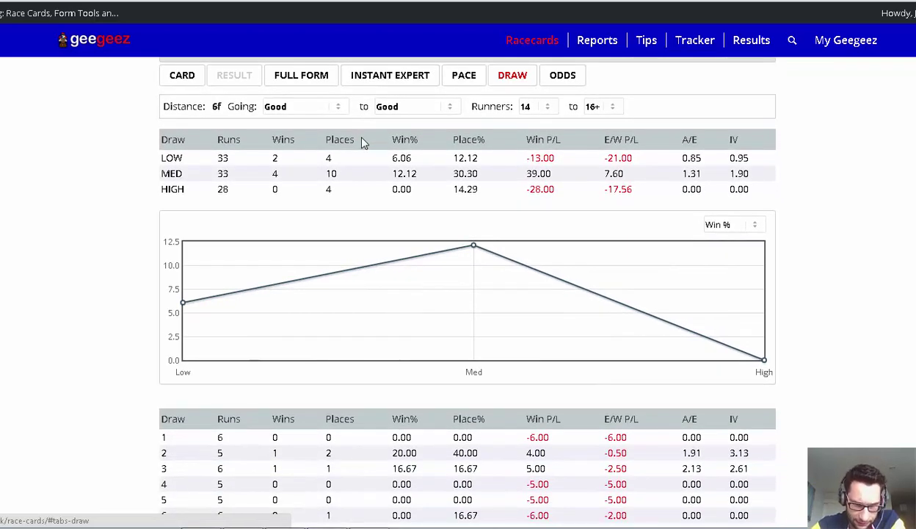
pyautogui.scroll(-1, 361, 142)
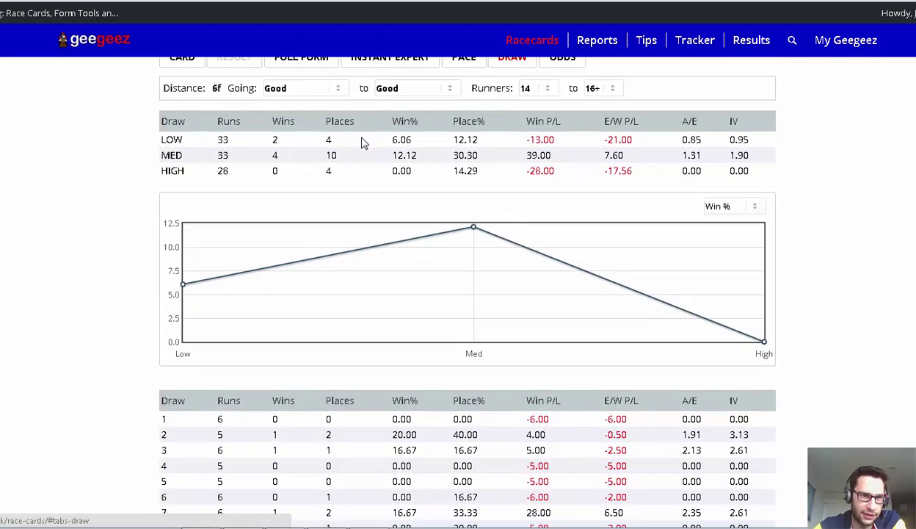
# Step: Examine the table of results for each individual draw position and its win-percentage chart
pyautogui.scroll(-6, 362, 141)
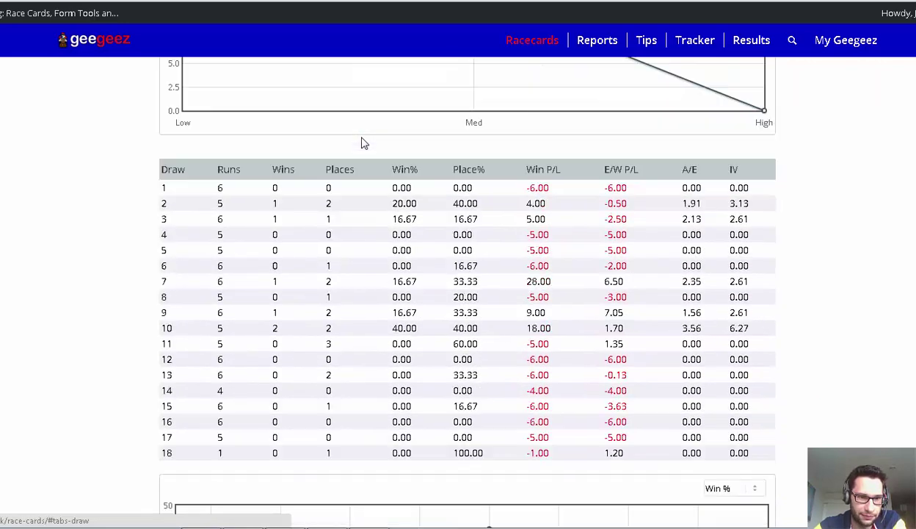
pyautogui.scroll(1, 361, 143)
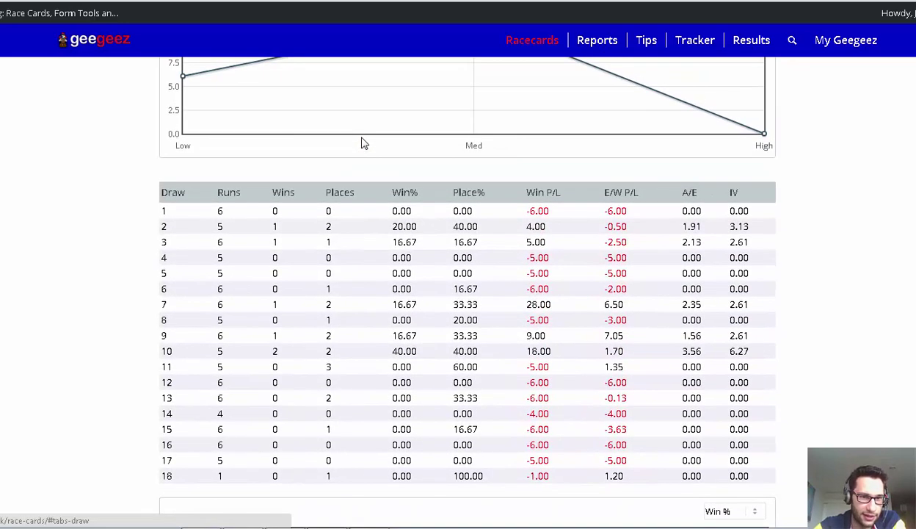
pyautogui.scroll(3, 361, 143)
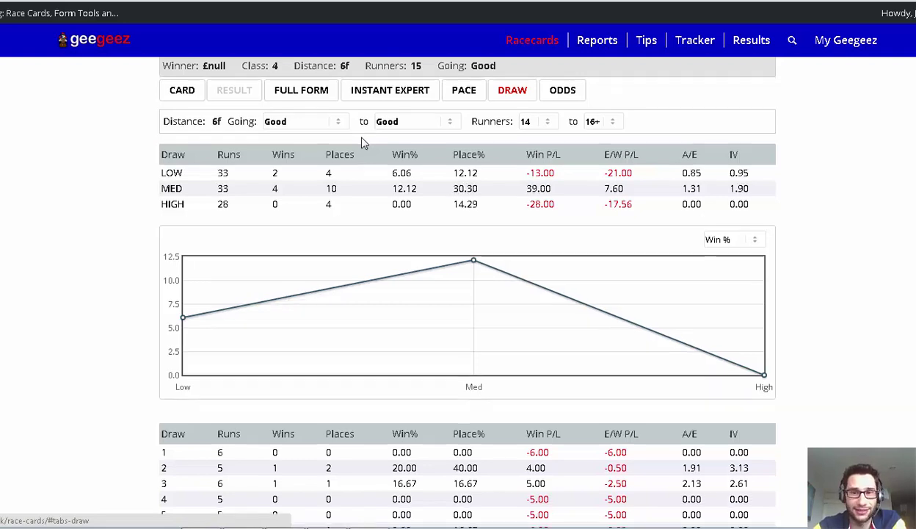
pyautogui.scroll(-2, 361, 144)
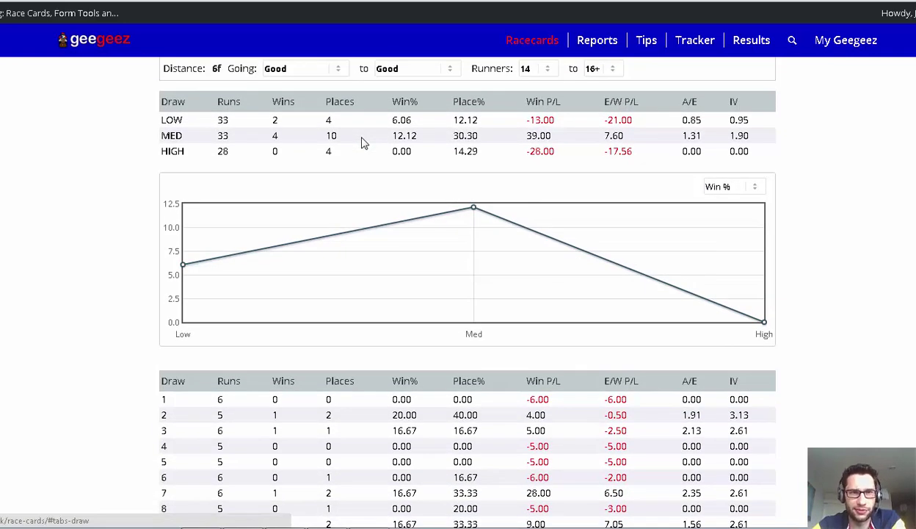
pyautogui.scroll(-5, 361, 143)
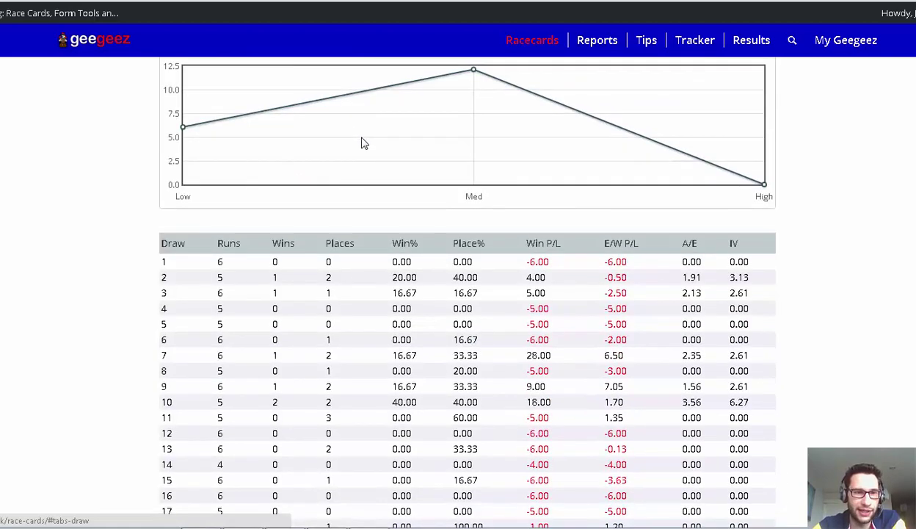
pyautogui.scroll(1, 361, 143)
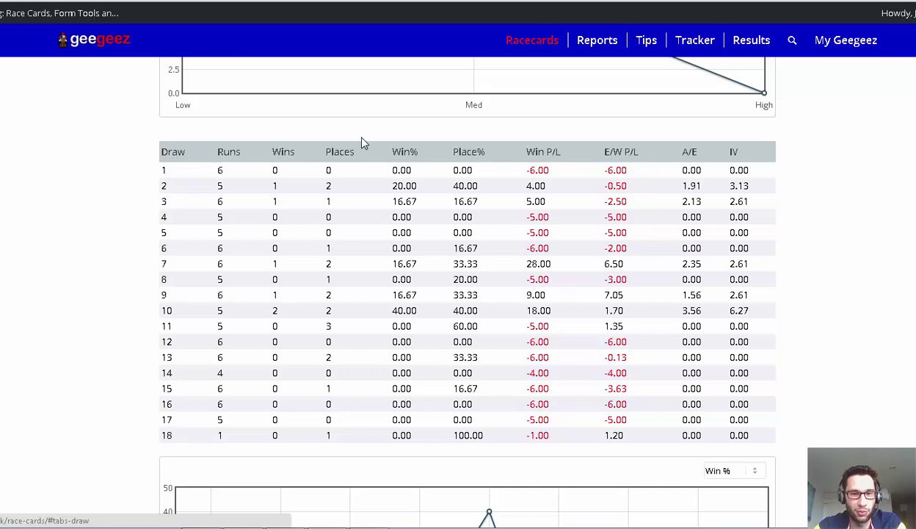
pyautogui.scroll(-2, 362, 143)
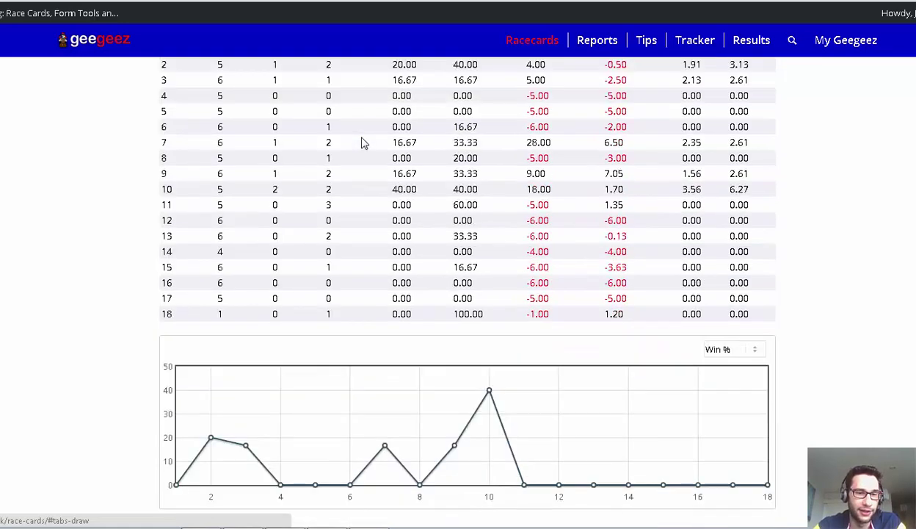
# Step: Return to the main race card listing the 15:00 runners
pyautogui.scroll(7, 361, 143)
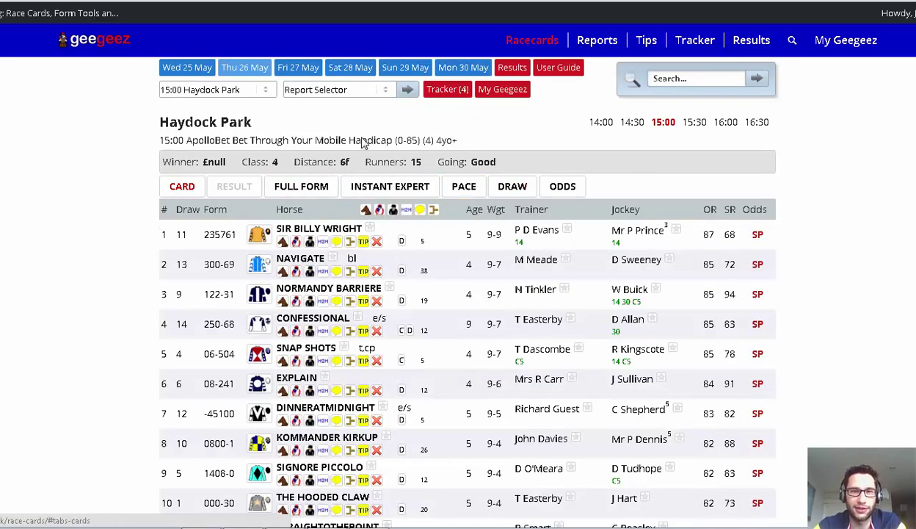
pyautogui.scroll(-1, 361, 143)
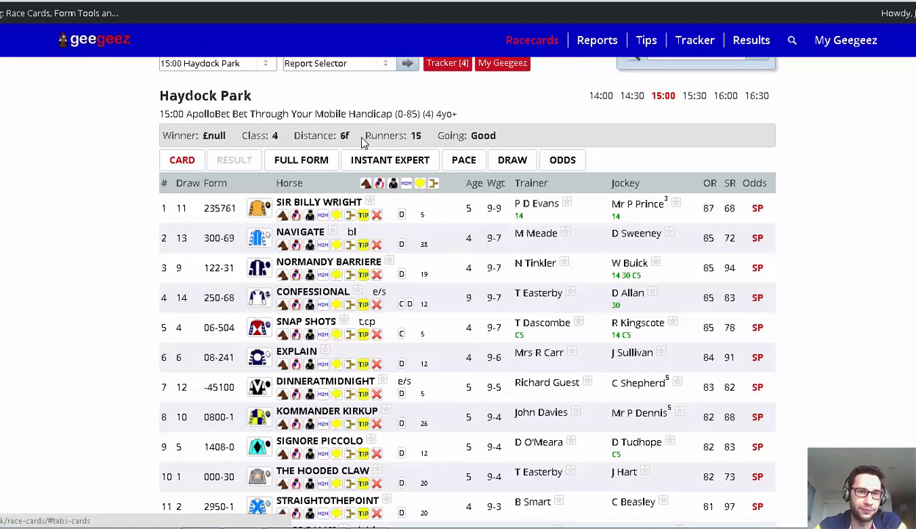
# Step: Reopen the pace analysis for the 15:00 race and compare the runners' pace scores with their draw positions
pyautogui.press('Tab')
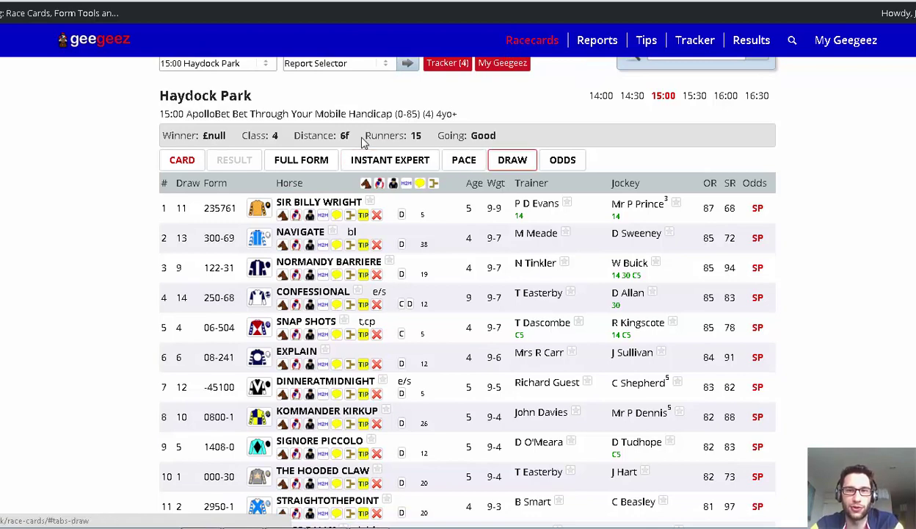
pyautogui.press('Return')
pyautogui.hotkey('shift', 'Tab')
pyautogui.press('Return')
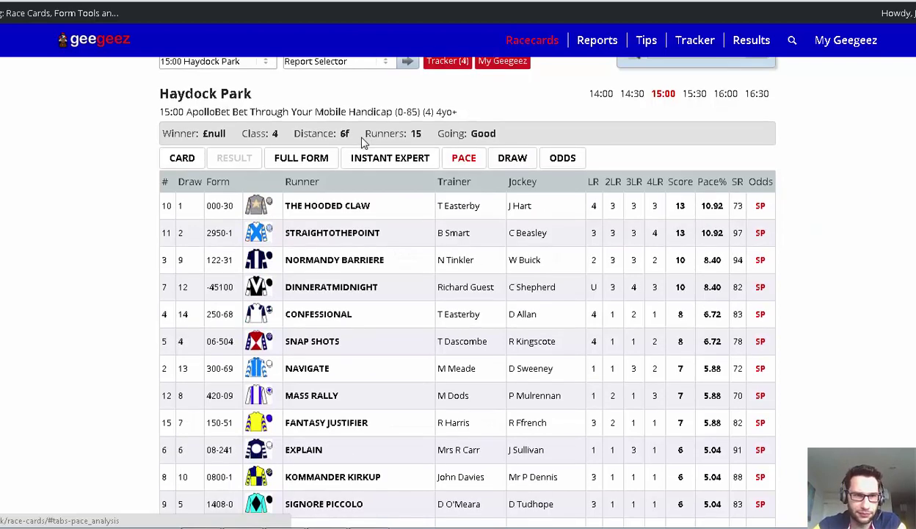
pyautogui.scroll(-1, 361, 143)
pyautogui.scroll(-1, 361, 143)
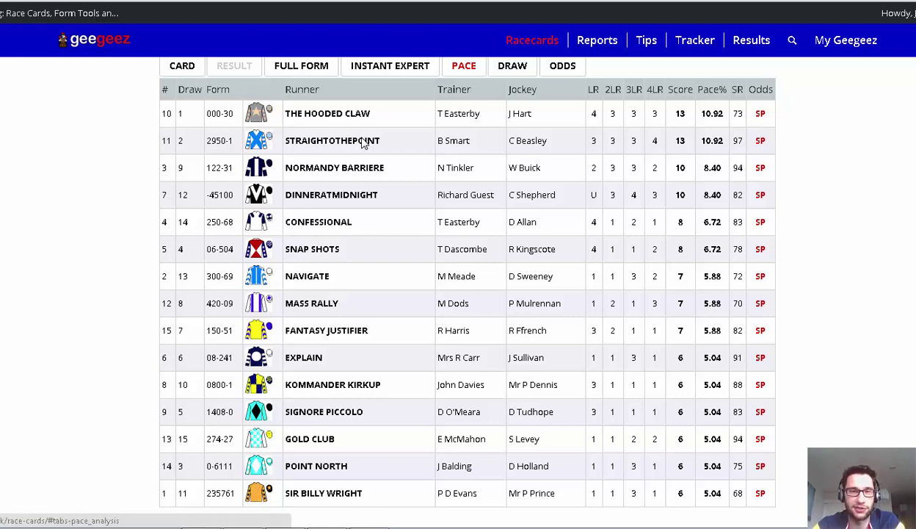
pyautogui.scroll(3, 362, 143)
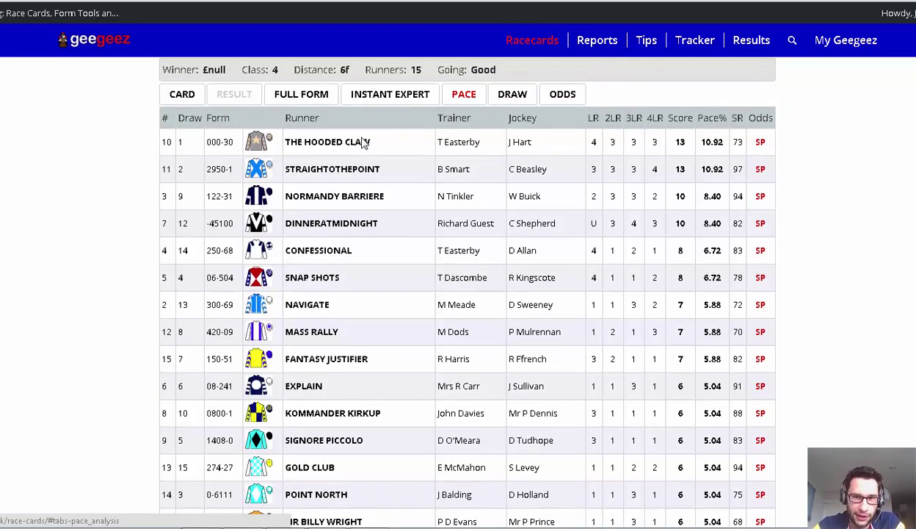
# Step: Revisit the Instant Expert place figures and go back to the race card
pyautogui.scroll(1, 361, 143)
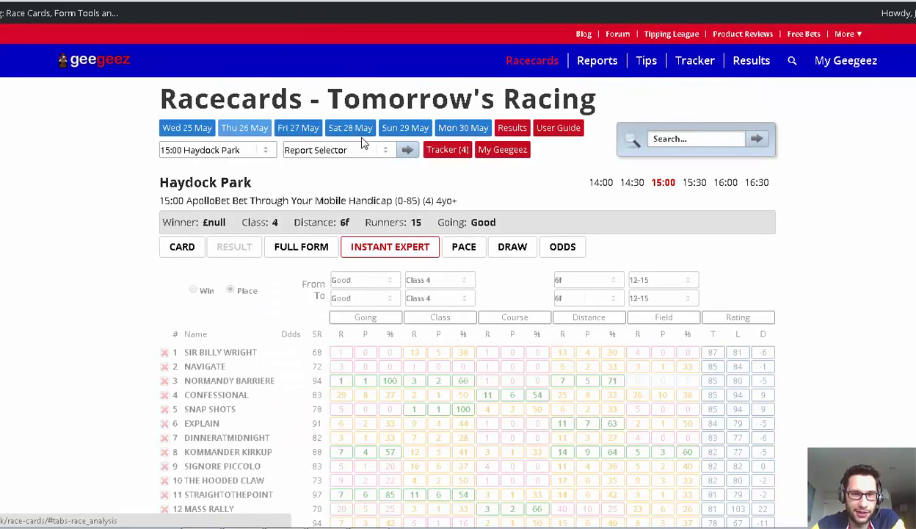
pyautogui.scroll(-1, 362, 142)
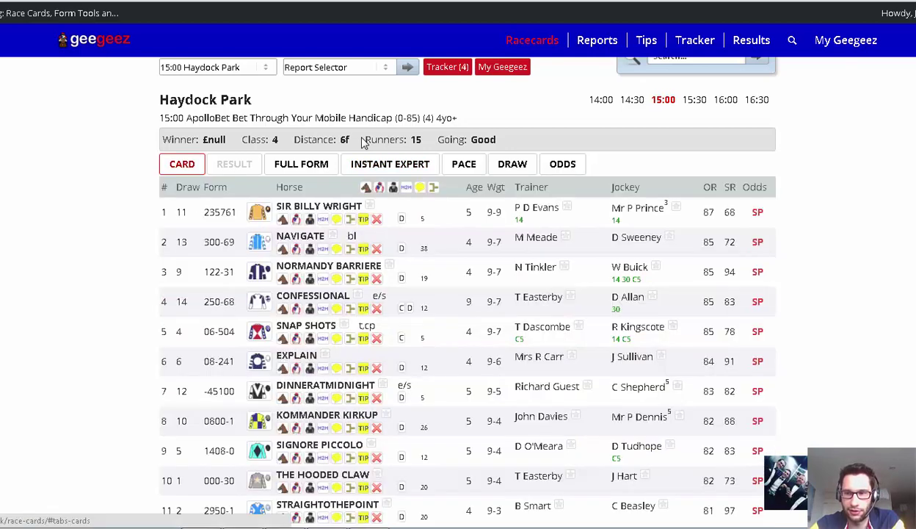
# Step: Review the 15:00 Haydock Park runners and check the recent form of STRAIGHTOTHEPOINT
pyautogui.scroll(-1, 361, 143)
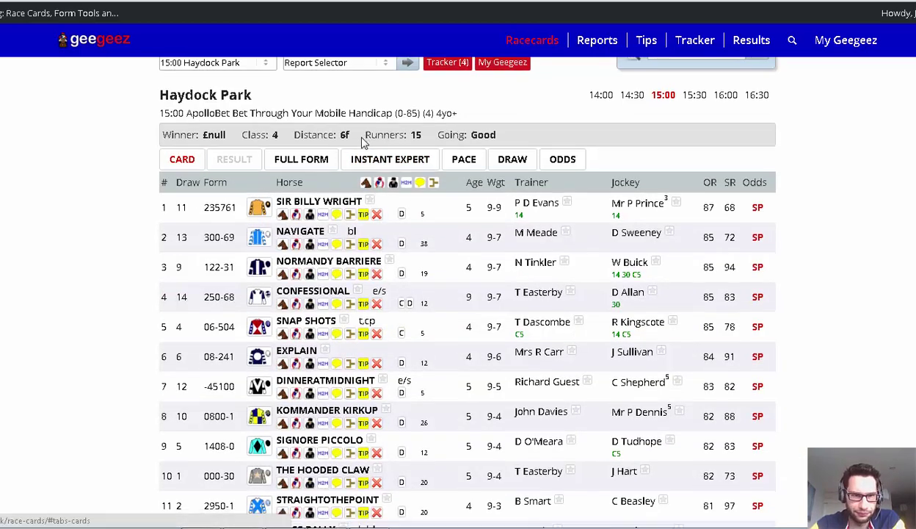
pyautogui.scroll(-2, 361, 143)
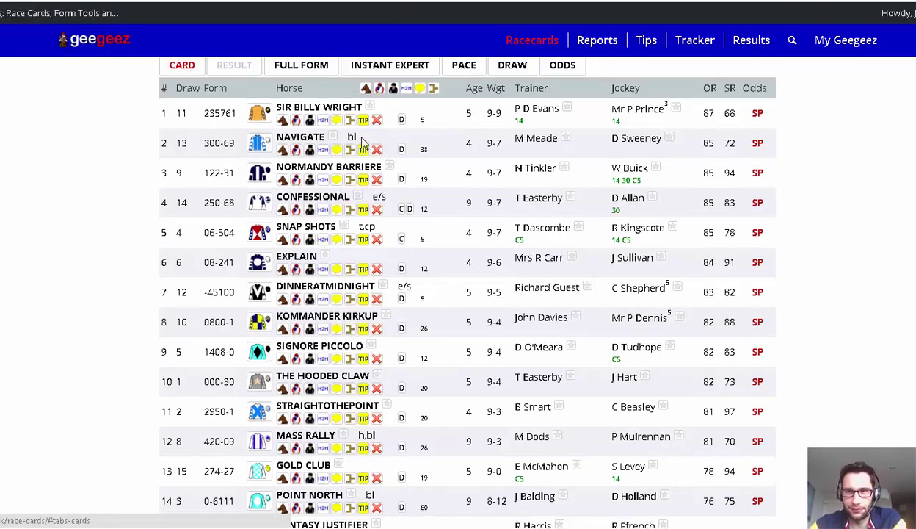
pyautogui.scroll(2, 362, 143)
pyautogui.scroll(-3, 362, 143)
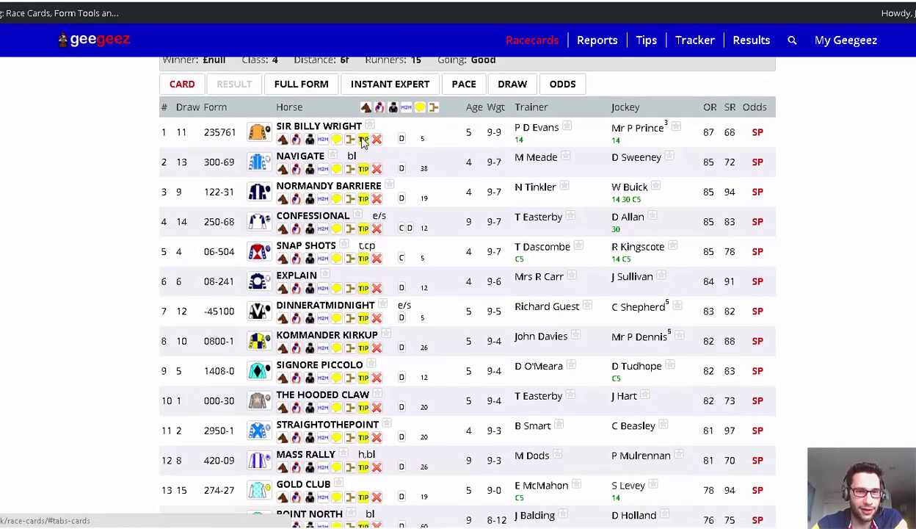
pyautogui.scroll(1, 362, 143)
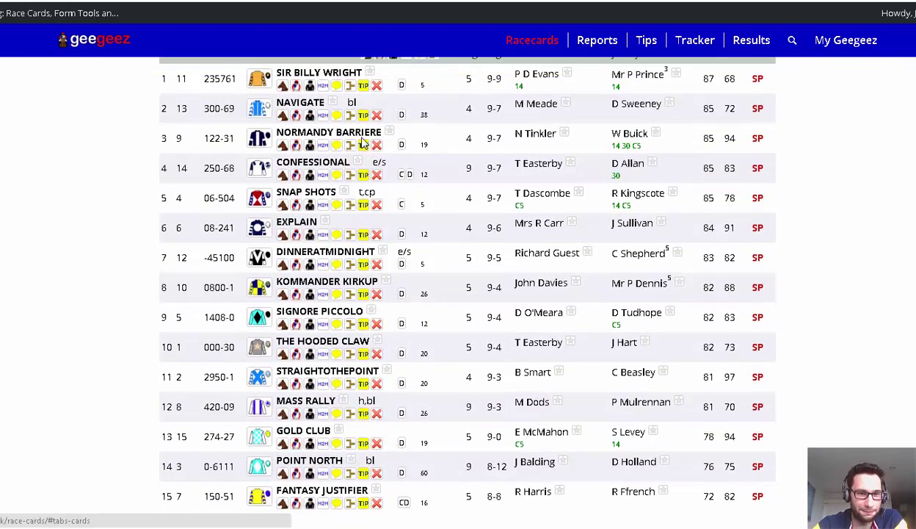
pyautogui.scroll(-1, 362, 143)
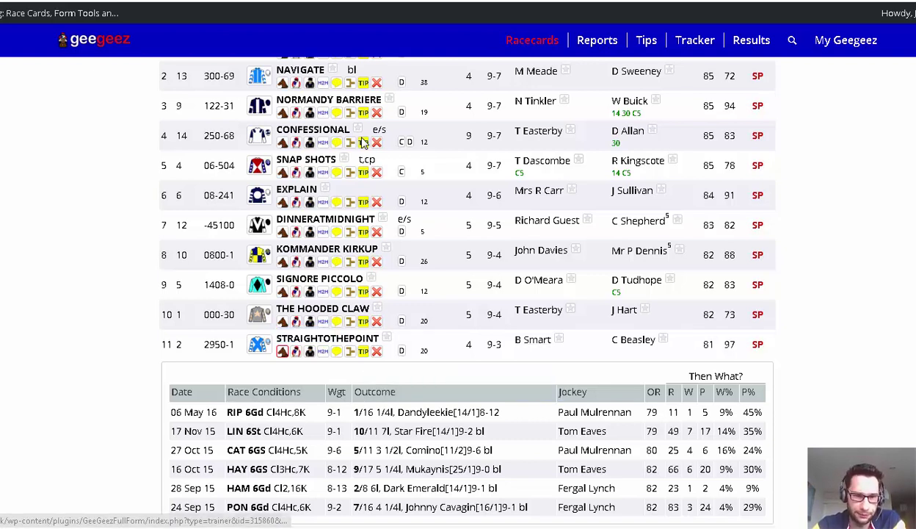
pyautogui.click(282, 351)
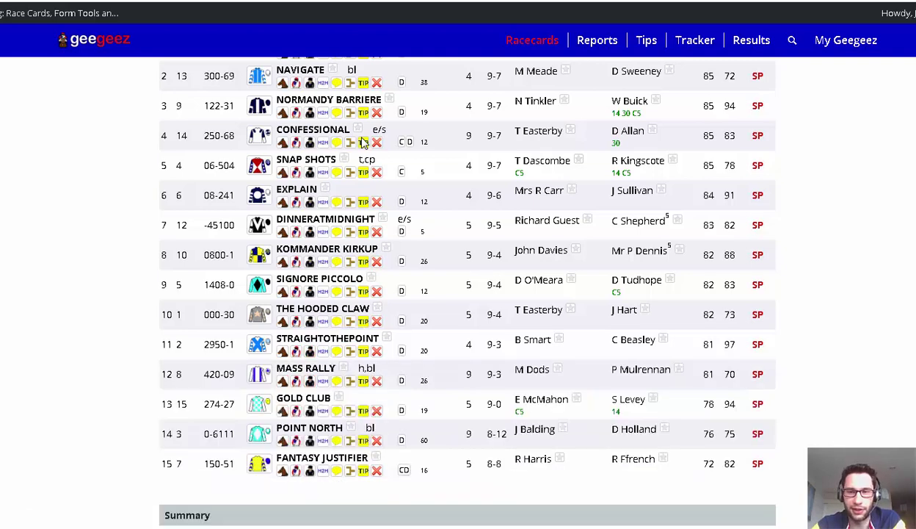
pyautogui.scroll(3, 362, 141)
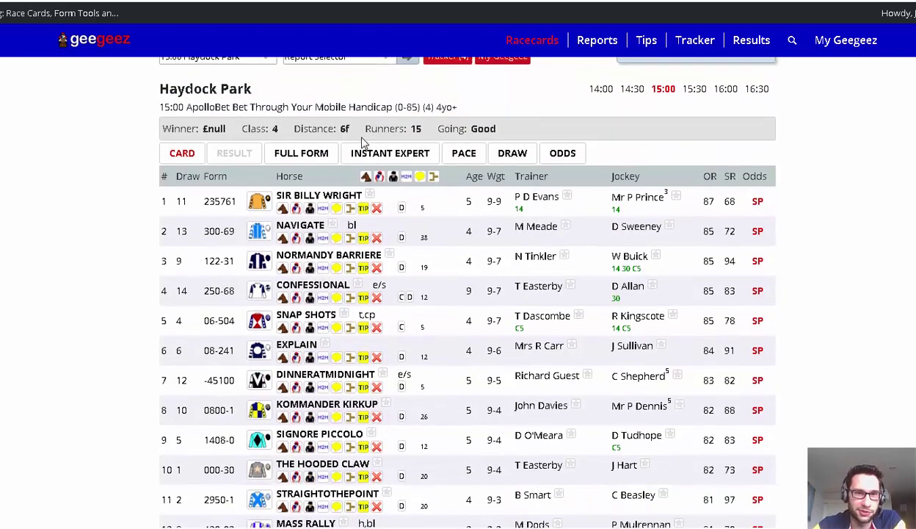
# Step: Open the race card for the 15:30 Haydock Park maiden stakes and look over its runners
pyautogui.scroll(1, 362, 142)
pyautogui.press('Down')
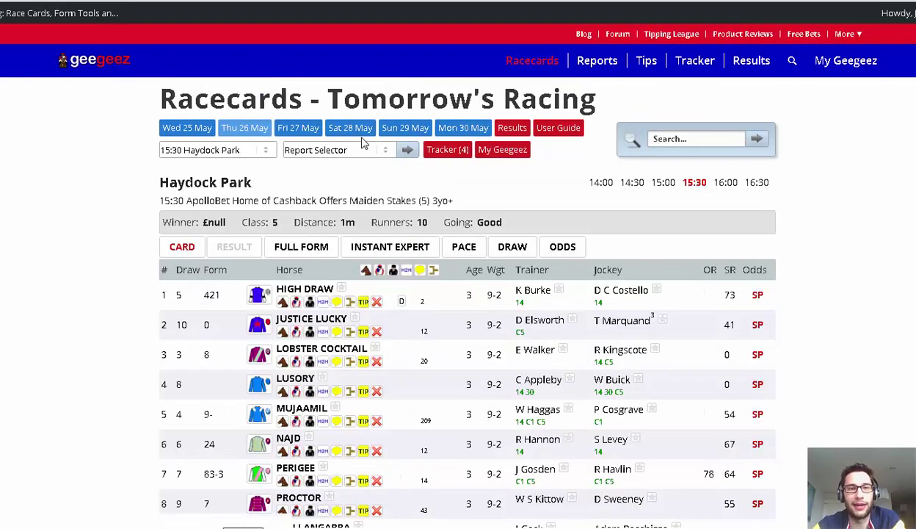
pyautogui.scroll(-2, 362, 143)
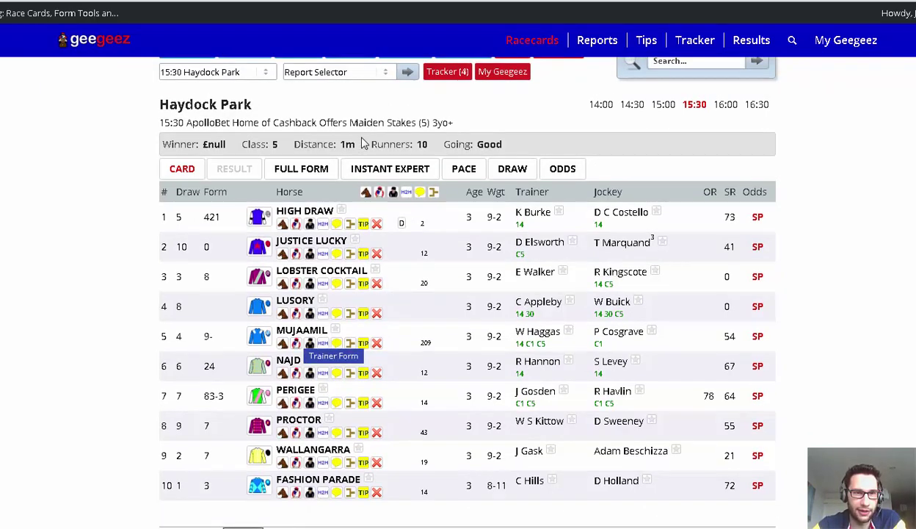
# Step: Check the trainer form tables for NAJD and LUSORY in the 15:30 race, closing each one after reading
pyautogui.click(309, 372)
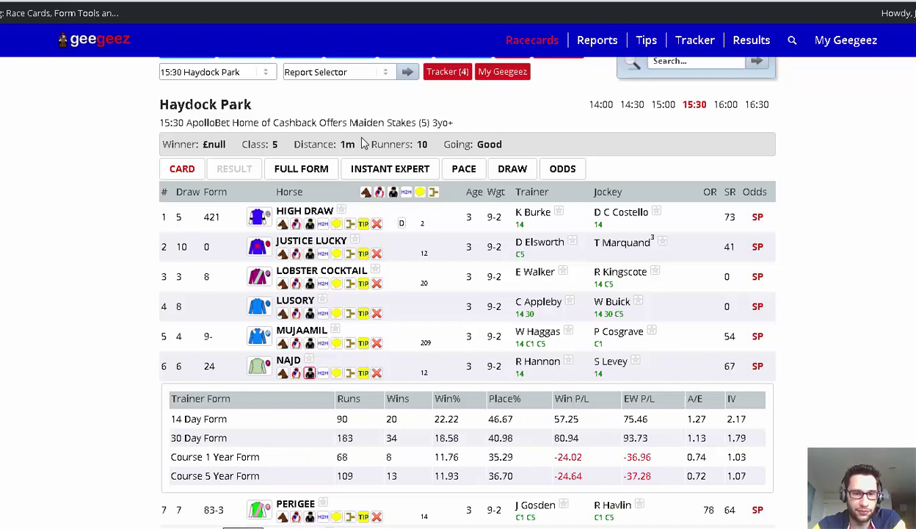
pyautogui.click(362, 142)
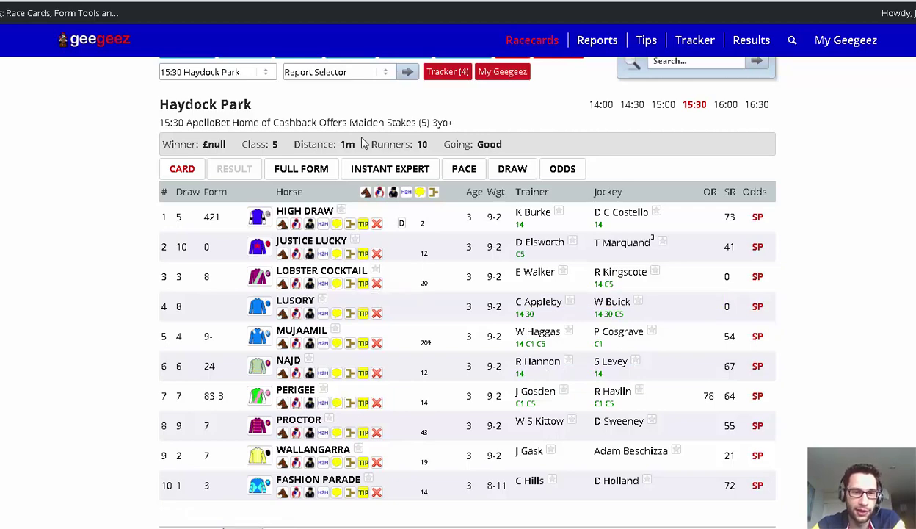
pyautogui.click(310, 312)
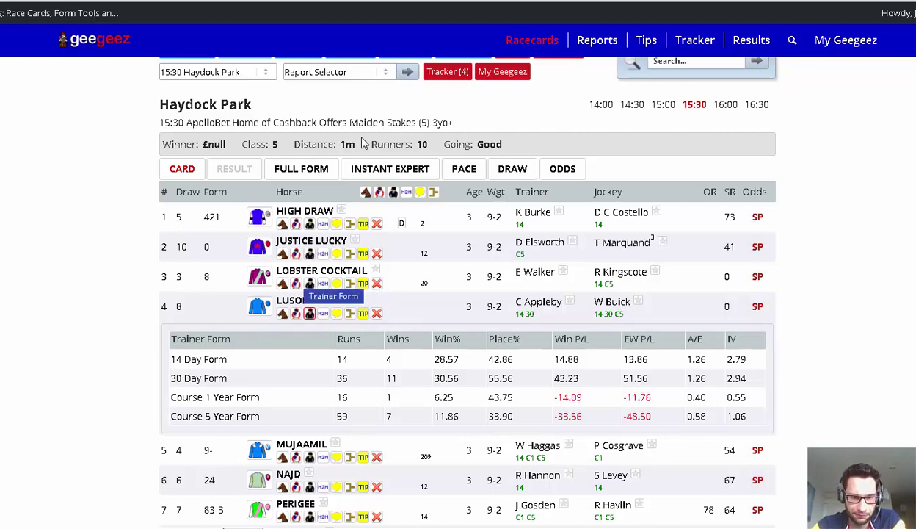
pyautogui.click(309, 312)
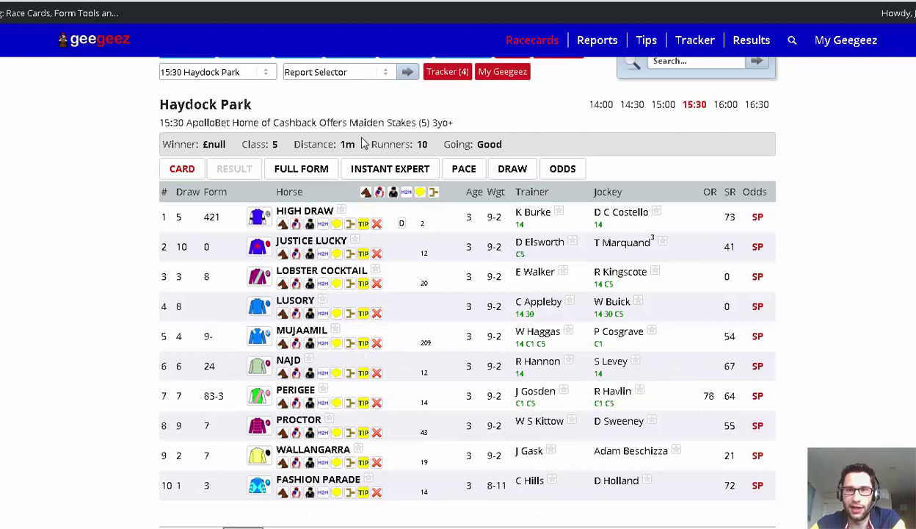
# Step: Look over the 16:00 Haydock Park race card and move on to the 16:30 race card
pyautogui.press('Return')
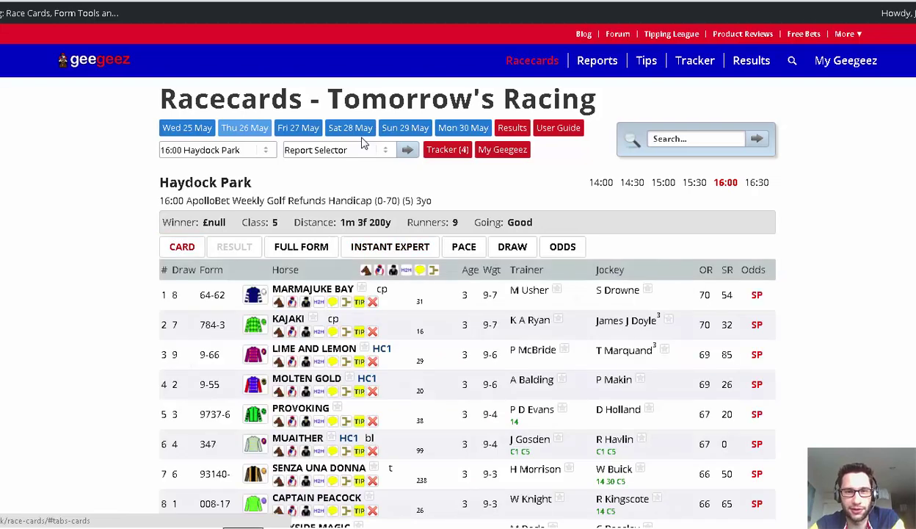
pyautogui.scroll(-3, 361, 144)
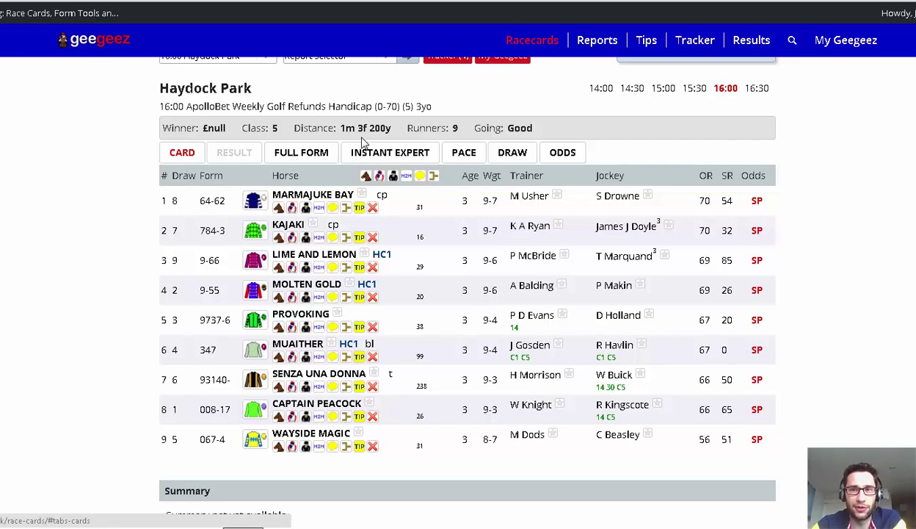
pyautogui.click(361, 145)
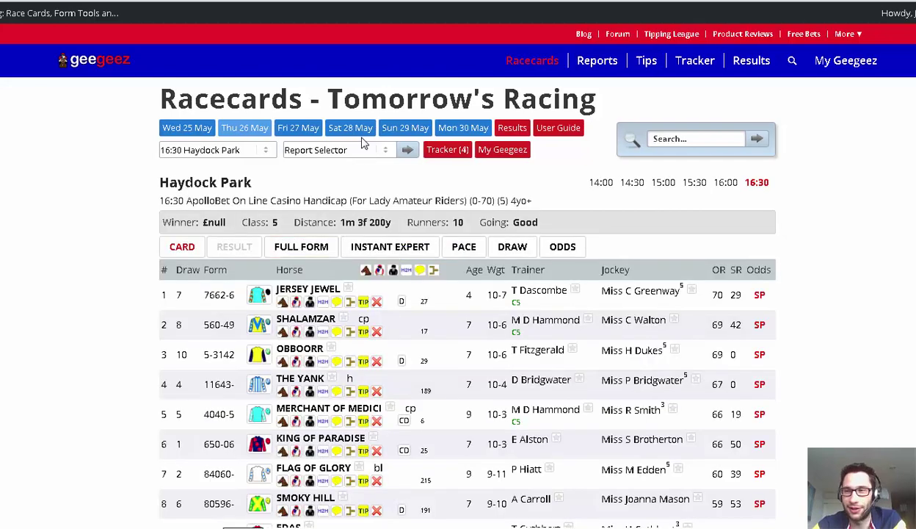
pyautogui.scroll(-2, 361, 145)
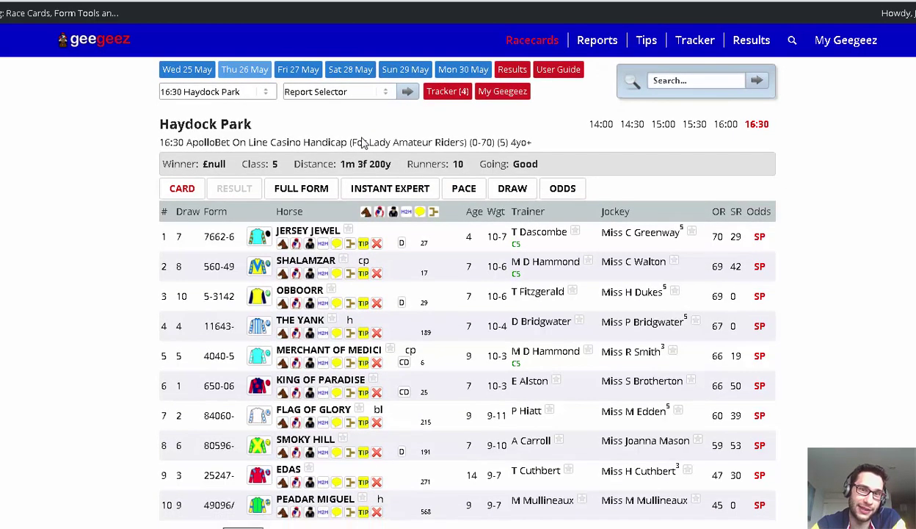
# Step: Examine the Instant Expert win figures for the 16:30 race and return to its race card
pyautogui.scroll(1, 361, 145)
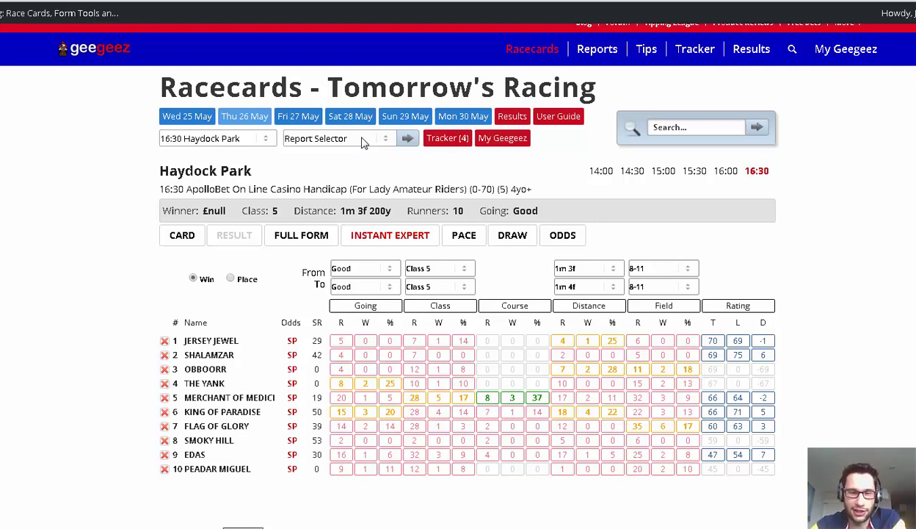
pyautogui.press('Tab')
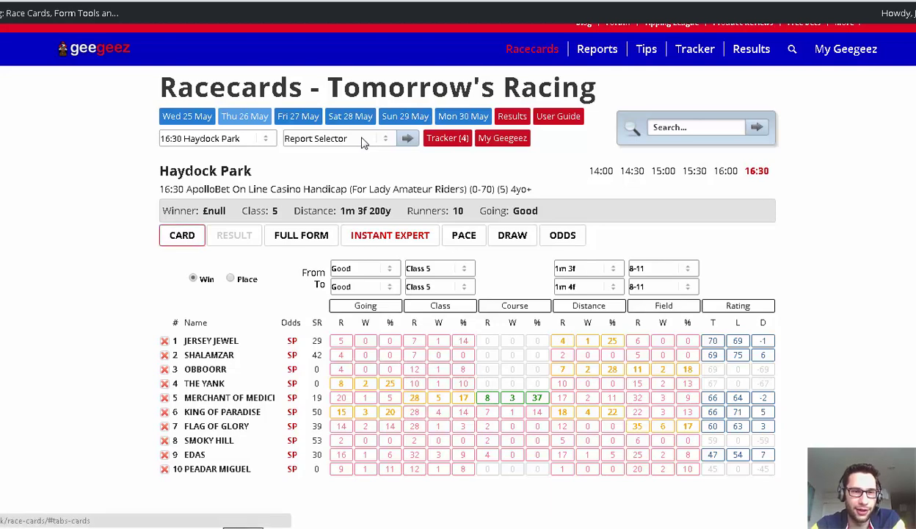
pyautogui.press('Return')
pyautogui.press('Tab')
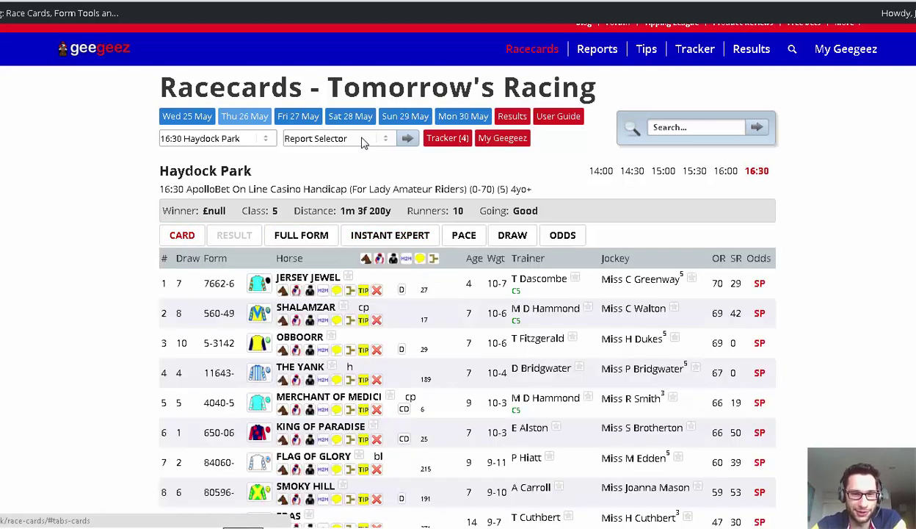
pyautogui.scroll(-1, 362, 142)
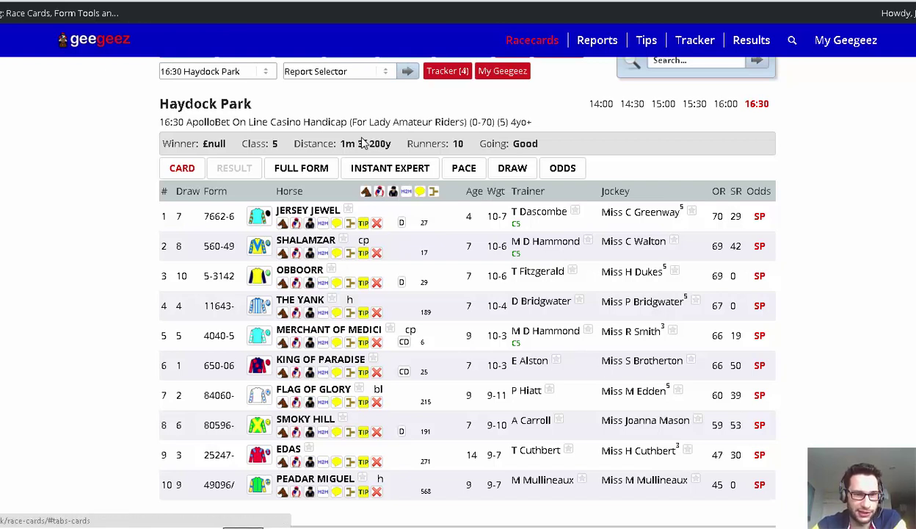
# Step: Compare the runners' scores in the 16:30 pace analysis and go back to the race card
pyautogui.press('Tab')
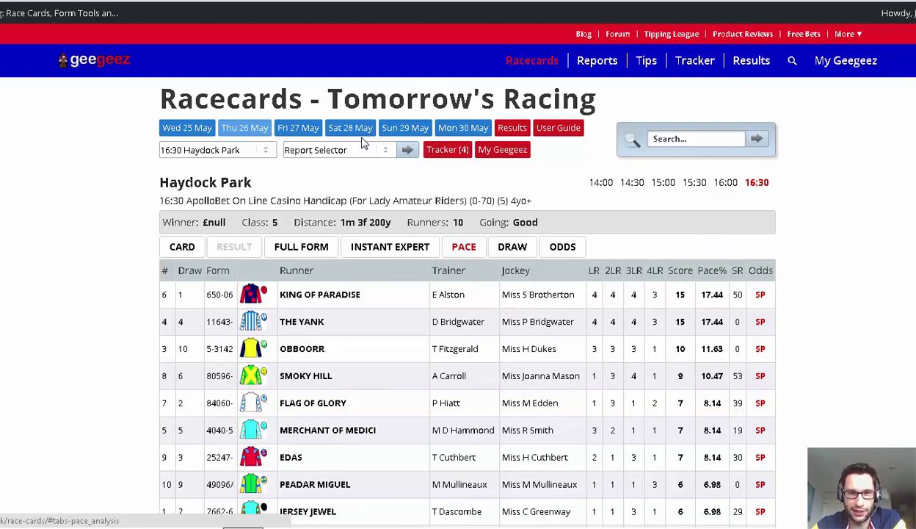
pyautogui.scroll(-1, 361, 143)
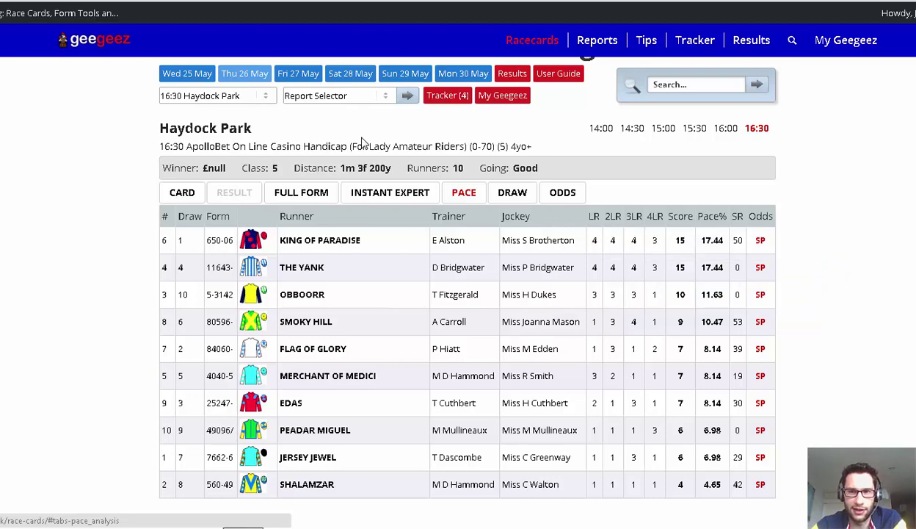
pyautogui.click(182, 192)
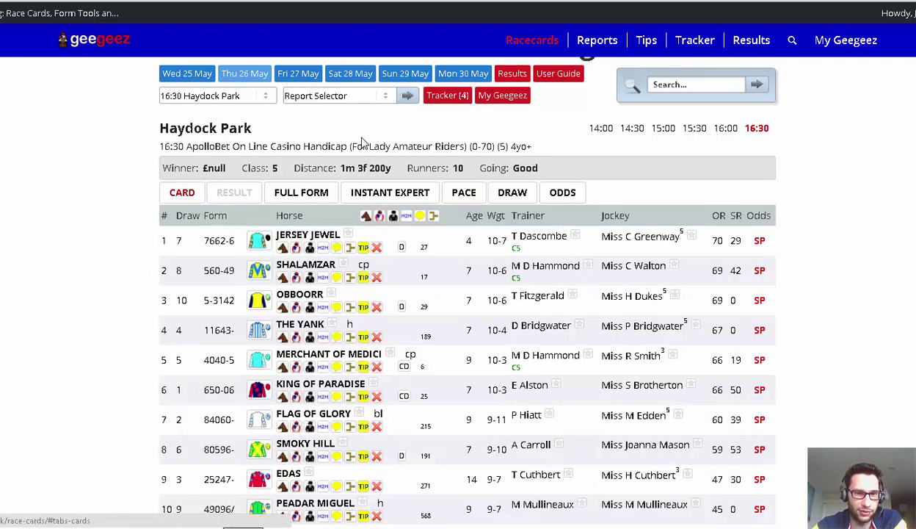
pyautogui.scroll(-1, 361, 142)
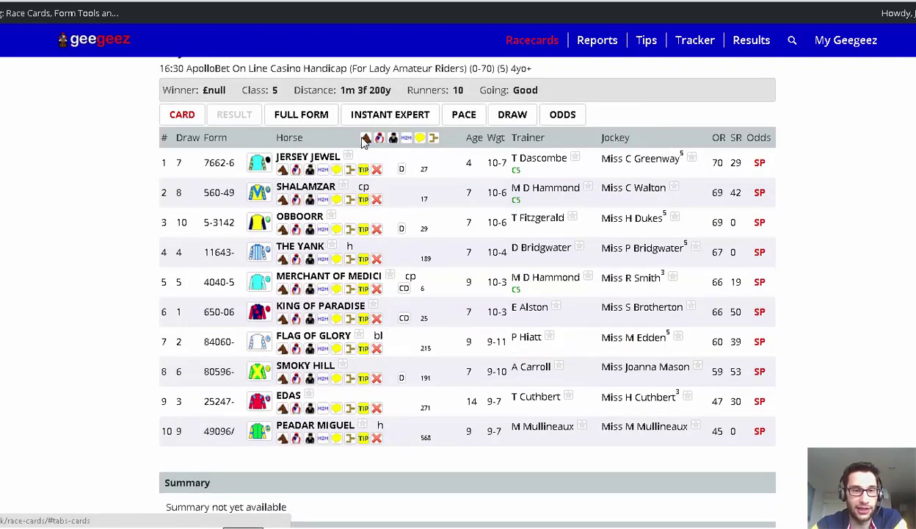
# Step: Check the recent form and the trainer form of THE YANK in the 16:30 race
pyautogui.click(283, 259)
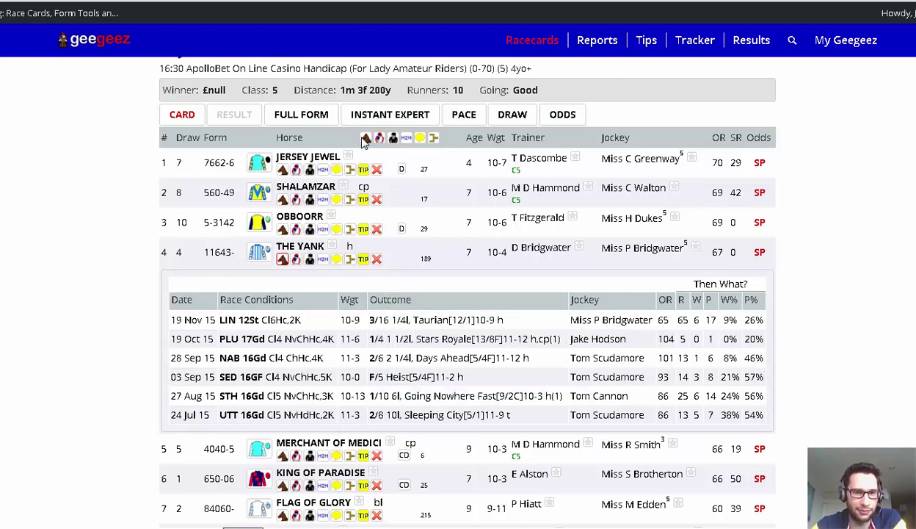
pyautogui.click(283, 259)
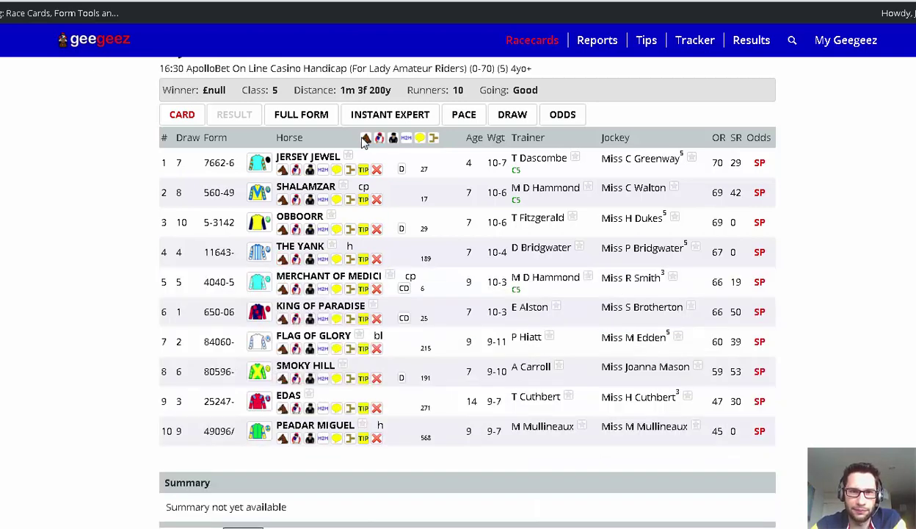
pyautogui.click(365, 139)
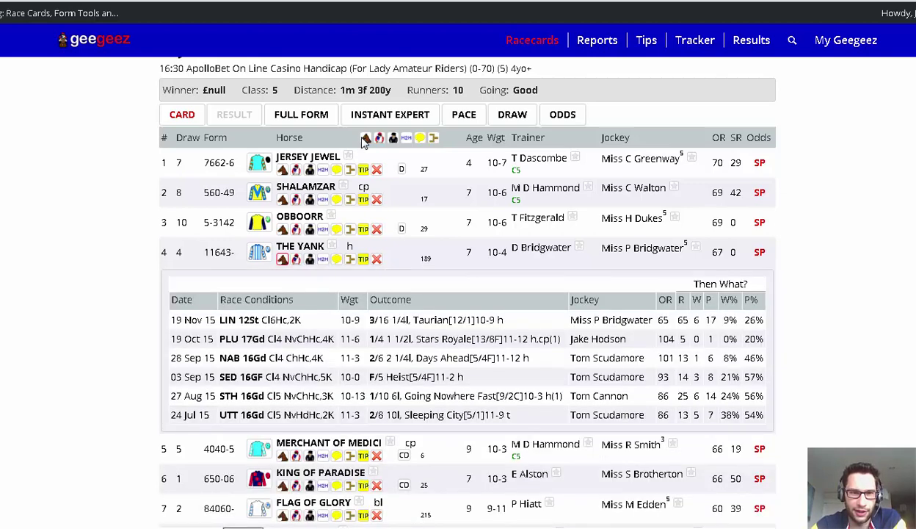
pyautogui.click(365, 139)
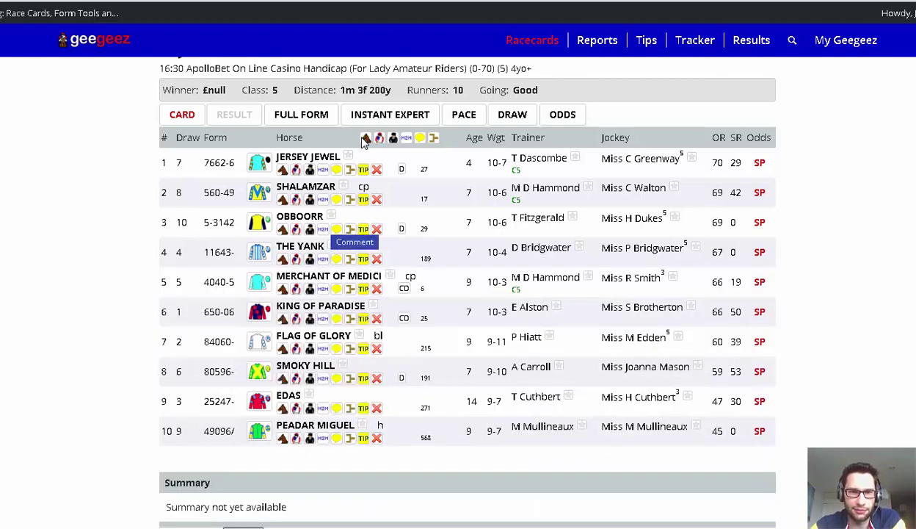
pyautogui.click(365, 140)
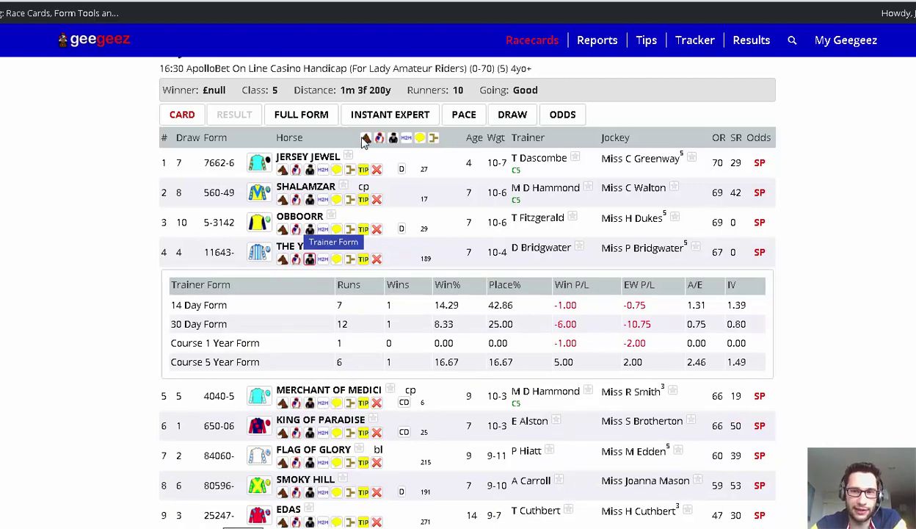
pyautogui.click(365, 139)
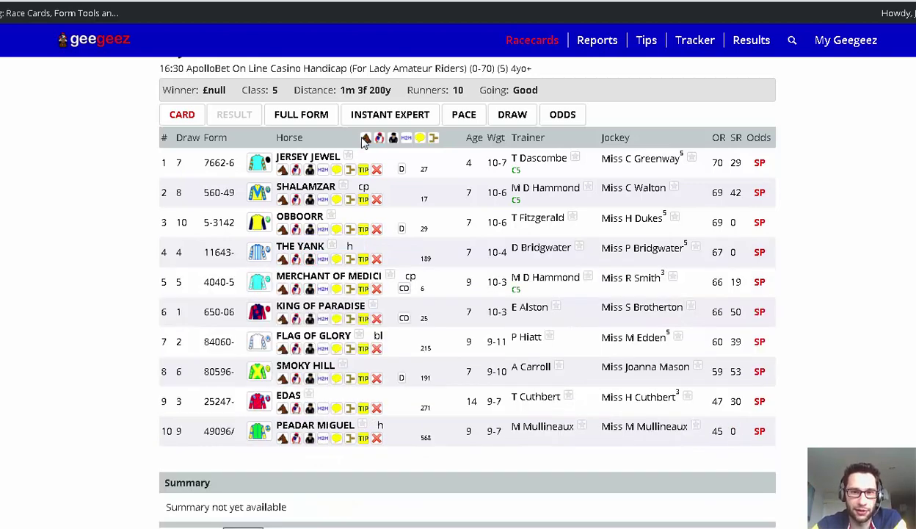
# Step: Check the trainer form and the recent form of KING OF PARADISE in the 16:30 race
pyautogui.click(309, 318)
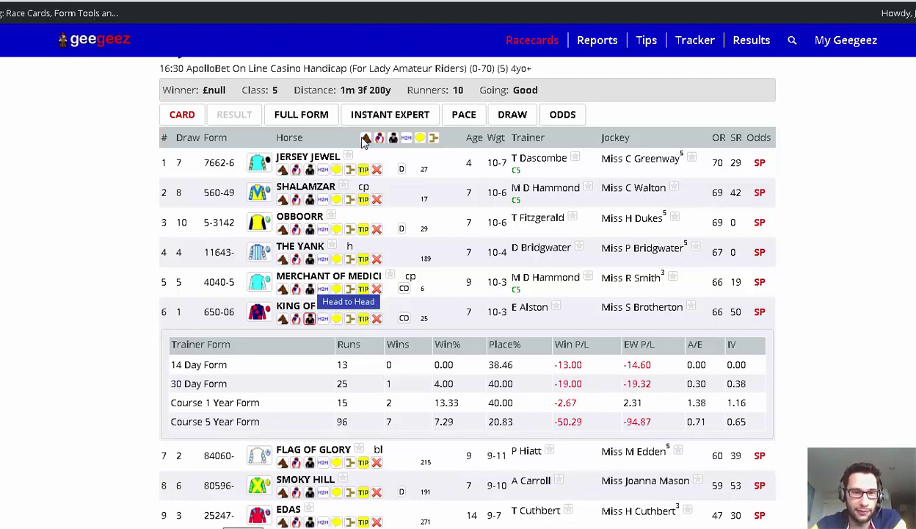
pyautogui.click(309, 318)
pyautogui.click(282, 317)
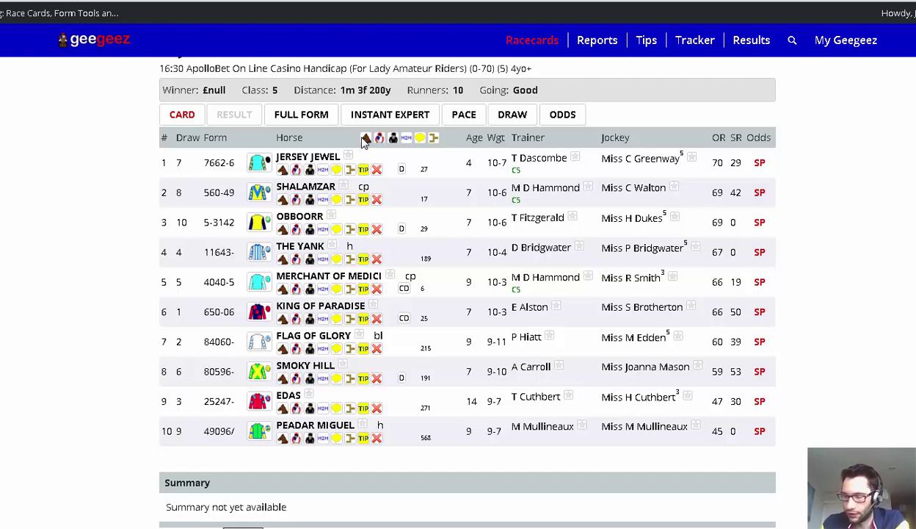
pyautogui.hotkey('shift', 'F10')
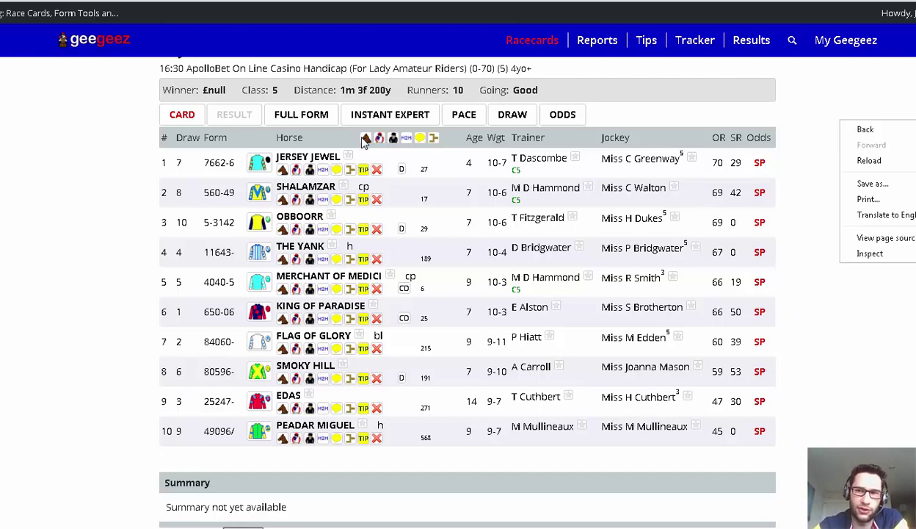
pyautogui.press('Escape')
pyautogui.scroll(3, 361, 141)
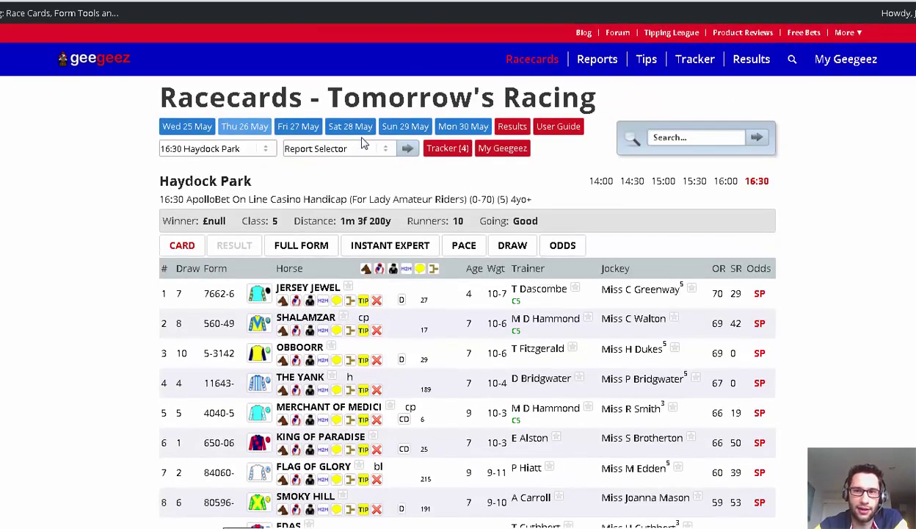
# Step: Open the 18:00 Sandown Park race card and look over its runners
pyautogui.hotkey('alt', 'Down')
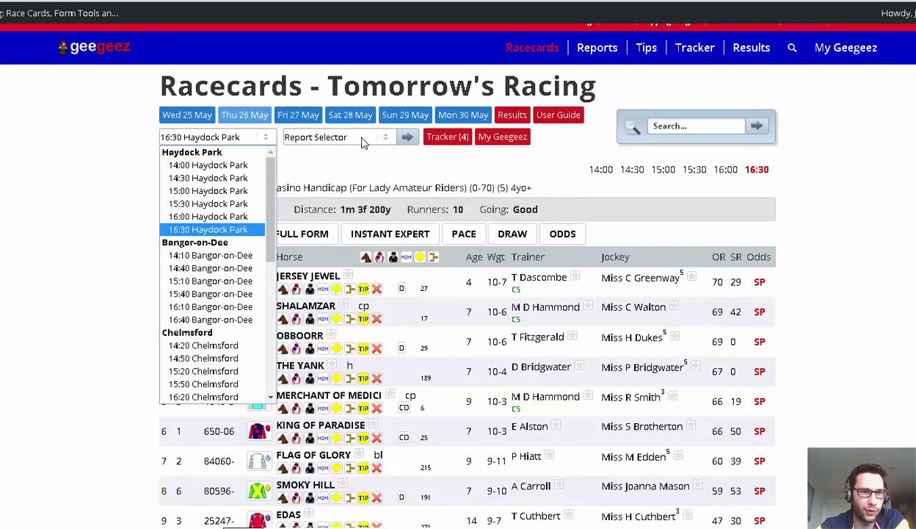
pyautogui.scroll(-3, 362, 142)
pyautogui.scroll(-3, 362, 142)
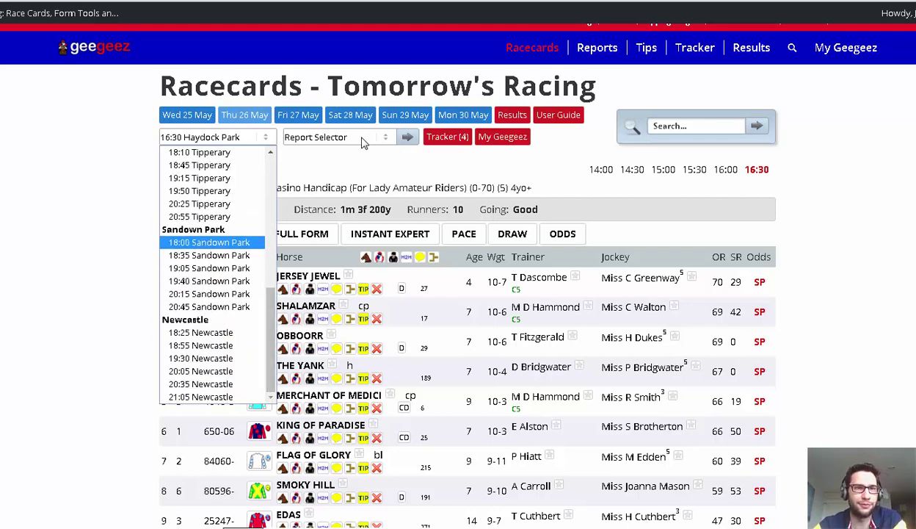
pyautogui.press('Return')
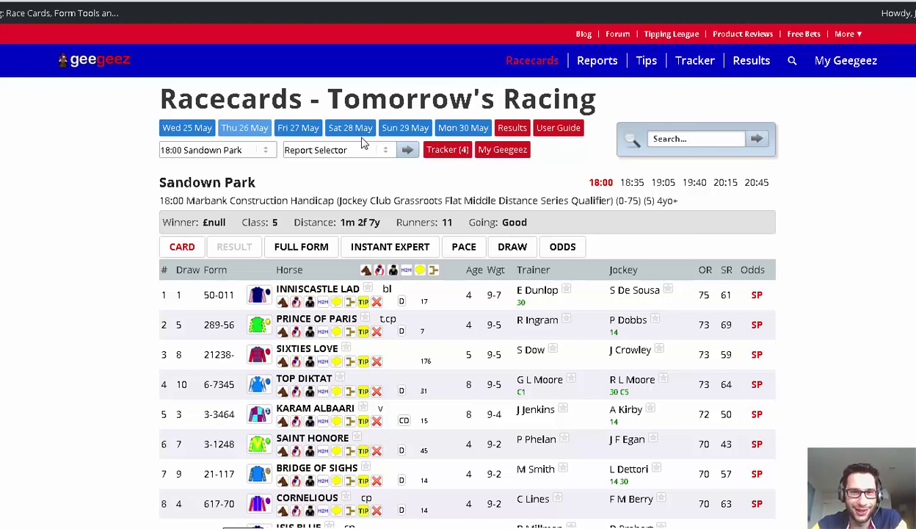
pyautogui.scroll(-3, 361, 143)
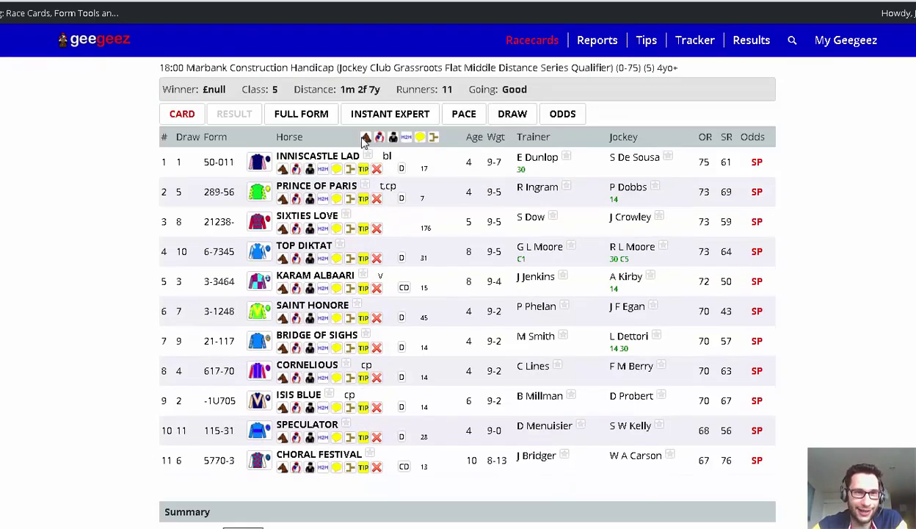
pyautogui.scroll(2, 361, 143)
pyautogui.scroll(-1, 362, 143)
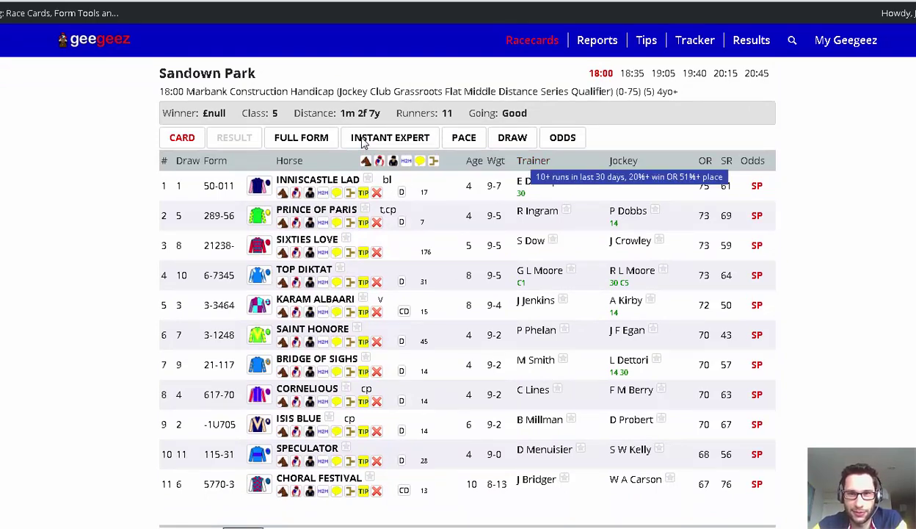
pyautogui.click(309, 192)
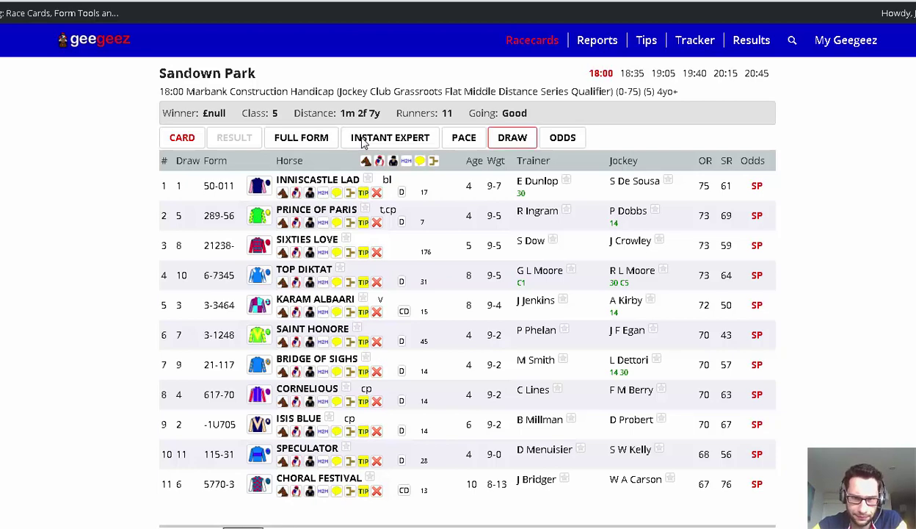
# Step: Examine the Instant Expert win figures and the pace analysis for the 18:00 Sandown Park race
pyautogui.click(361, 143)
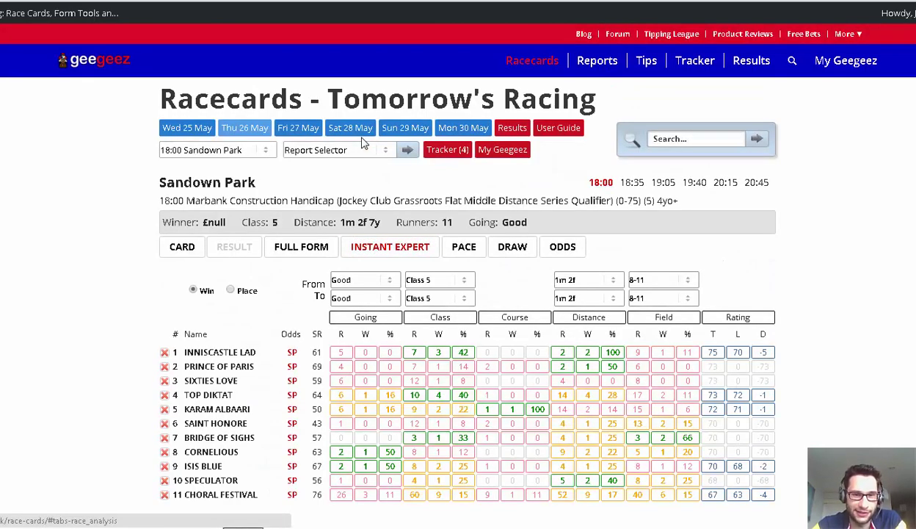
pyautogui.scroll(-1, 362, 143)
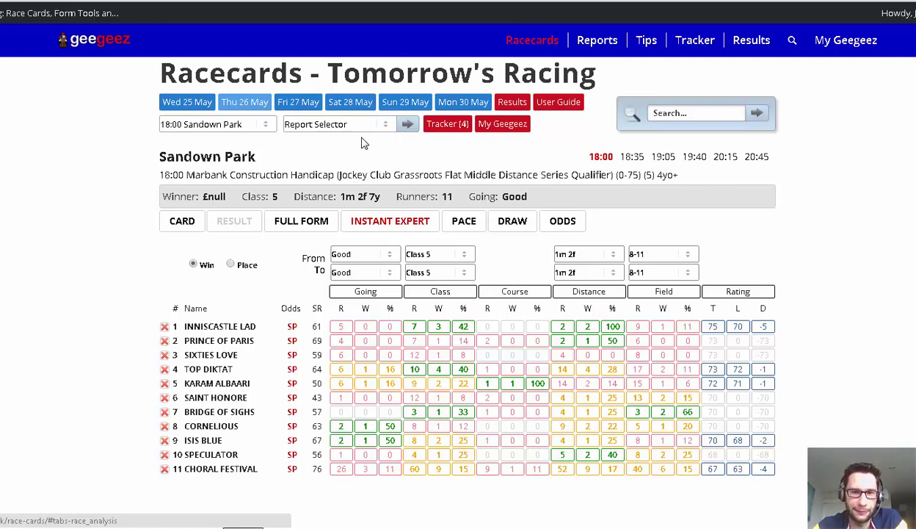
pyautogui.press('Tab')
pyautogui.press('Return')
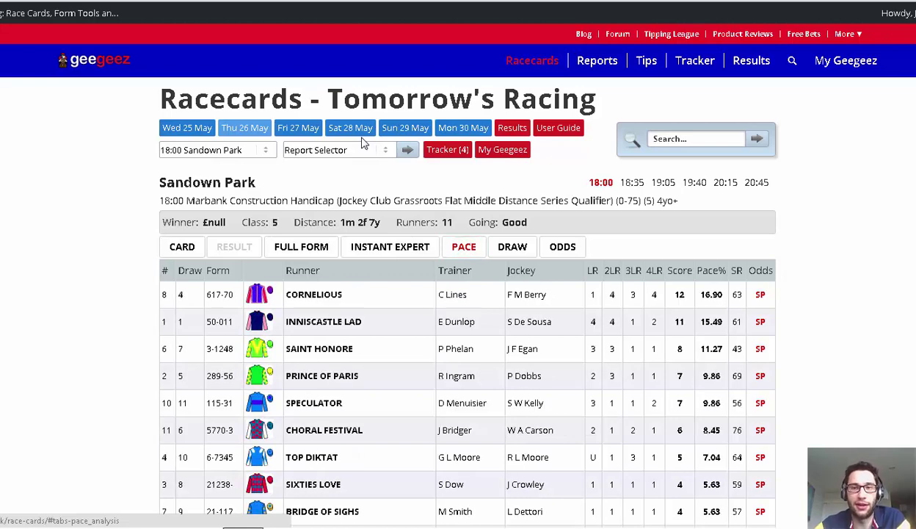
pyautogui.scroll(-2, 361, 144)
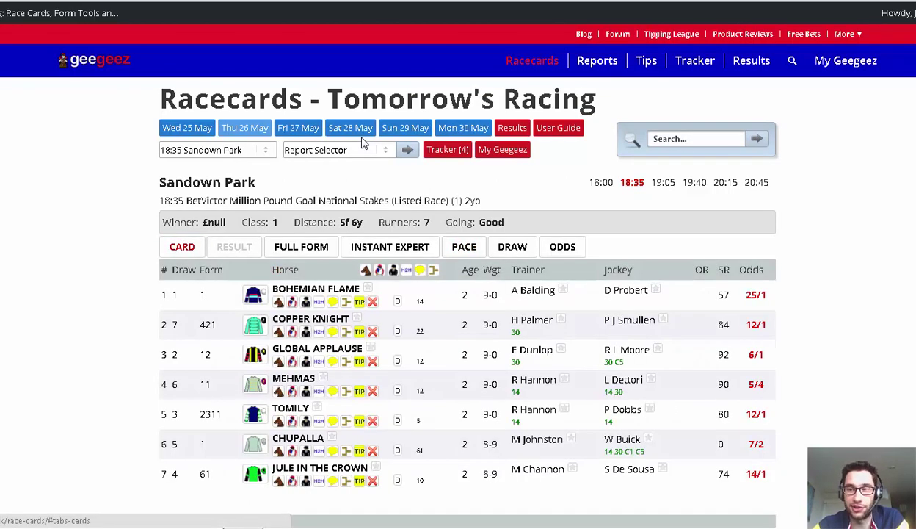
# Step: Look over the 18:35 Sandown Park race card and view the pace analysis of the 19:05 race
pyautogui.scroll(-1, 362, 143)
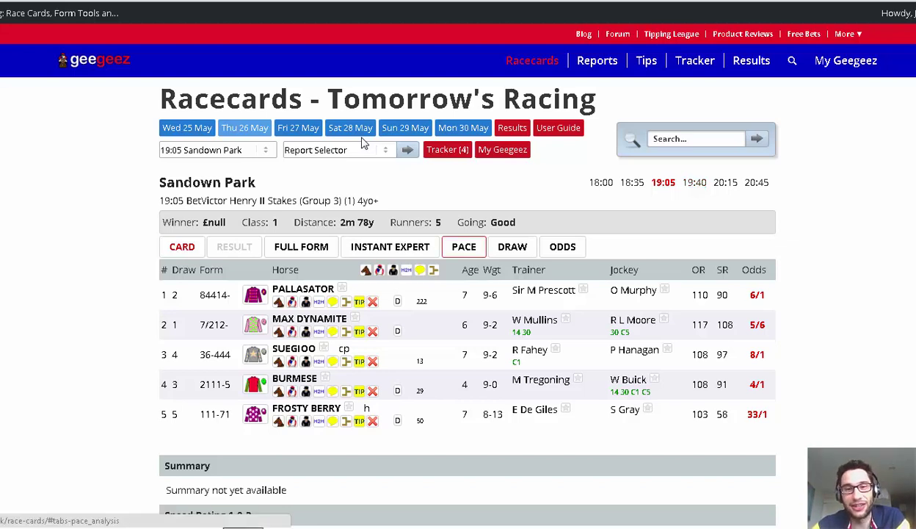
pyautogui.click(463, 247)
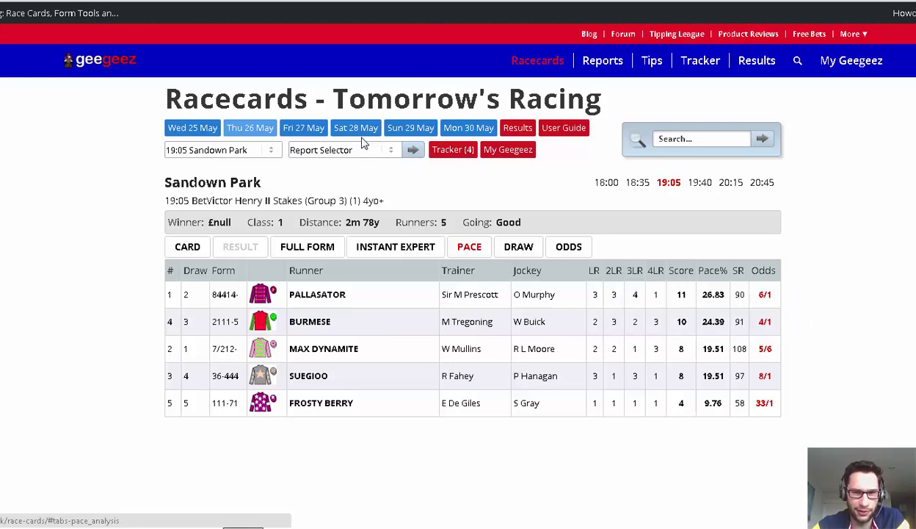
# Step: Open the 19:40 Sandown Park race card and review its runners, trainers and jockeys
pyautogui.press('Down')
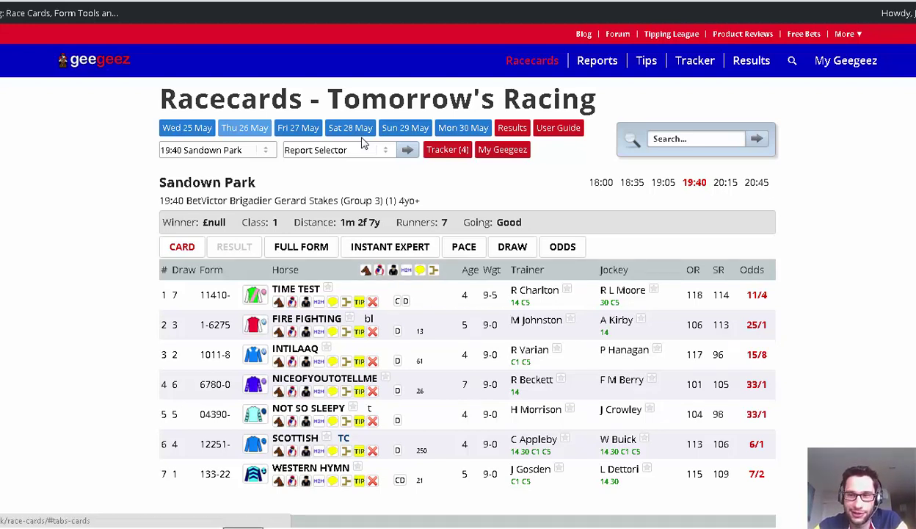
pyautogui.scroll(-2, 361, 143)
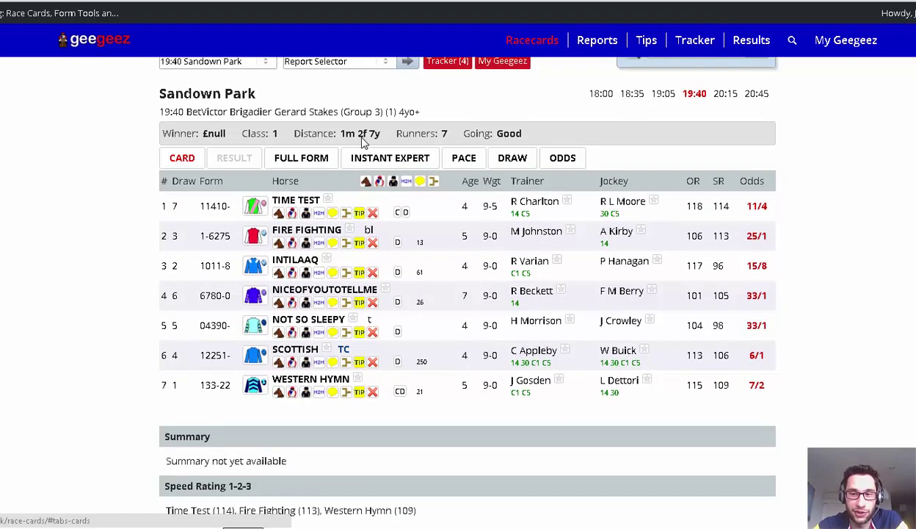
pyautogui.scroll(1, 362, 143)
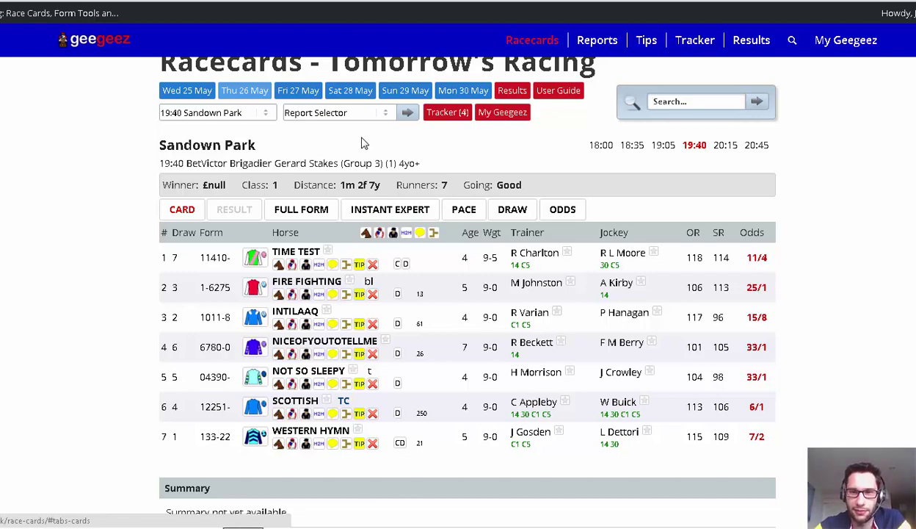
# Step: Open the 20:45 Sandown Park race card and examine the draw, form, trainers and jockeys of its runners
pyautogui.press('Down')
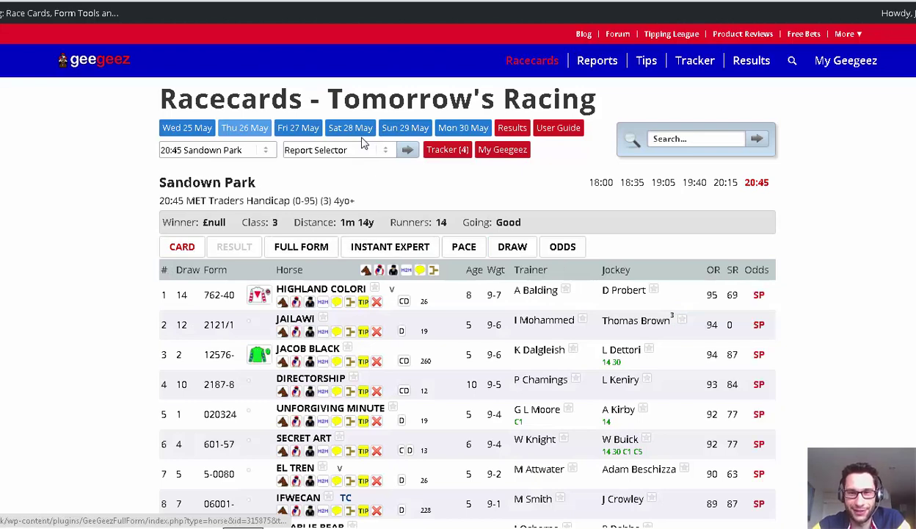
pyautogui.scroll(-2, 362, 143)
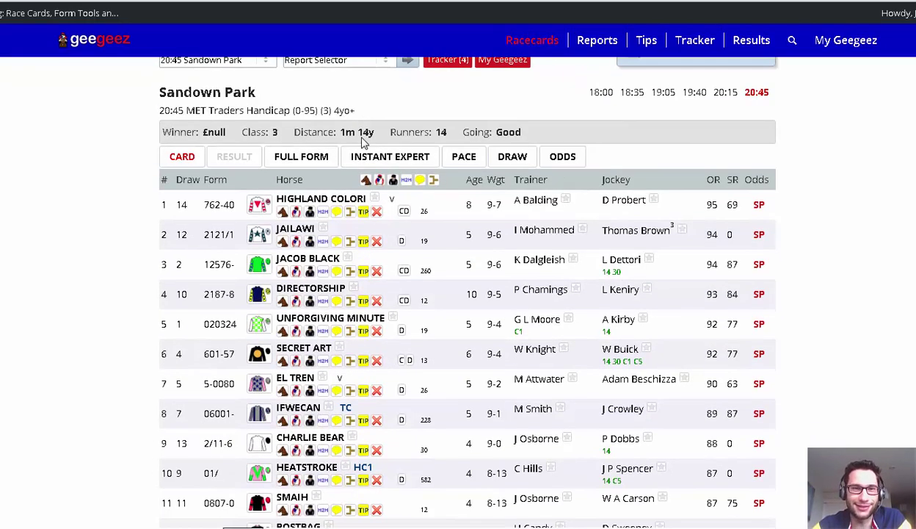
pyautogui.scroll(-2, 362, 141)
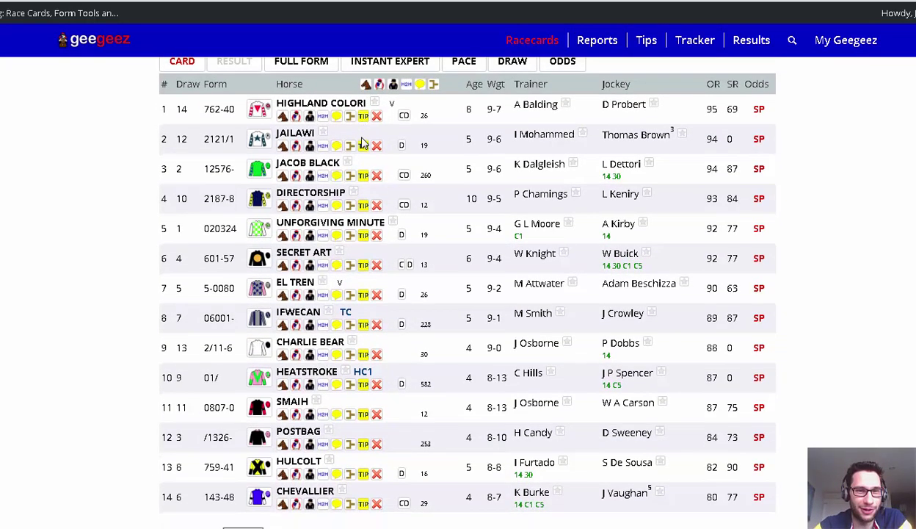
pyautogui.scroll(1, 362, 143)
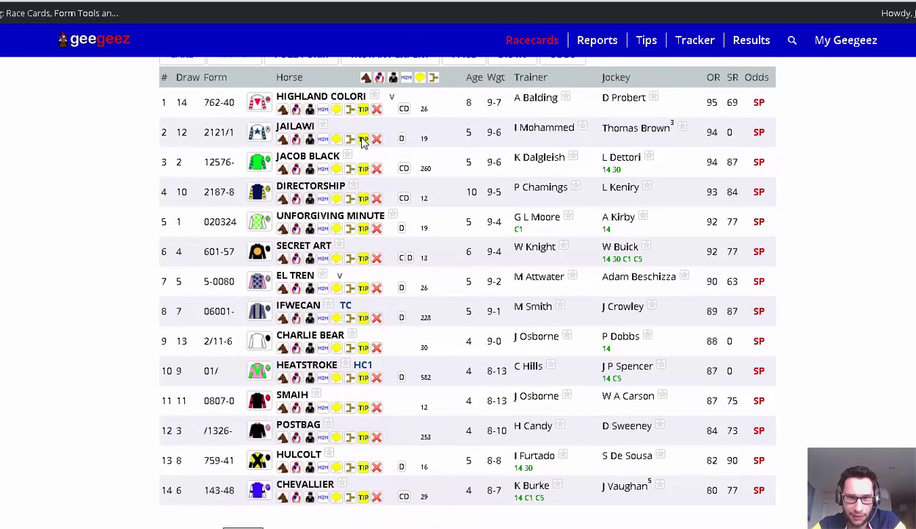
pyautogui.scroll(1, 361, 143)
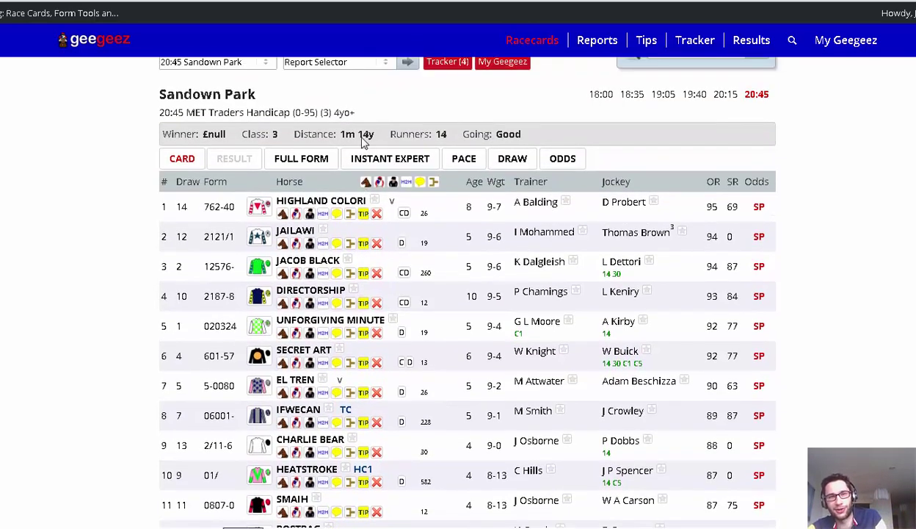
pyautogui.scroll(-1, 362, 144)
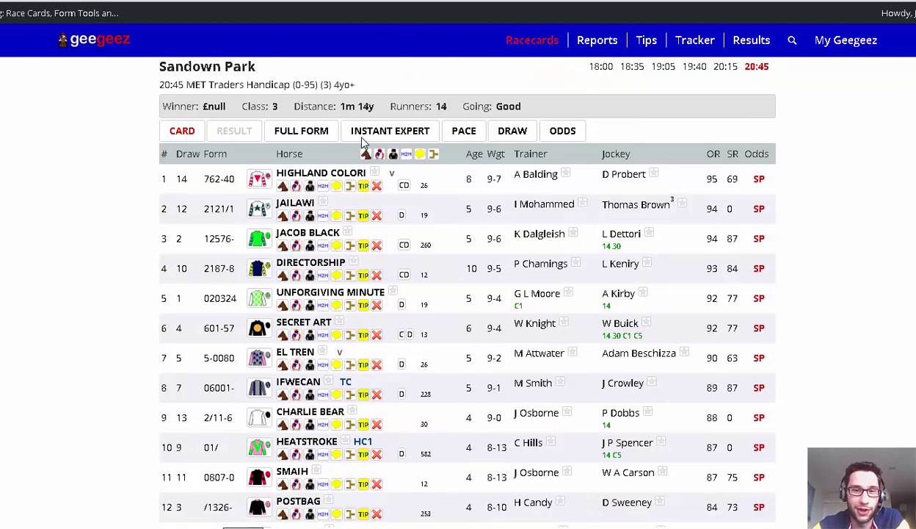
pyautogui.scroll(1, 362, 143)
pyautogui.scroll(-1, 362, 143)
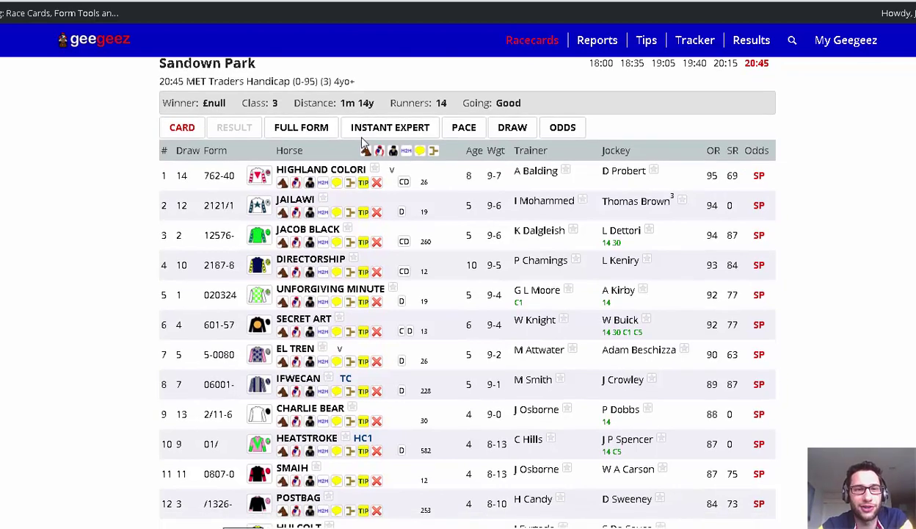
pyautogui.scroll(-2, 362, 143)
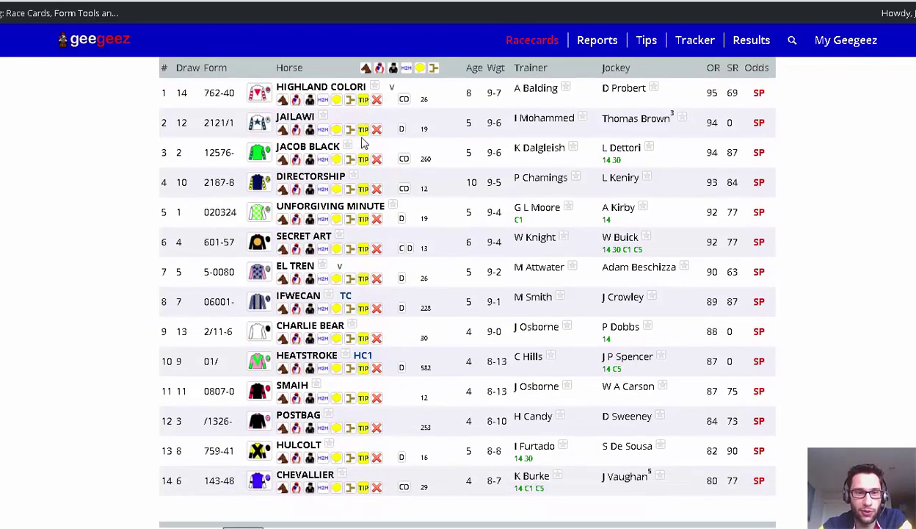
pyautogui.scroll(1, 362, 143)
pyautogui.scroll(1, 362, 143)
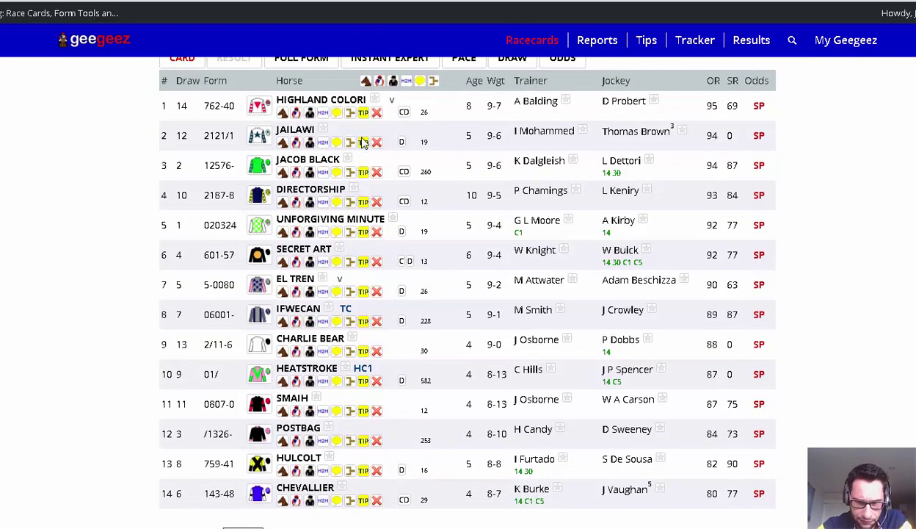
pyautogui.scroll(-1, 362, 143)
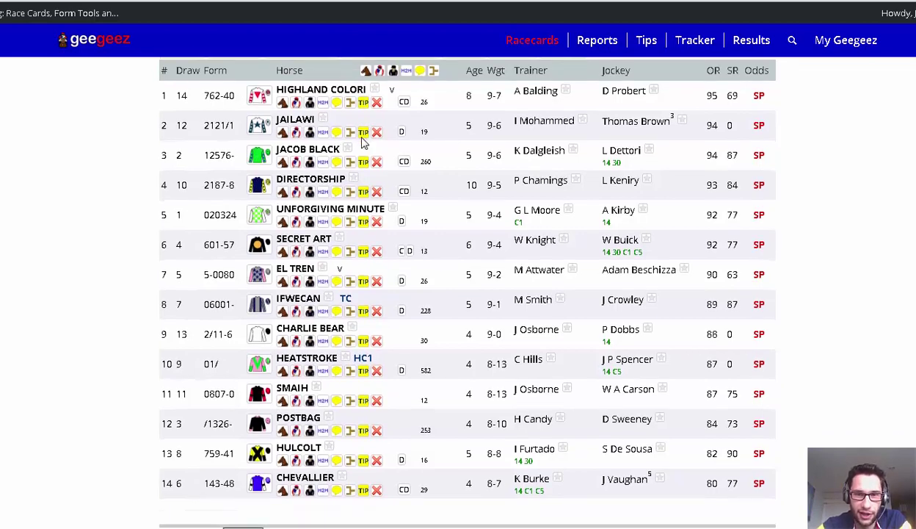
pyautogui.scroll(1, 362, 143)
pyautogui.scroll(-1, 362, 143)
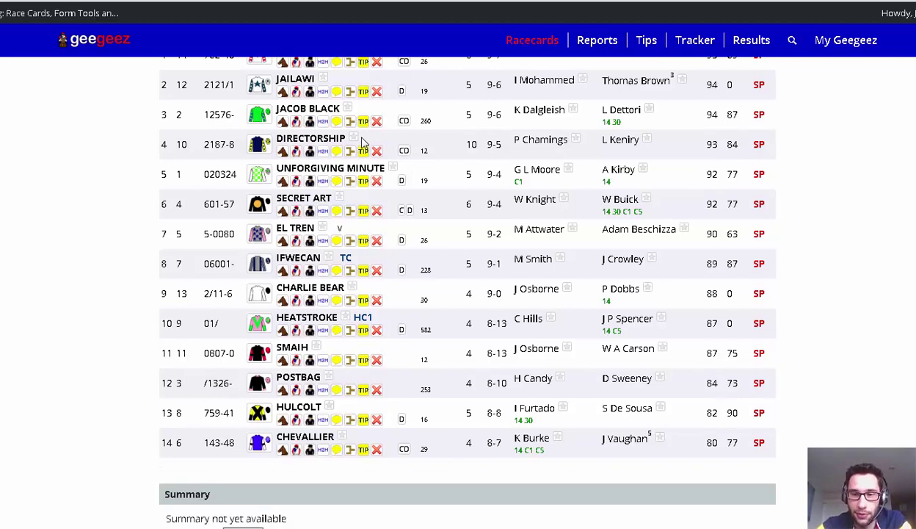
pyautogui.scroll(1, 362, 143)
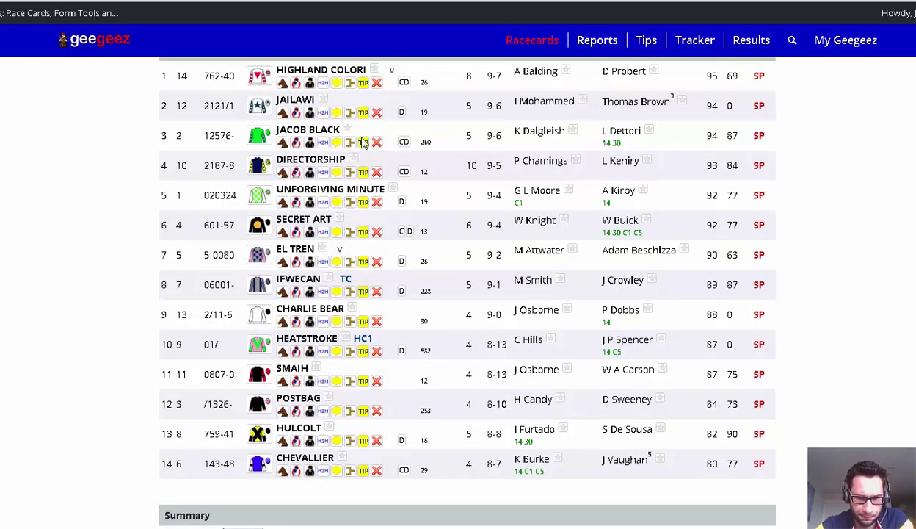
pyautogui.scroll(1, 362, 143)
pyautogui.scroll(1, 361, 143)
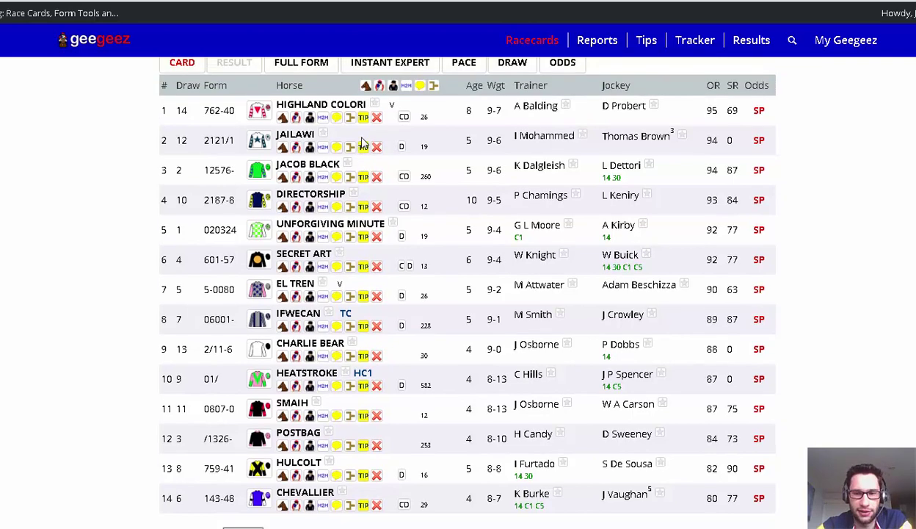
# Step: Compare the Instant Expert win and place figures for the 20:45 race and return to its race card
pyautogui.scroll(5, 362, 143)
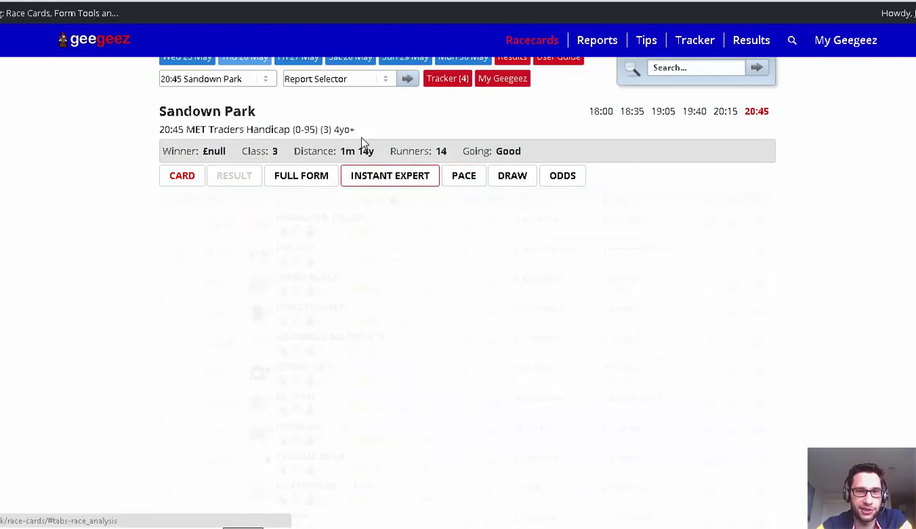
pyautogui.scroll(2, 362, 143)
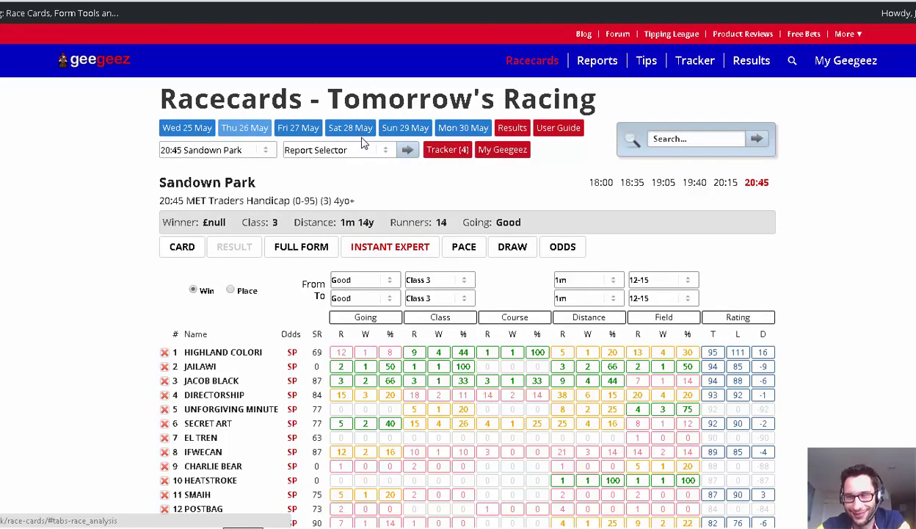
pyautogui.scroll(-2, 362, 143)
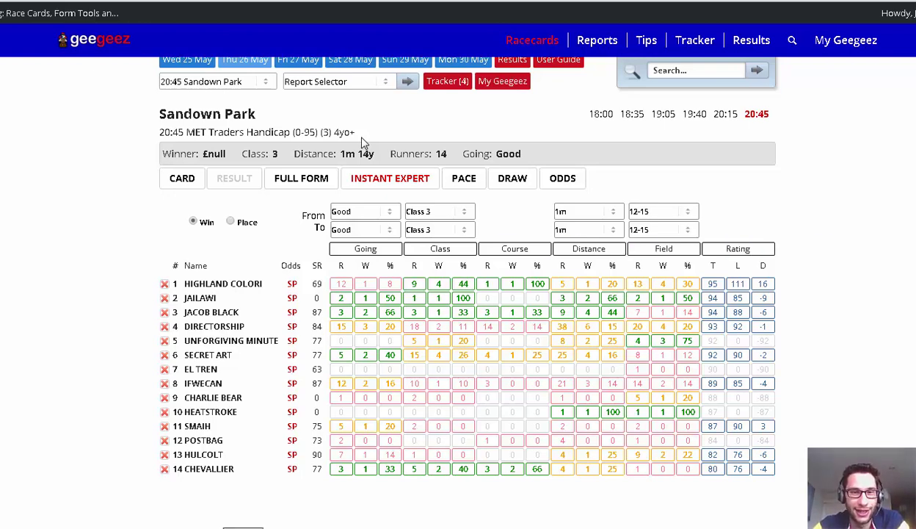
pyautogui.press('Right')
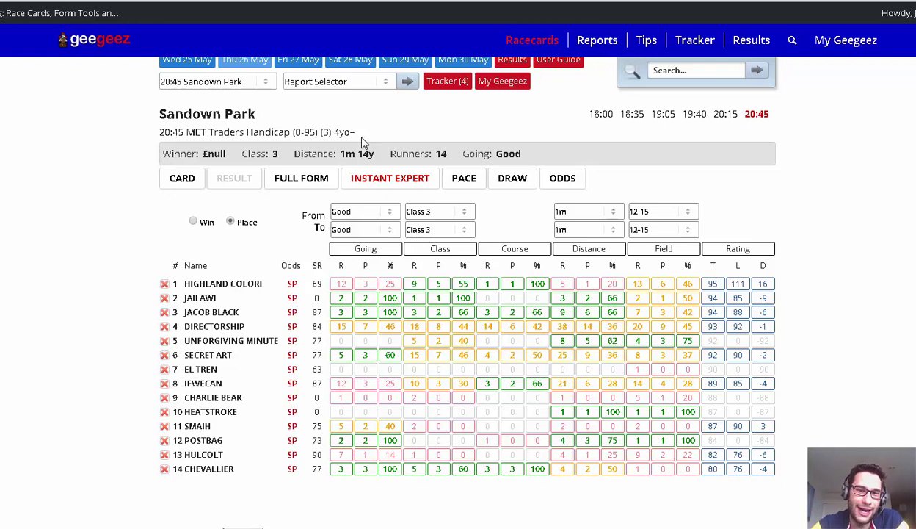
pyautogui.press('Left')
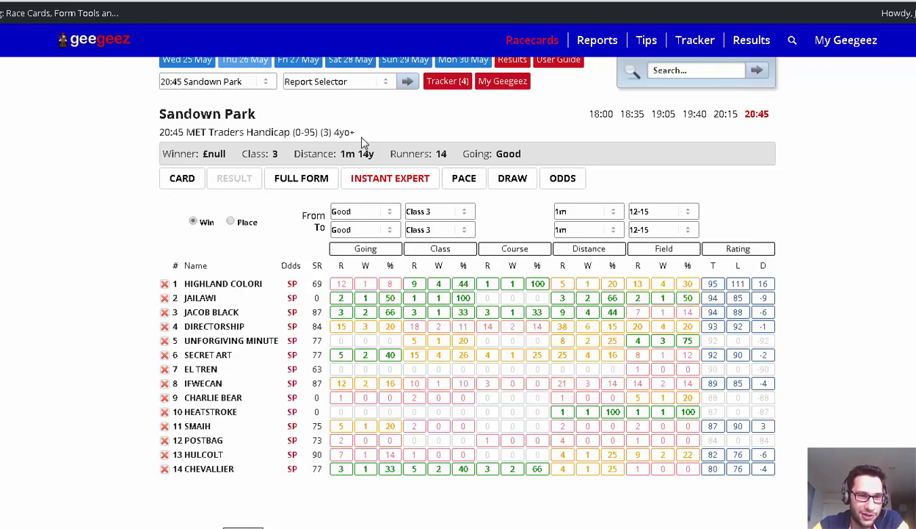
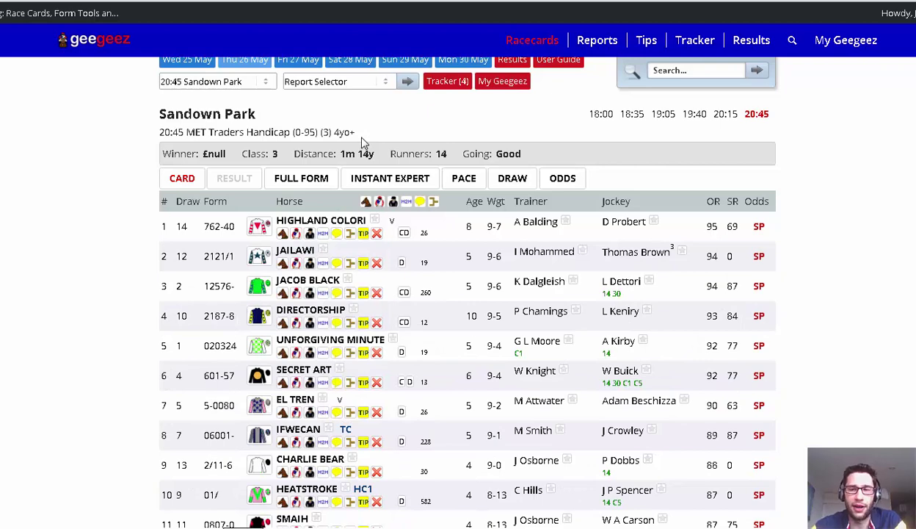
pyautogui.scroll(-1, 361, 141)
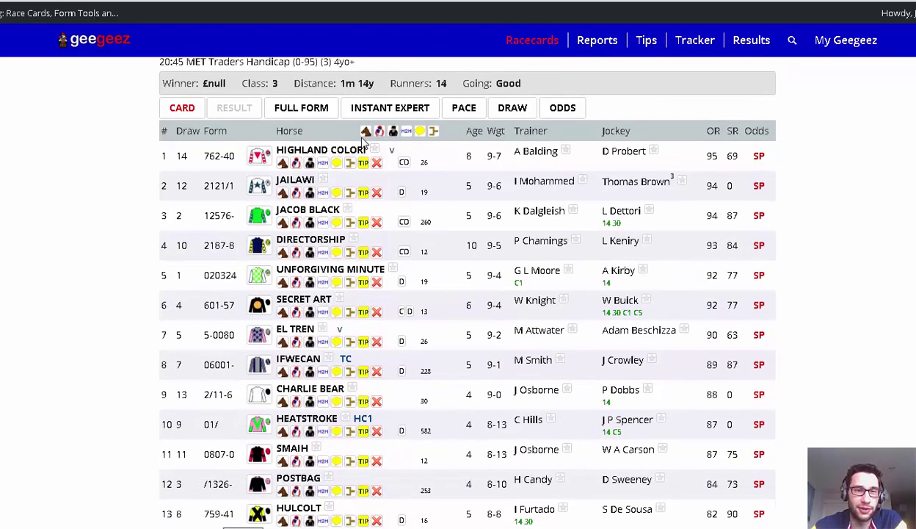
# Step: Open the pace analysis of the 20:45 race and review the runners' recent pace figures and total scores
pyautogui.press('Return')
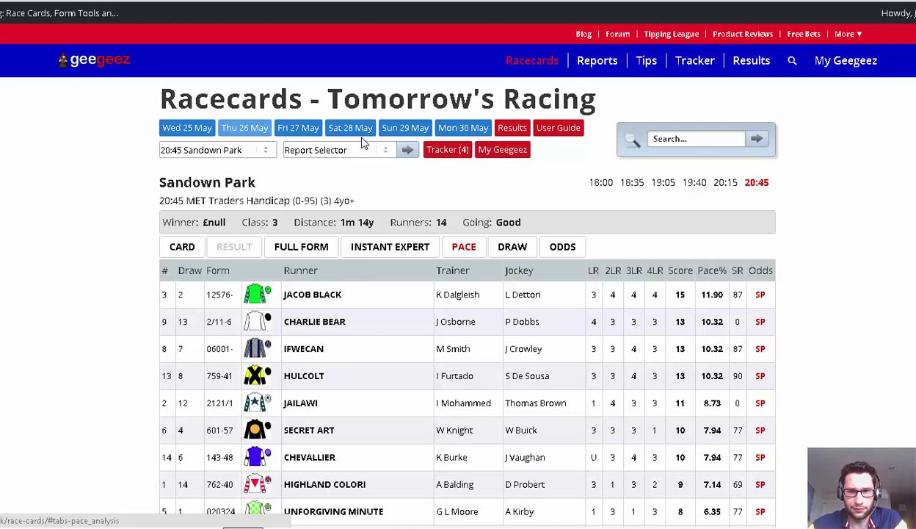
pyautogui.scroll(-2, 361, 143)
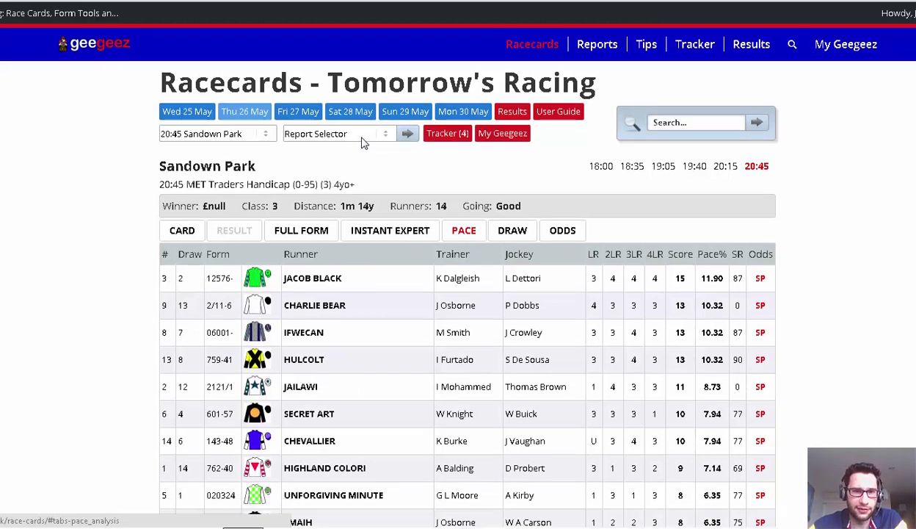
pyautogui.scroll(-1, 362, 143)
pyautogui.scroll(1, 362, 143)
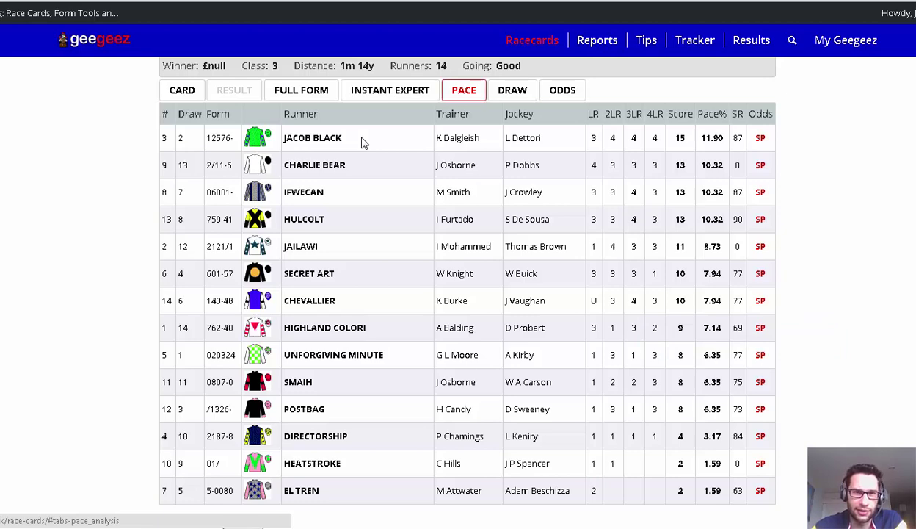
# Step: Open the draw analysis of the 20:45 race and examine the low, medium and high figures and the individual stall statistics
pyautogui.hotkey('shift', 'Tab')
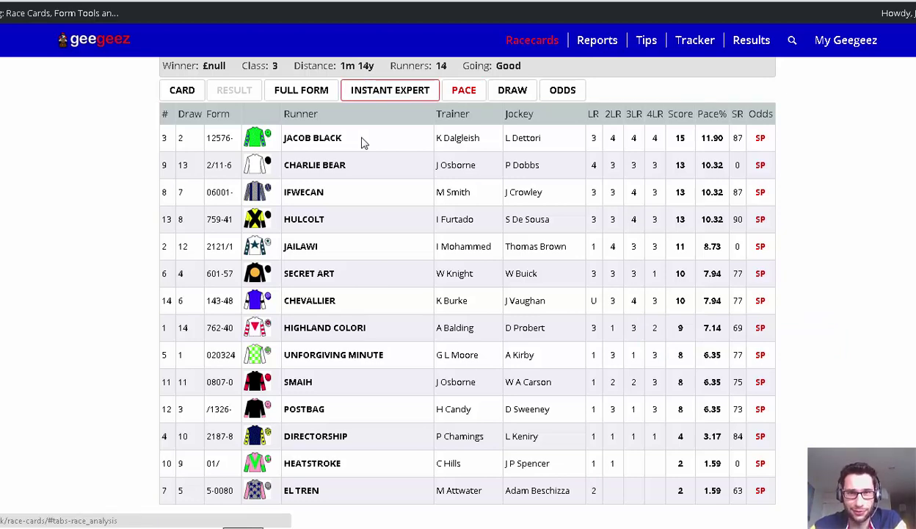
pyautogui.press('Tab')
pyautogui.press('Tab')
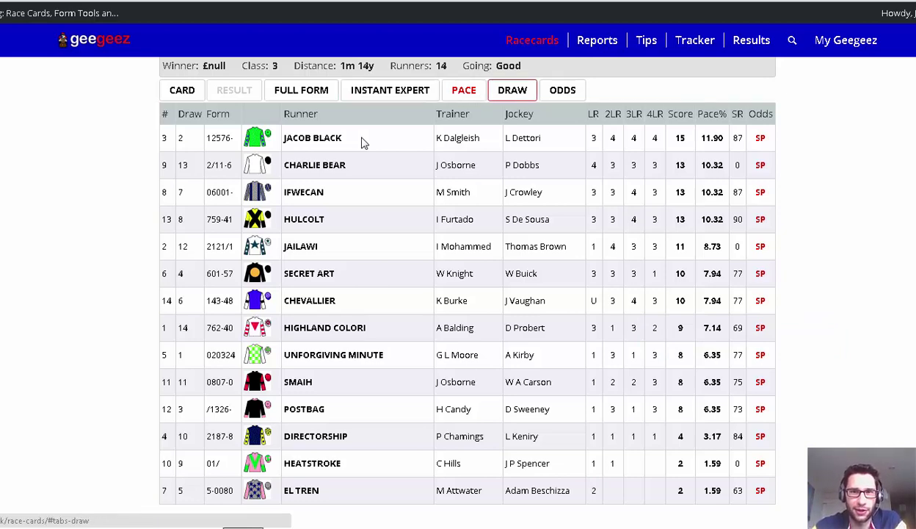
pyautogui.press('Return')
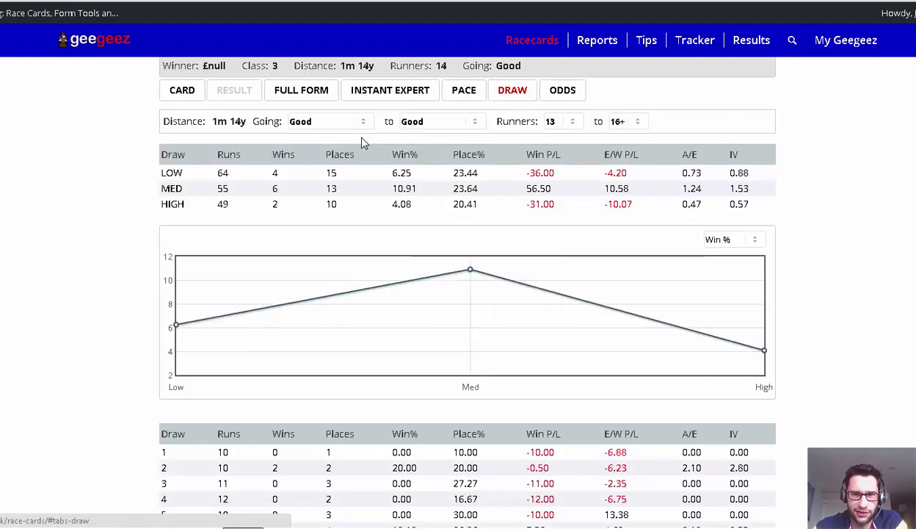
pyautogui.scroll(-1, 362, 143)
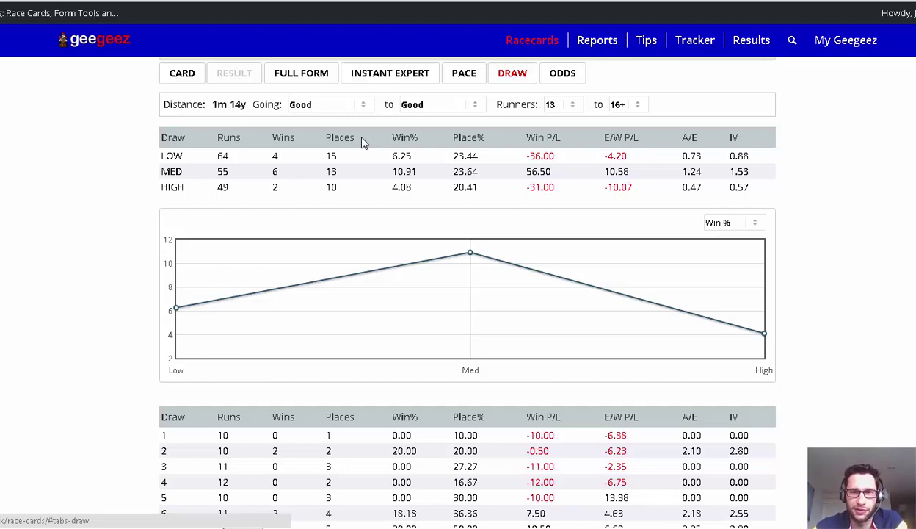
pyautogui.scroll(-3, 361, 143)
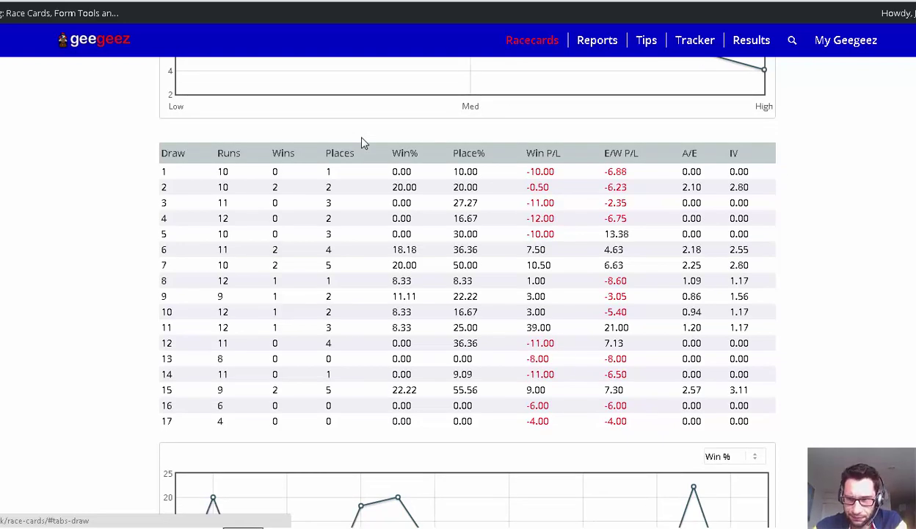
pyautogui.scroll(-2, 362, 143)
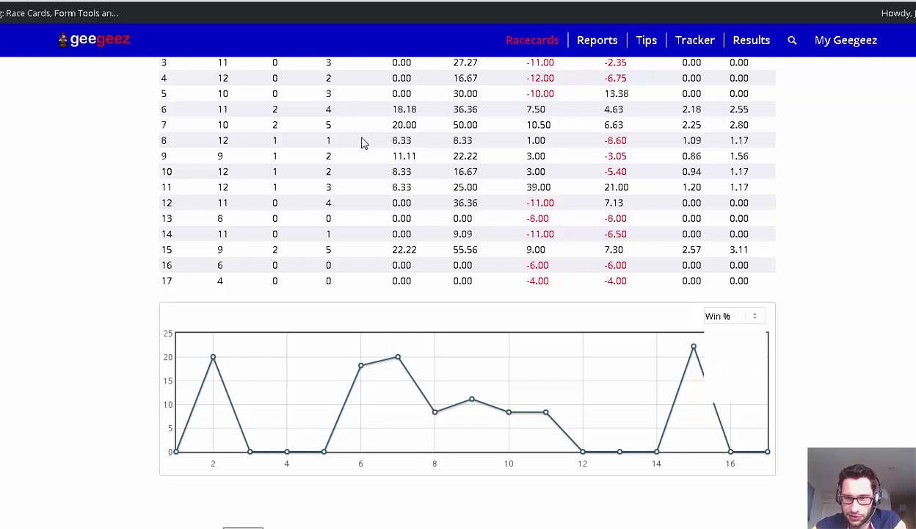
# Step: Set the individual stall chart to plot A/E
pyautogui.hotkey('alt', 'Down')
pyautogui.press('Down')
pyautogui.press('Down')
pyautogui.press('Down')
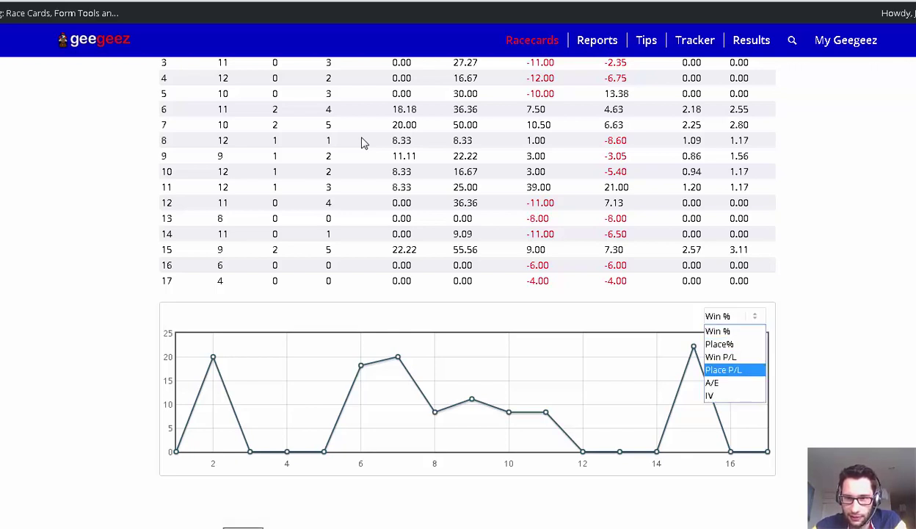
pyautogui.press('Up')
pyautogui.press('Down')
pyautogui.press('Down')
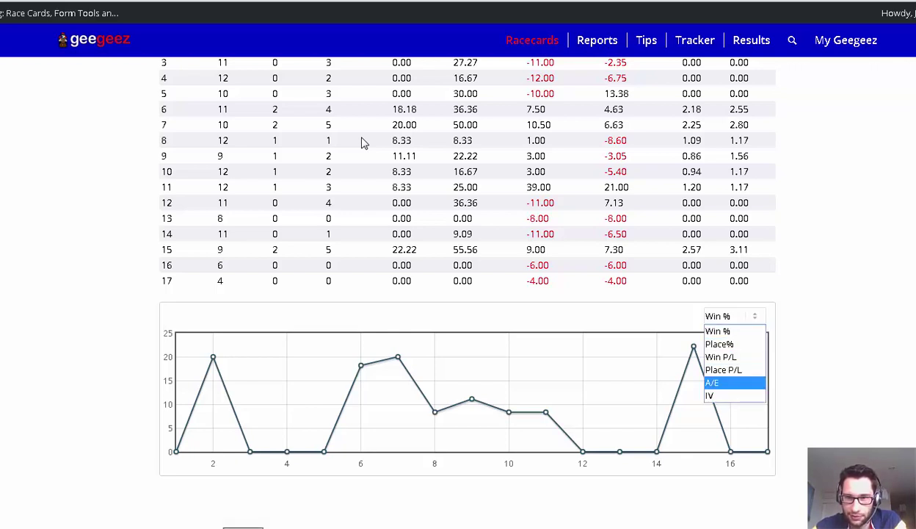
pyautogui.press('Return')
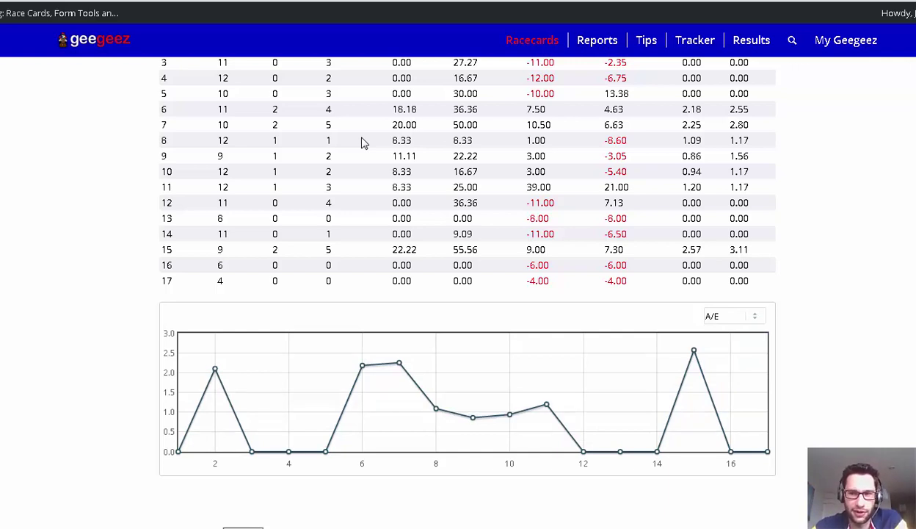
# Step: Recheck the overall draw figures, return to the 20:45 race card and look through its full list of runners
pyautogui.scroll(5, 362, 142)
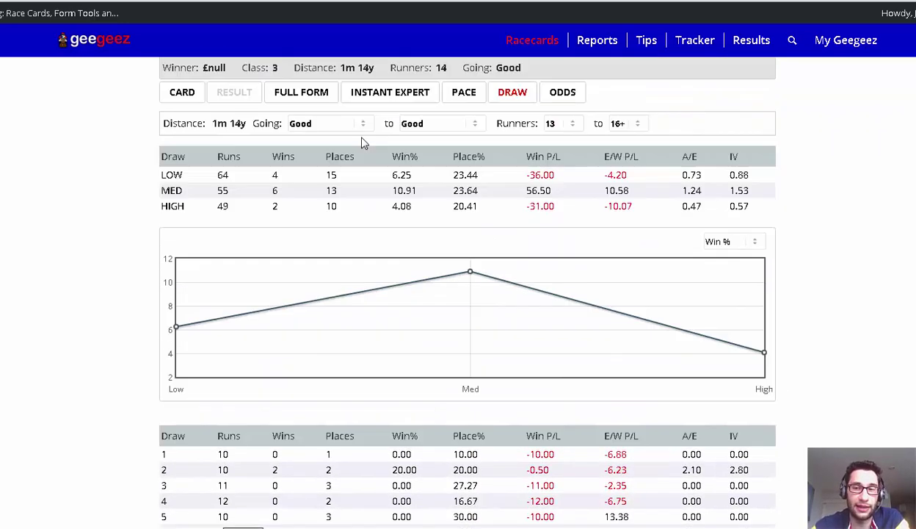
pyautogui.scroll(1, 361, 143)
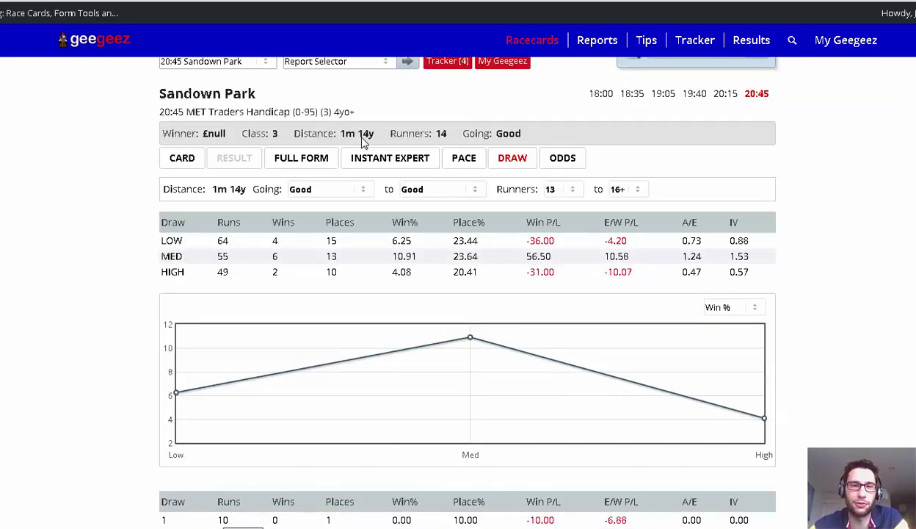
pyautogui.scroll(1, 361, 143)
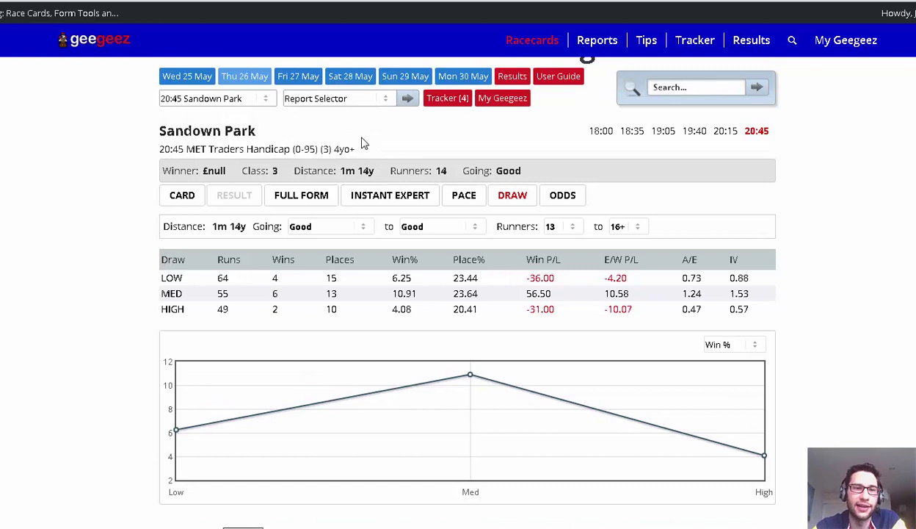
pyautogui.press('Tab')
pyautogui.press('Tab')
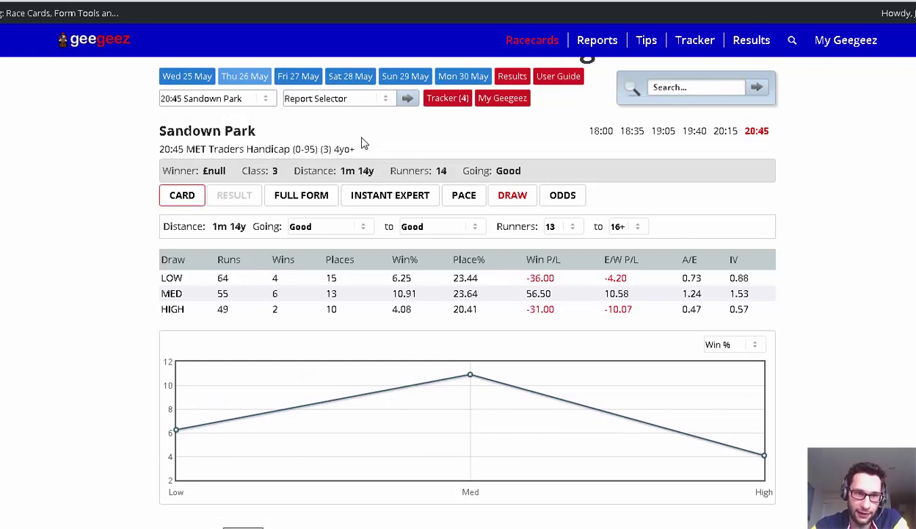
pyautogui.press('Return')
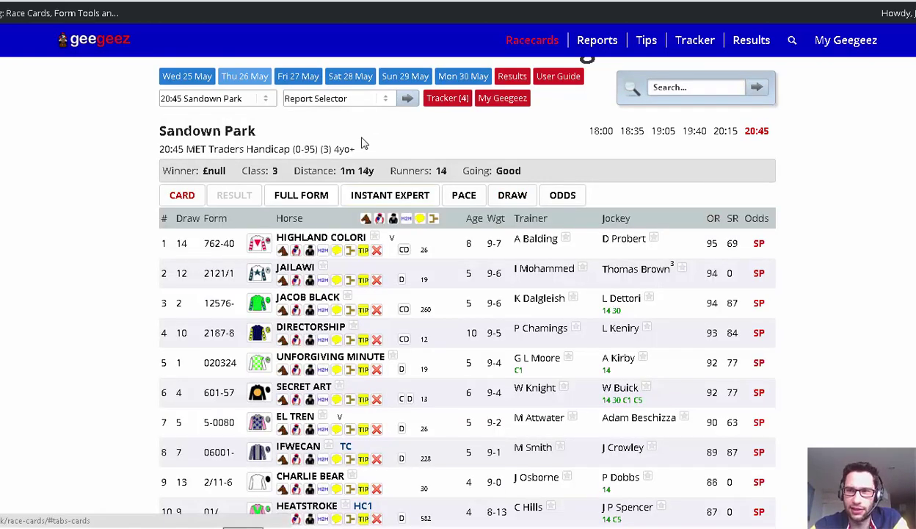
pyautogui.scroll(-3, 362, 142)
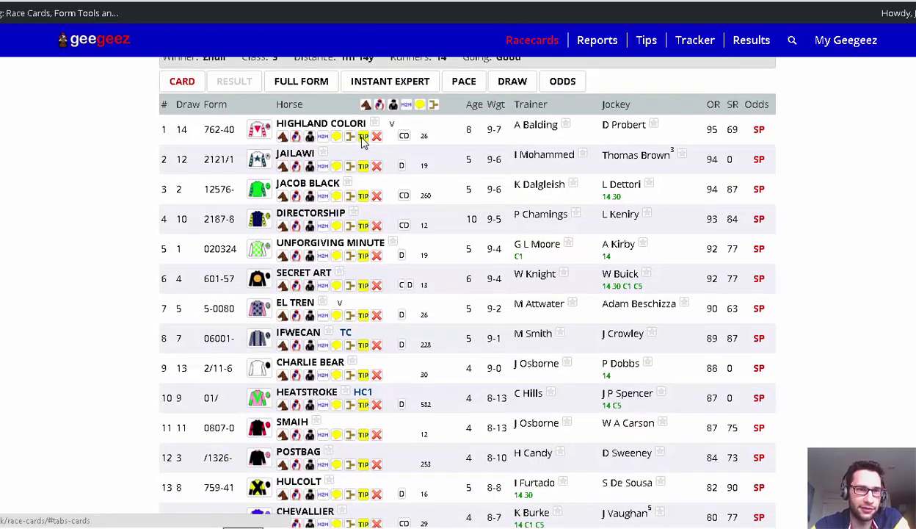
pyautogui.scroll(-1, 361, 142)
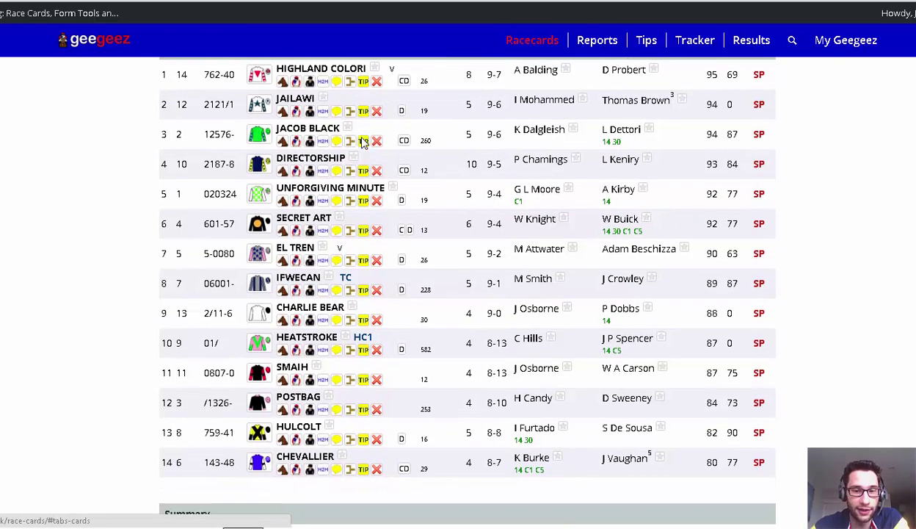
pyautogui.scroll(-1, 361, 143)
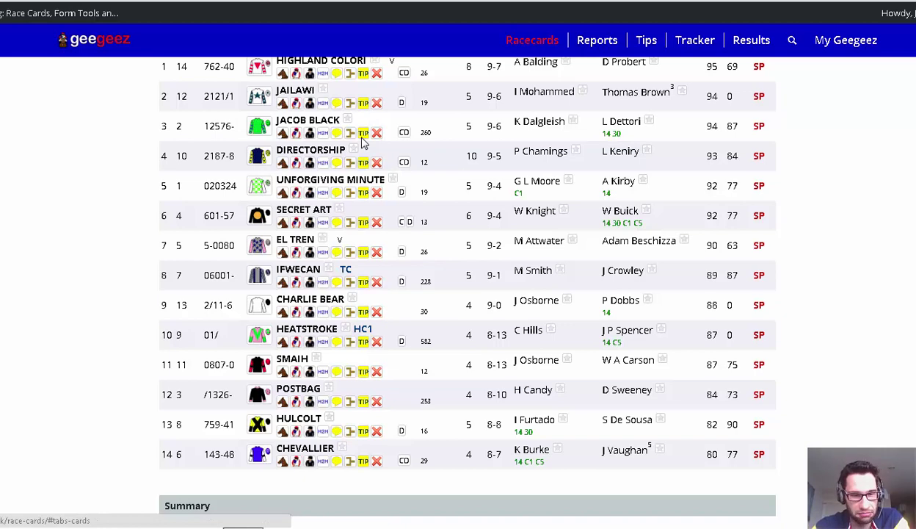
# Step: Show the recent form of Chevallier and Hulcolt and review their past race conditions, outcomes and Then What figures
pyautogui.click(282, 460)
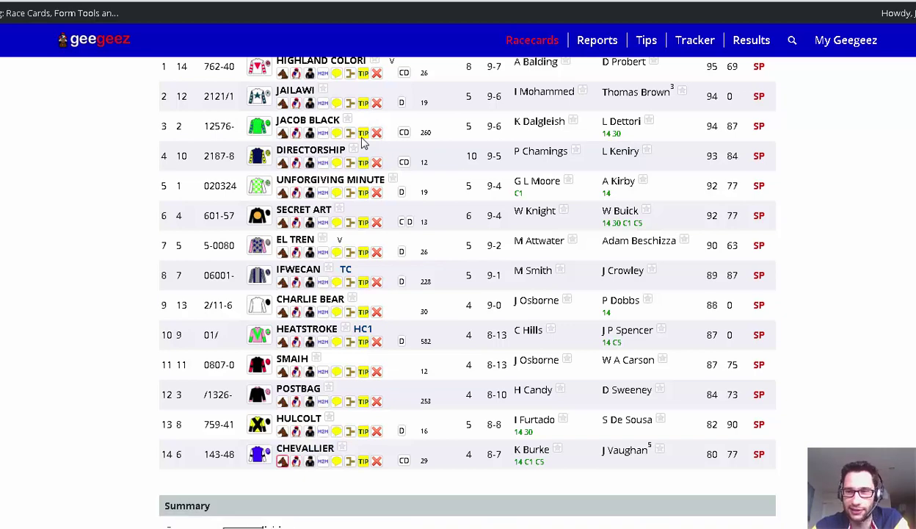
pyautogui.scroll(-1, 283, 460)
pyautogui.scroll(-3, 361, 142)
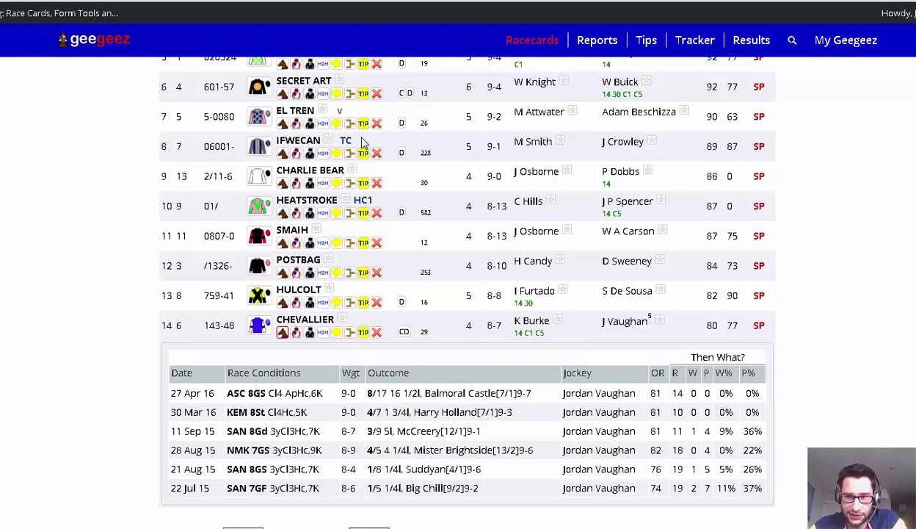
pyautogui.scroll(-3, 361, 143)
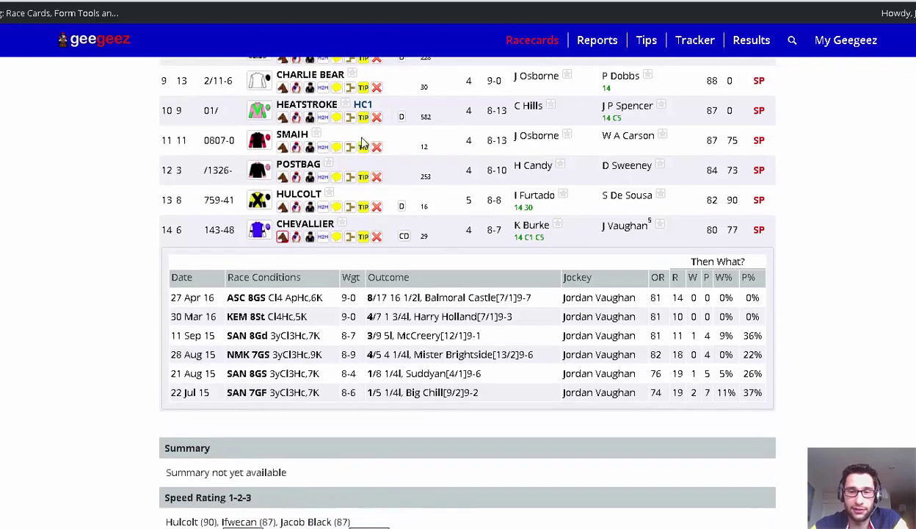
pyautogui.scroll(-1, 361, 143)
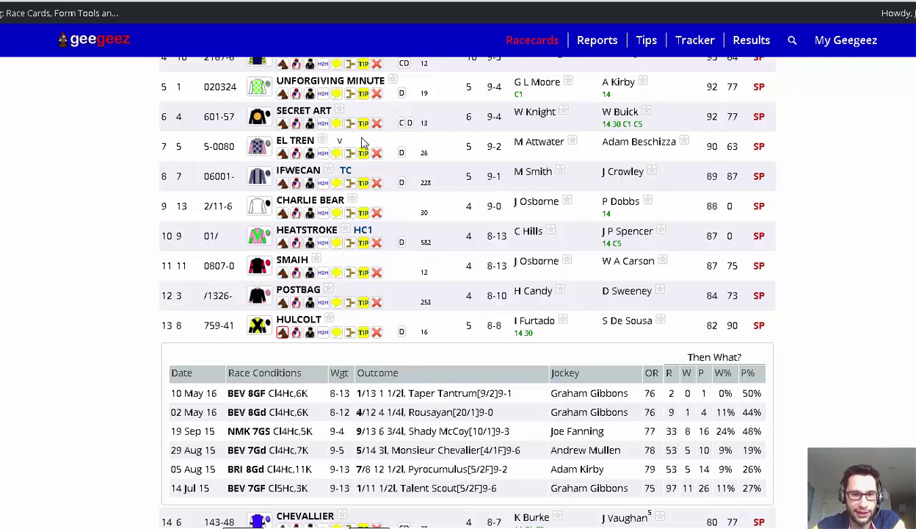
# Step: Open the 19 September 2015 Newmarket result from Hulcolt's form and read the finishing order, race comments and subsequent records
pyautogui.click(361, 138)
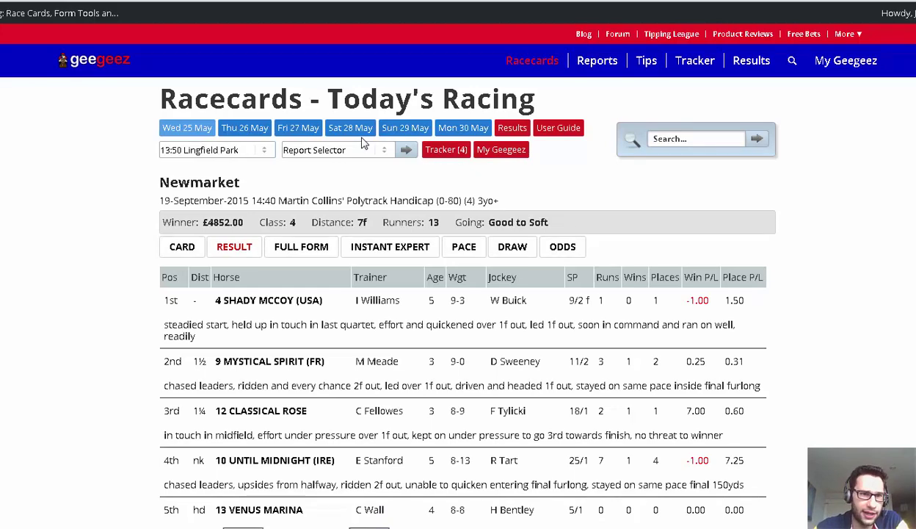
pyautogui.scroll(-2, 361, 143)
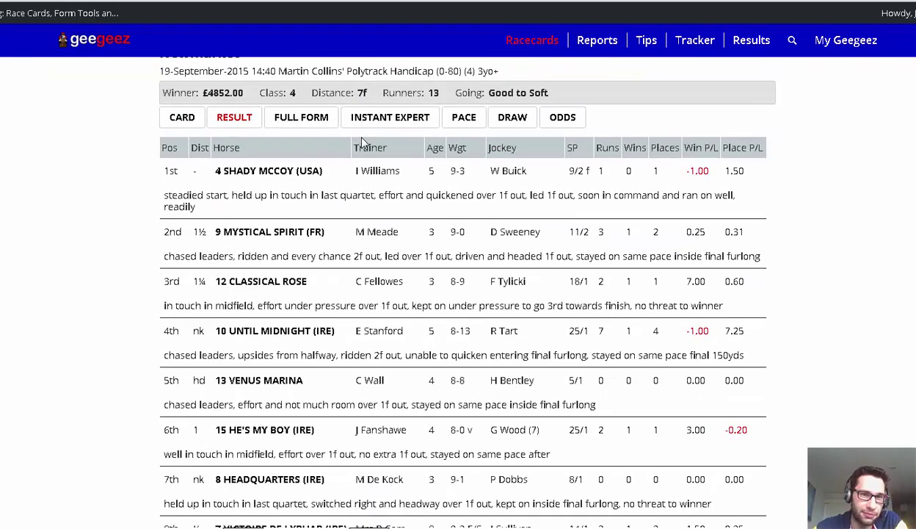
pyautogui.scroll(2, 361, 143)
pyautogui.scroll(-3, 361, 143)
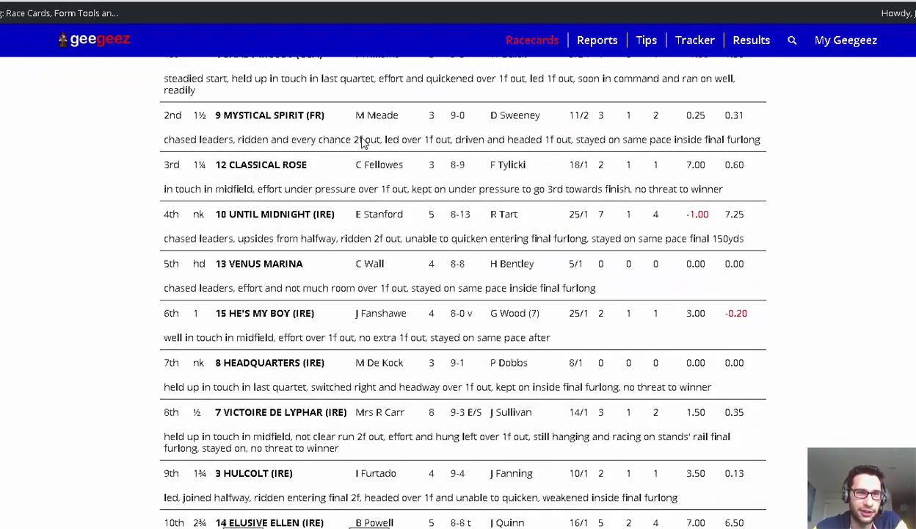
pyautogui.scroll(1, 361, 143)
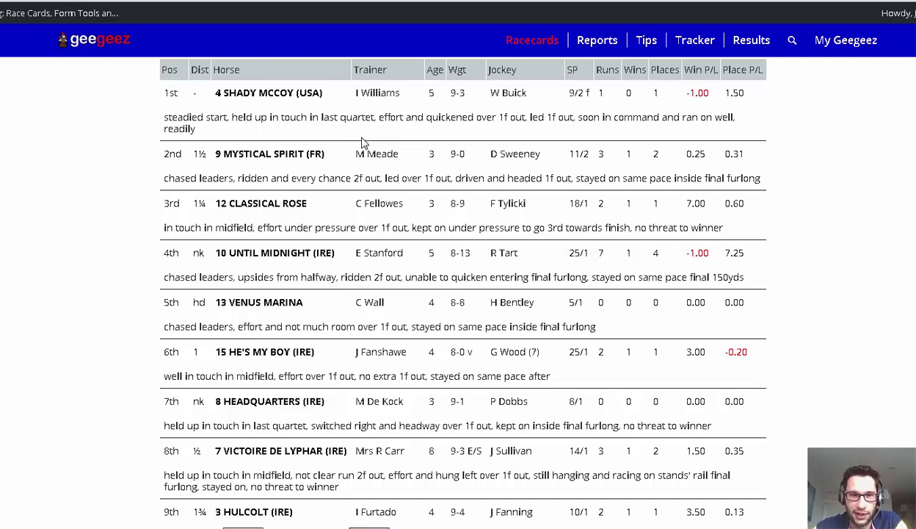
pyautogui.scroll(-4, 361, 143)
pyautogui.scroll(3, 361, 143)
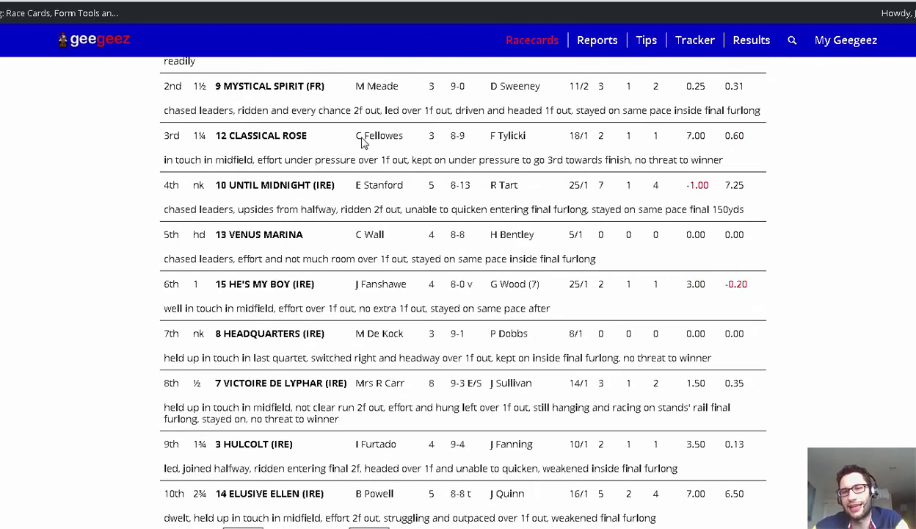
pyautogui.scroll(4, 361, 143)
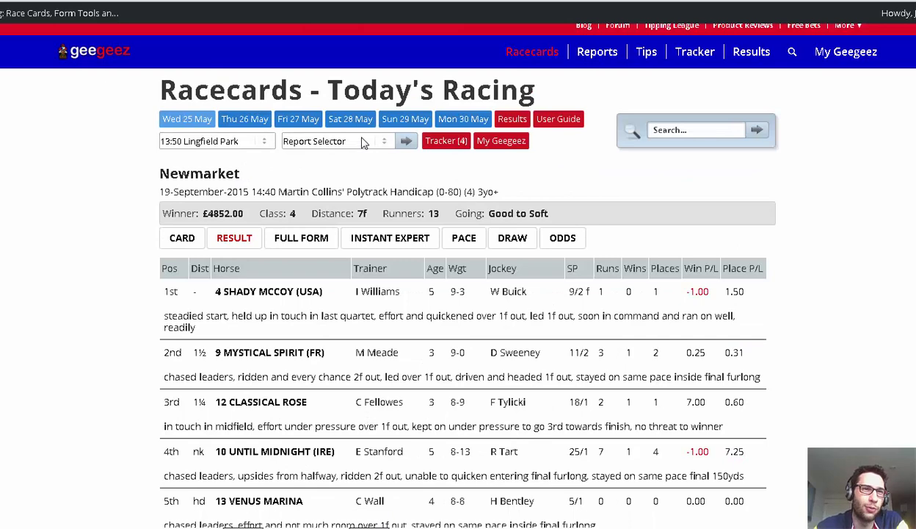
# Step: Go back to the 20:45 Sandown Park race card, look over its runners and show Highland Colori's recent form
pyautogui.hotkey('alt', 'Left')
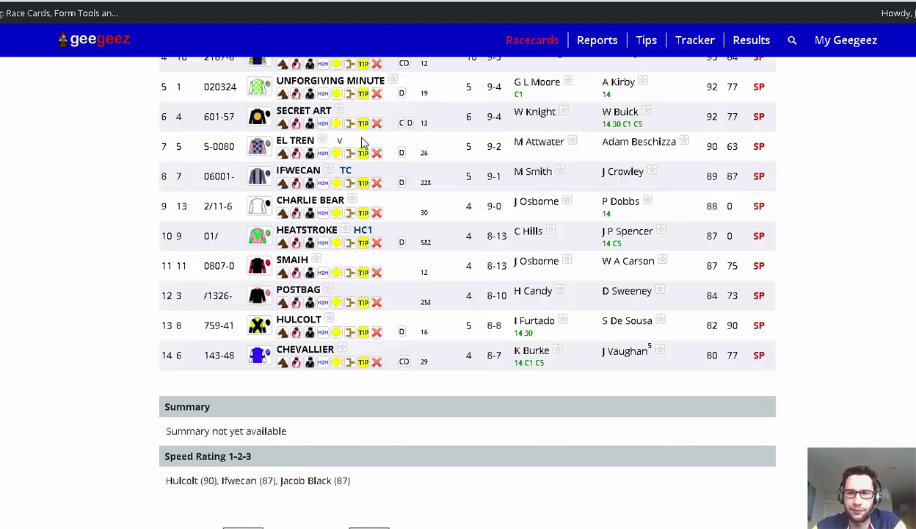
pyautogui.scroll(5, 362, 143)
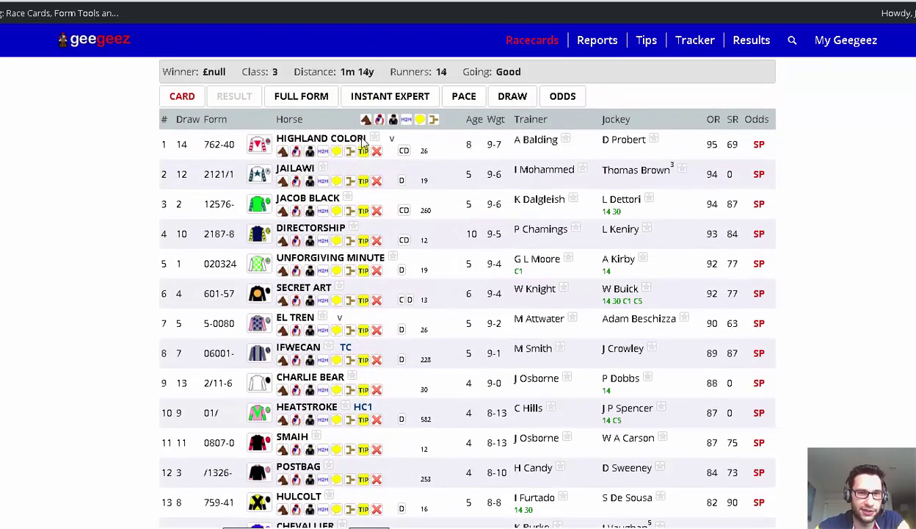
pyautogui.scroll(-2, 362, 143)
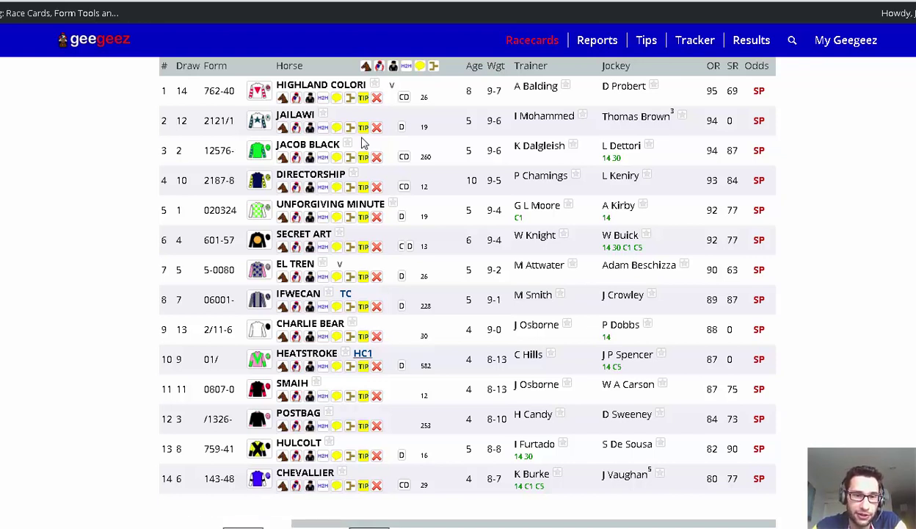
pyautogui.moveTo(597, 39)
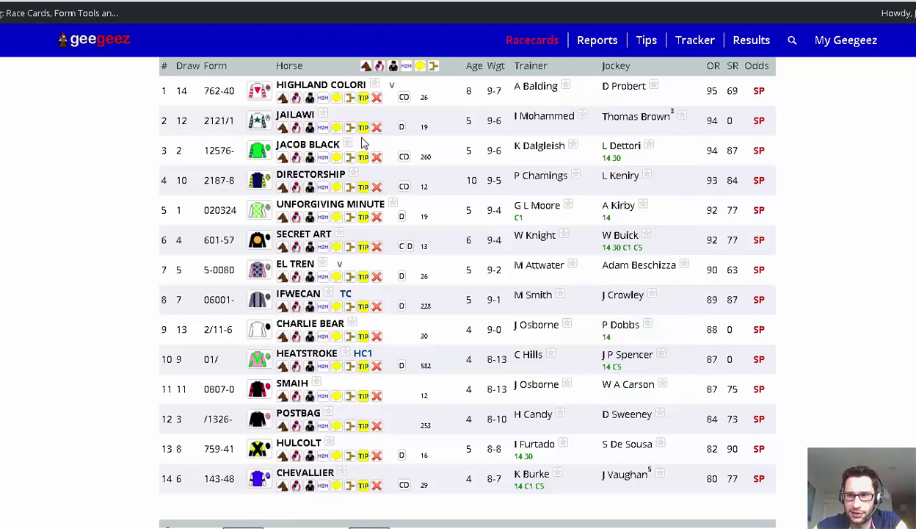
pyautogui.scroll(1, 361, 144)
pyautogui.scroll(-1, 361, 144)
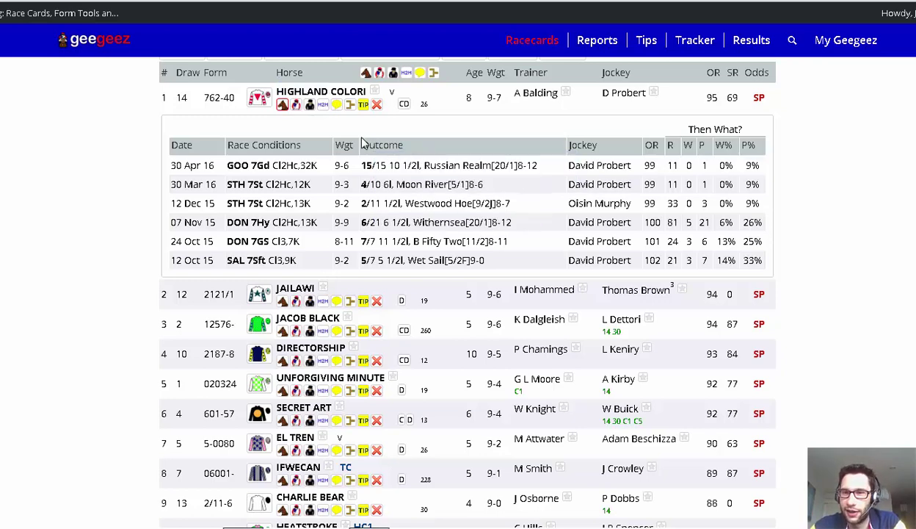
# Step: Close Highland Colori's recent form and review the runner's jockey form and trainer form over the 14-day, 30-day and course periods
pyautogui.click(362, 143)
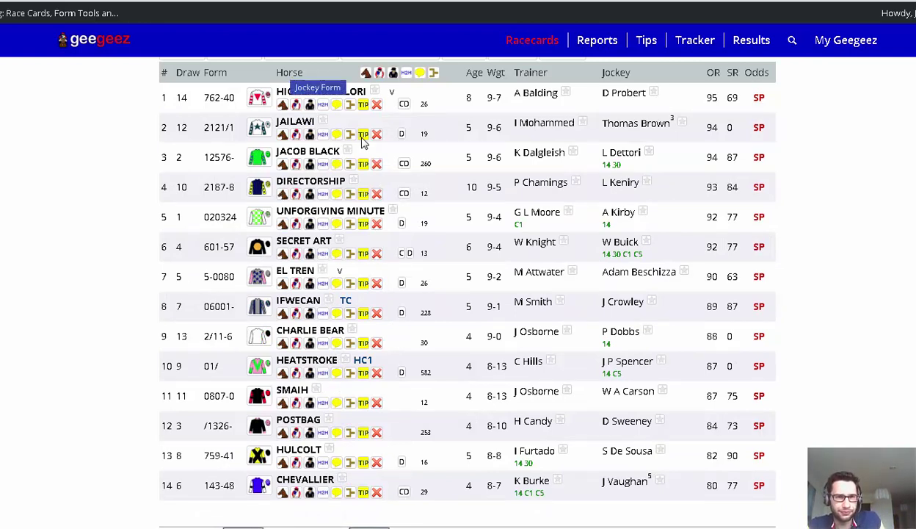
pyautogui.click(295, 104)
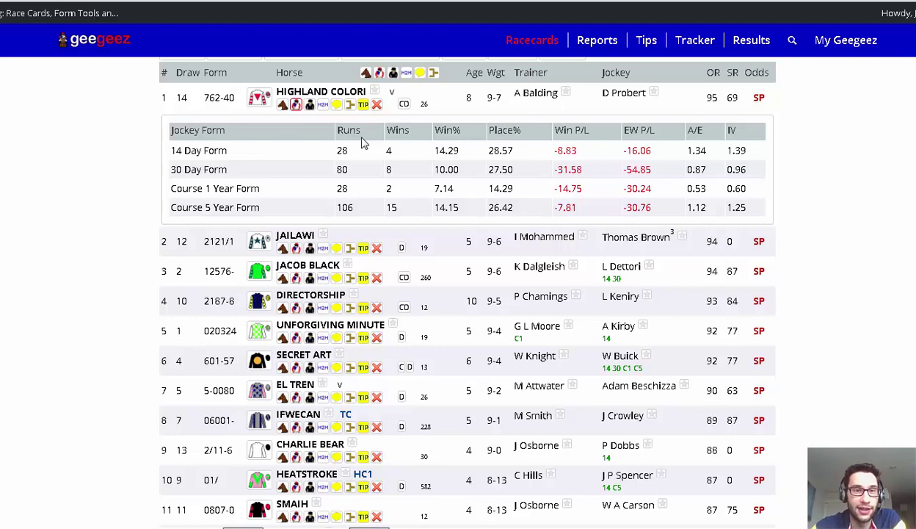
pyautogui.click(309, 104)
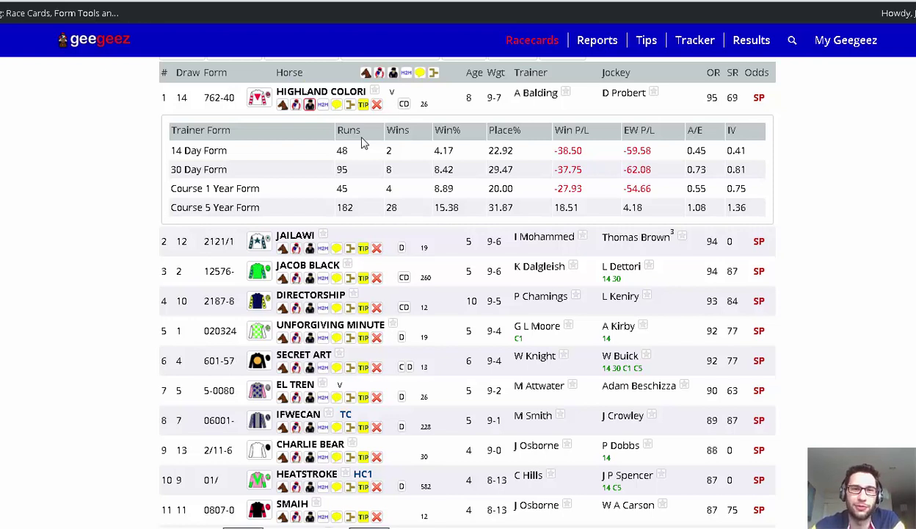
# Step: Review Highland Colori's head-to-head record against today's rivals and its breeding details, closing each inline section after reading
pyautogui.click(362, 143)
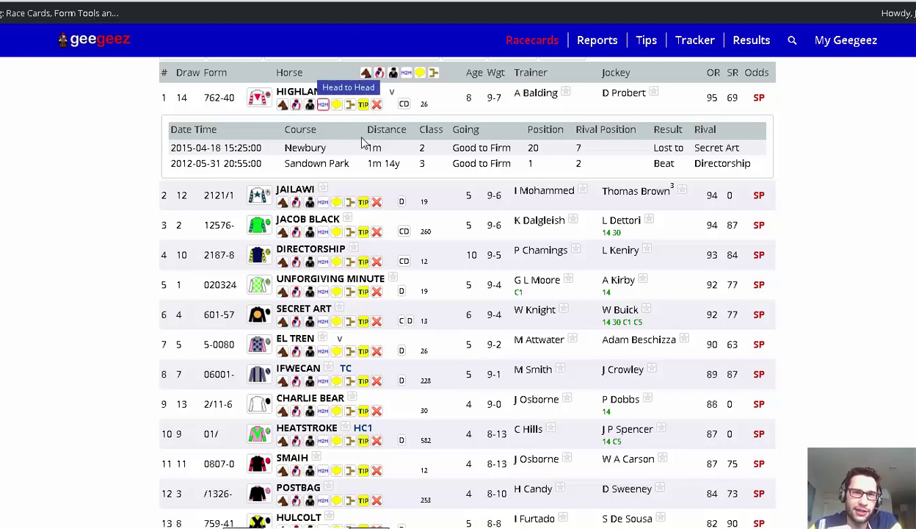
pyautogui.click(323, 104)
pyautogui.click(336, 105)
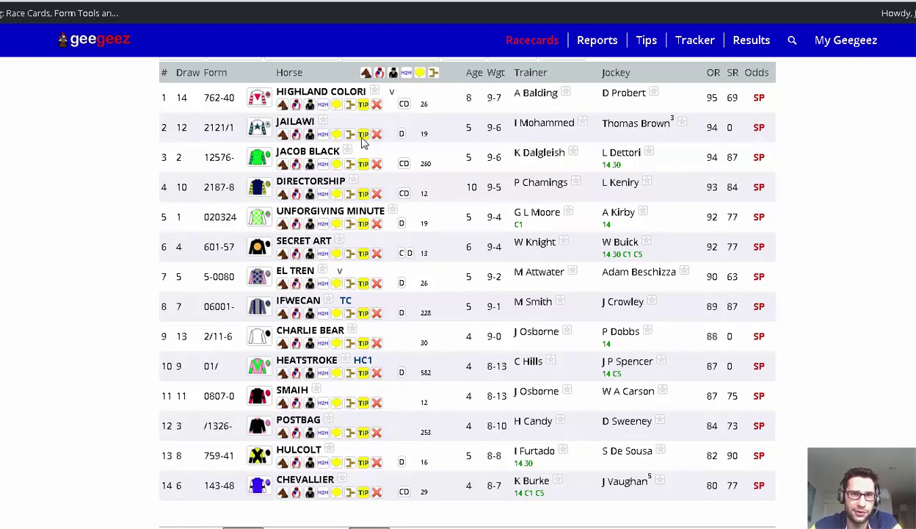
pyautogui.click(350, 104)
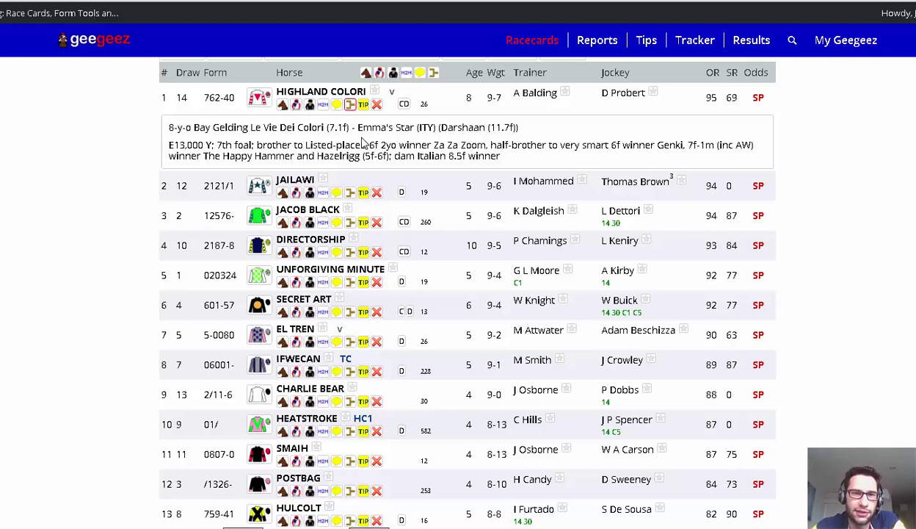
pyautogui.click(350, 103)
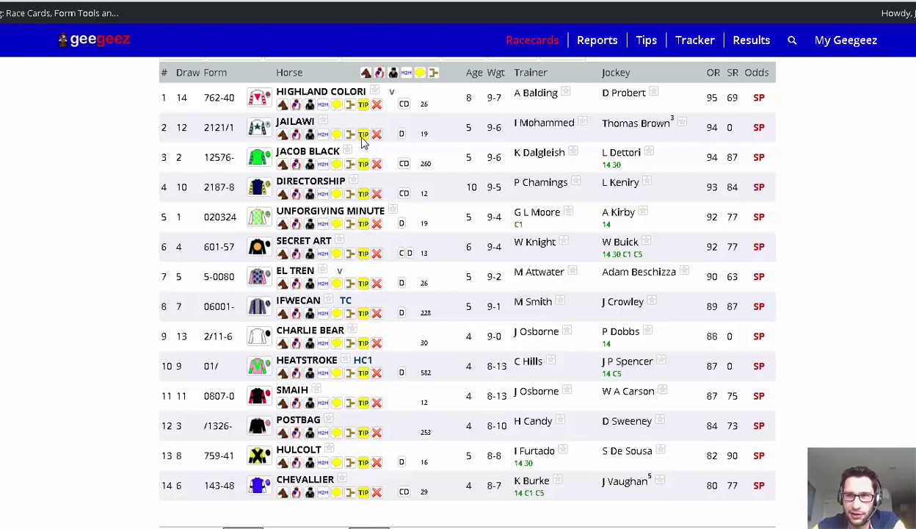
# Step: Open Highland Colori's full form and look over the runner details, filters, race record and list of past races
pyautogui.scroll(3, 362, 142)
pyautogui.scroll(-1, 361, 141)
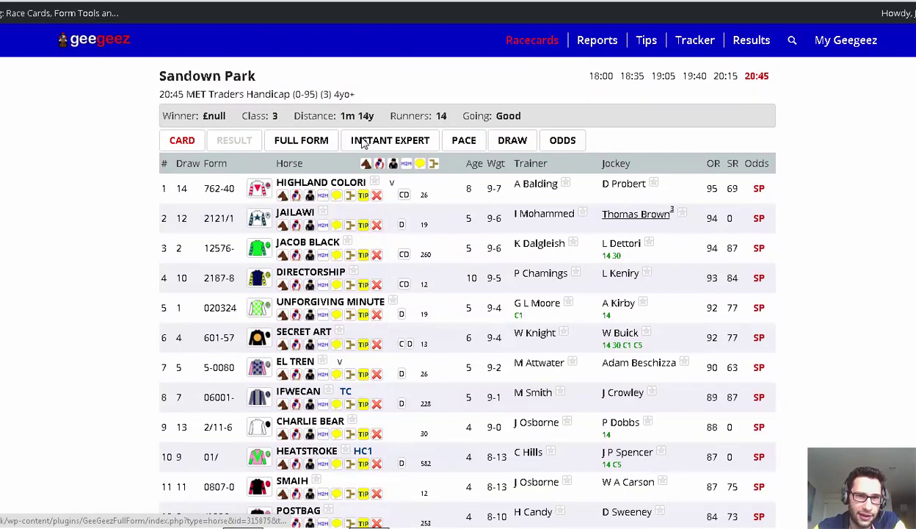
pyautogui.click(362, 142)
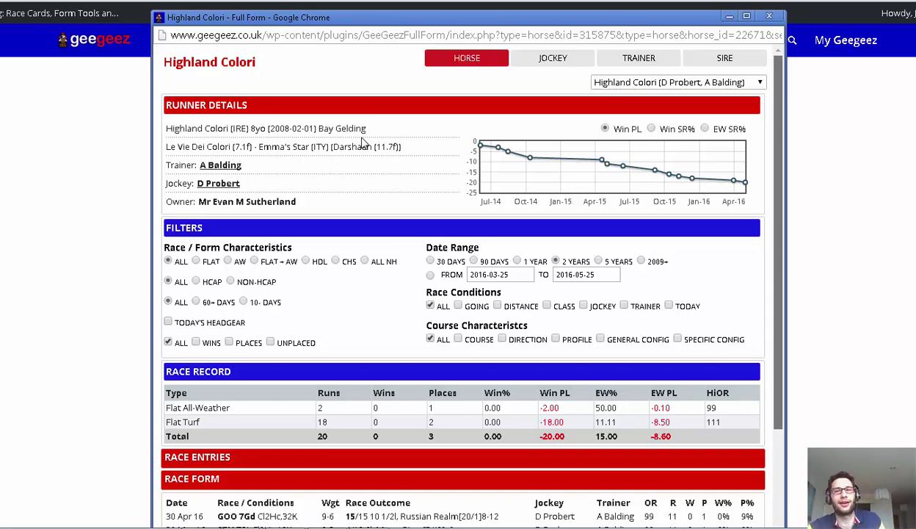
pyautogui.scroll(-2, 361, 143)
pyautogui.scroll(2, 361, 143)
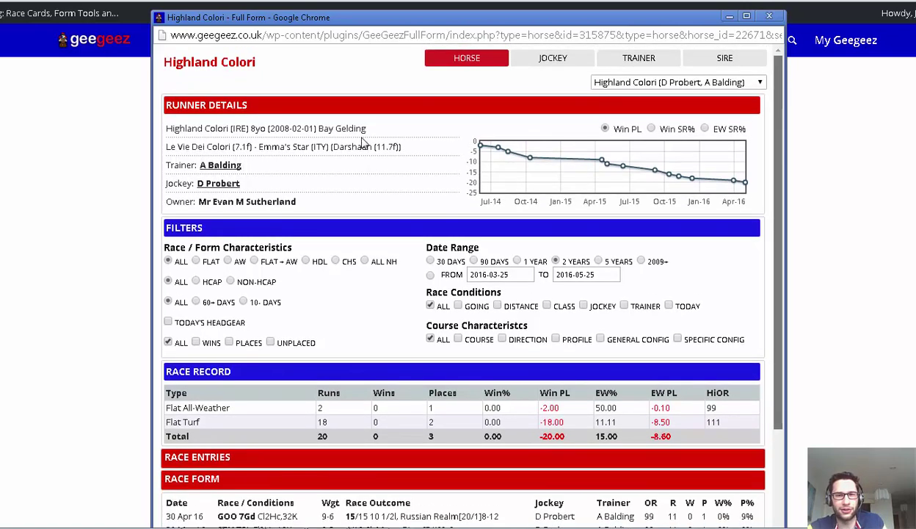
pyautogui.scroll(-3, 361, 143)
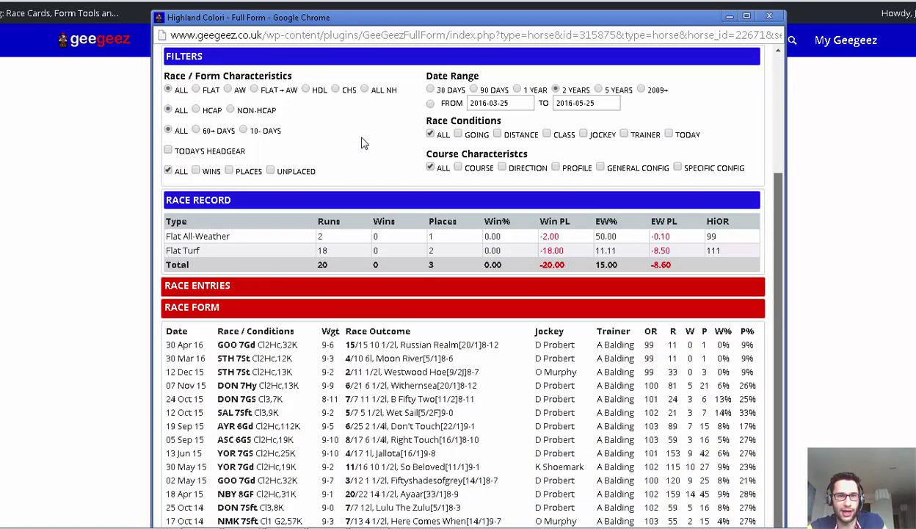
pyautogui.scroll(2, 361, 143)
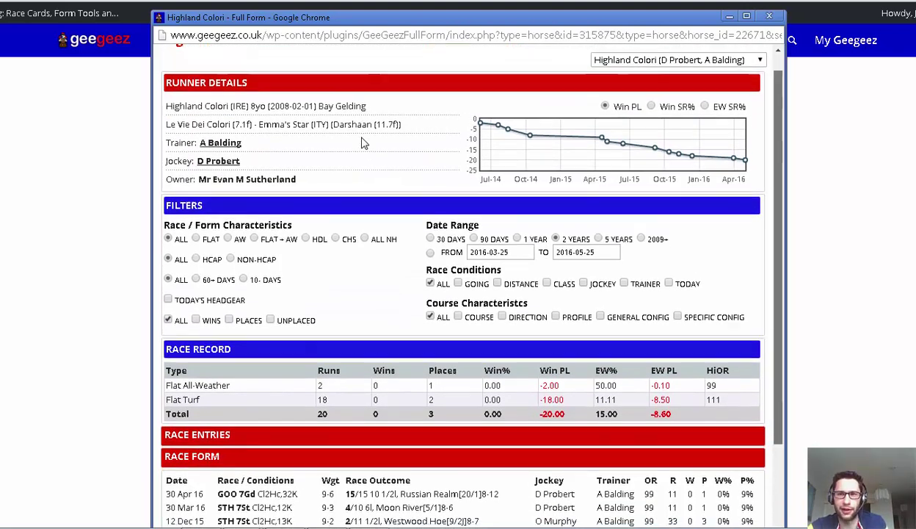
pyautogui.scroll(-1, 361, 143)
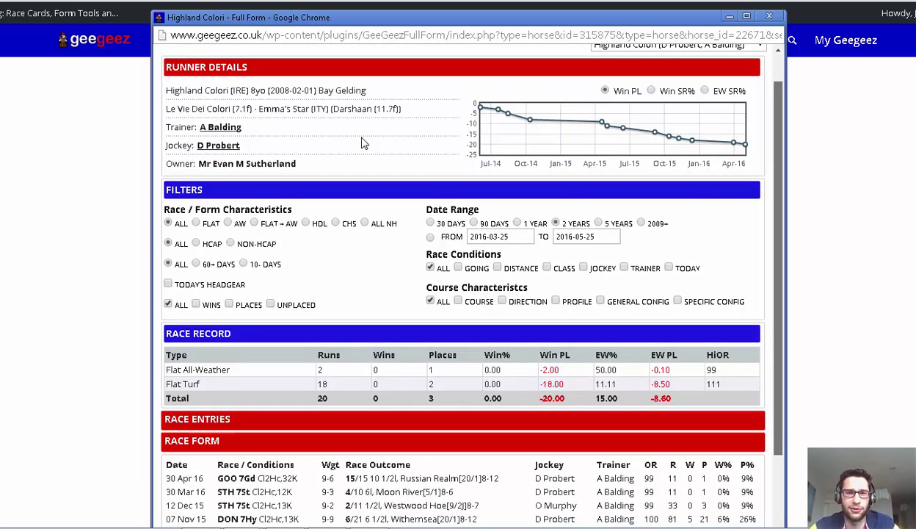
pyautogui.scroll(-2, 361, 143)
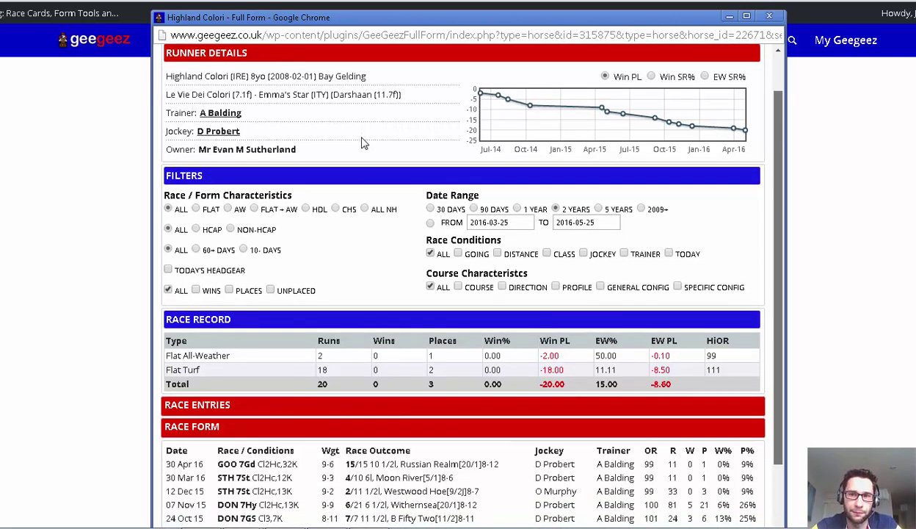
pyautogui.scroll(-4, 361, 144)
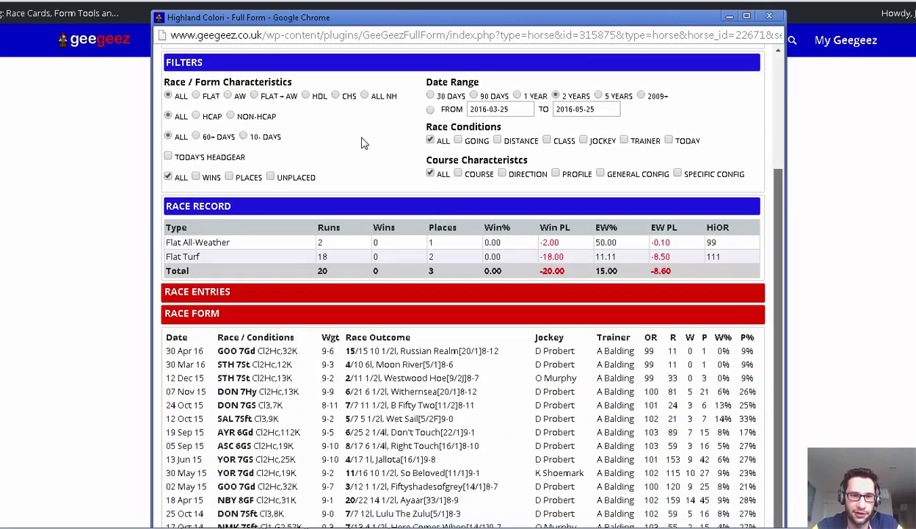
pyautogui.scroll(2, 361, 143)
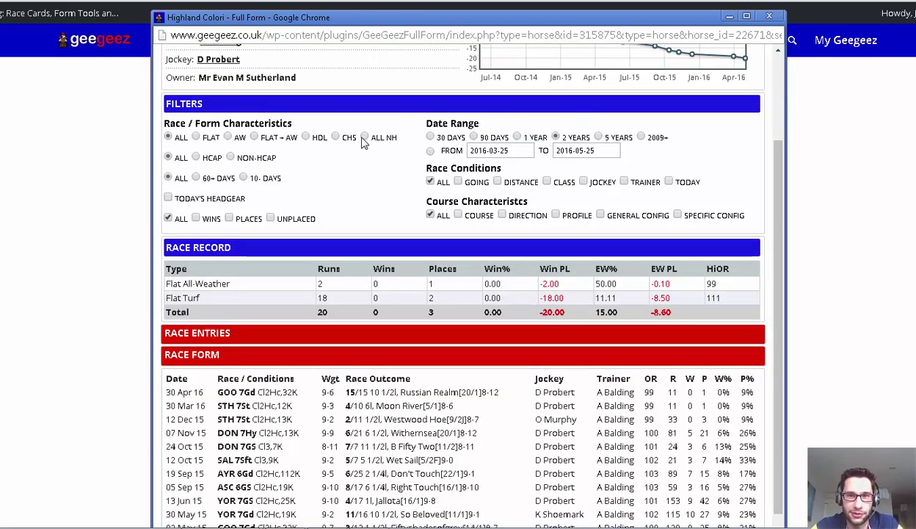
# Step: Filter Highland Colori's full form to flat handicap races with the date range set to 2009+
pyautogui.click(641, 137)
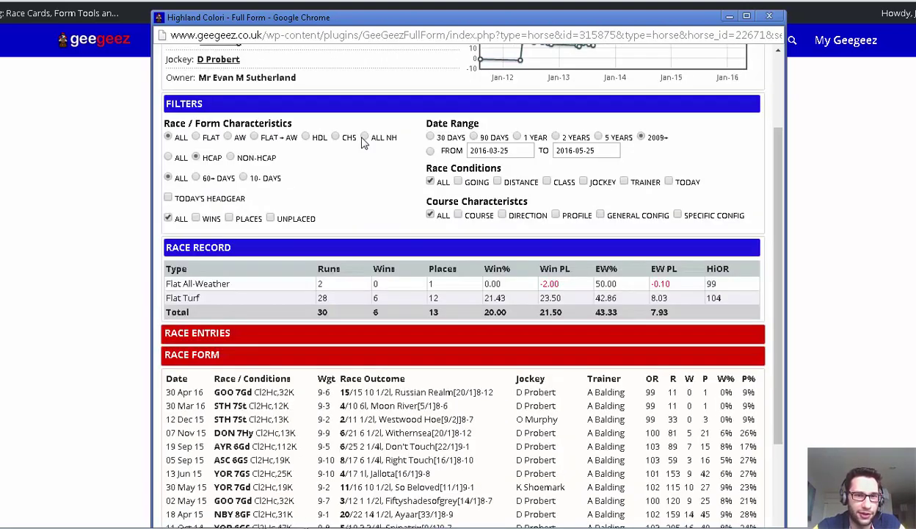
pyautogui.click(363, 139)
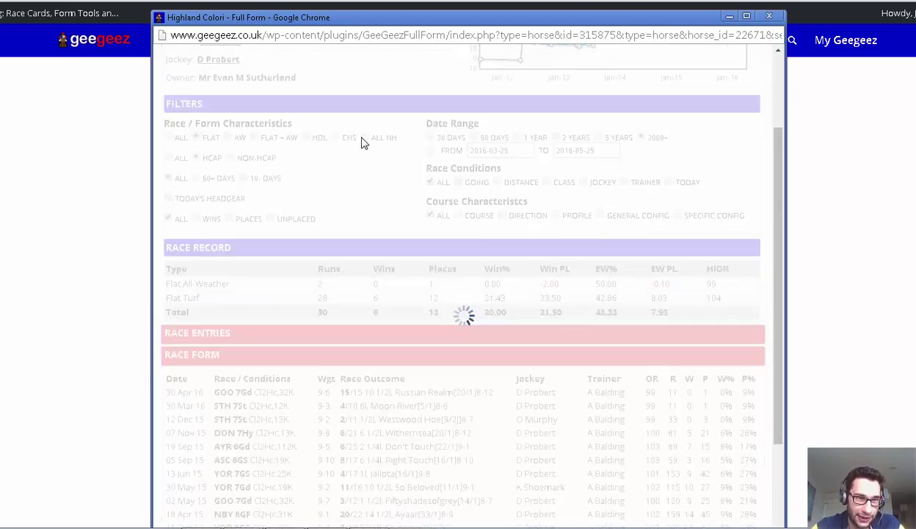